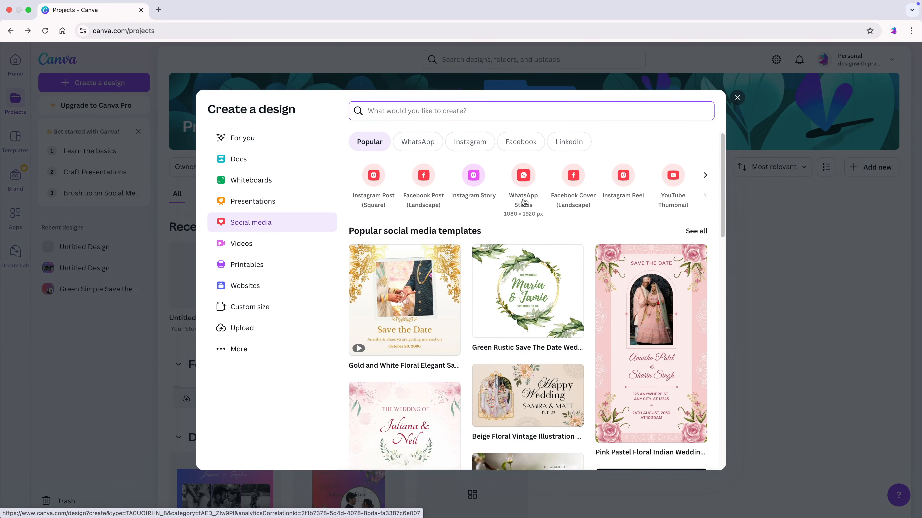
- Create a blank WhatsApp Status design at 1080 × 1920 px
{"action": "left_click", "coordinate": [526, 172]}
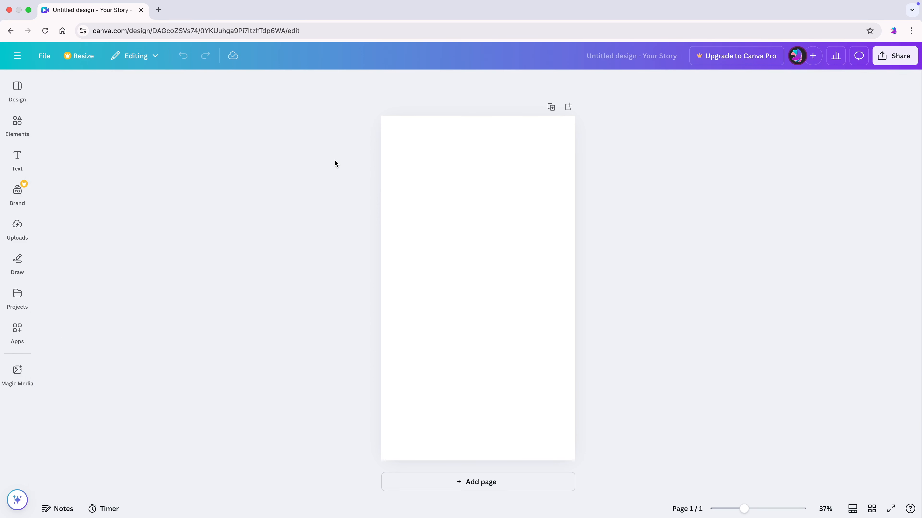
{"action": "left_click", "coordinate": [419, 168]}
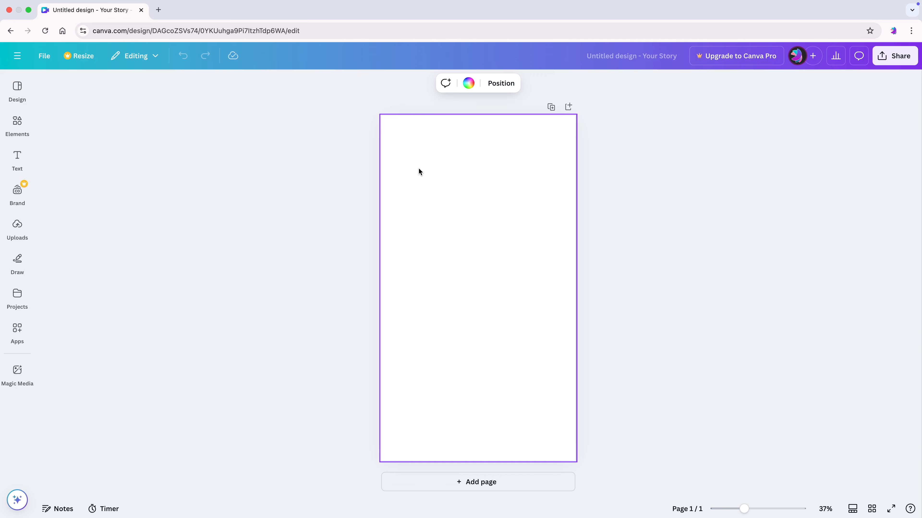
{"action": "left_click", "coordinate": [311, 150]}
{"action": "left_click", "coordinate": [408, 149]}
{"action": "left_click", "coordinate": [349, 146]}
{"action": "left_click", "coordinate": [348, 147]}
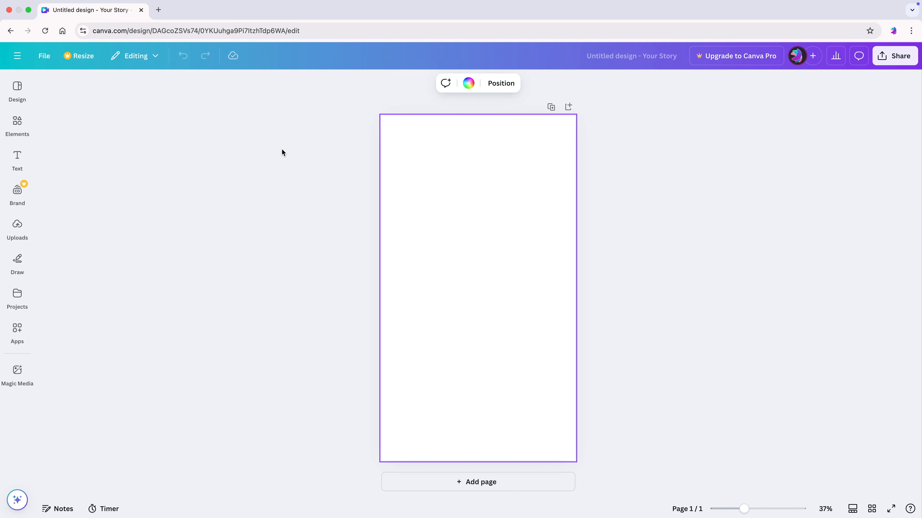
- Add a grey rectangle and stretch its edges until it covers the whole page
{"action": "key", "text": "r"}
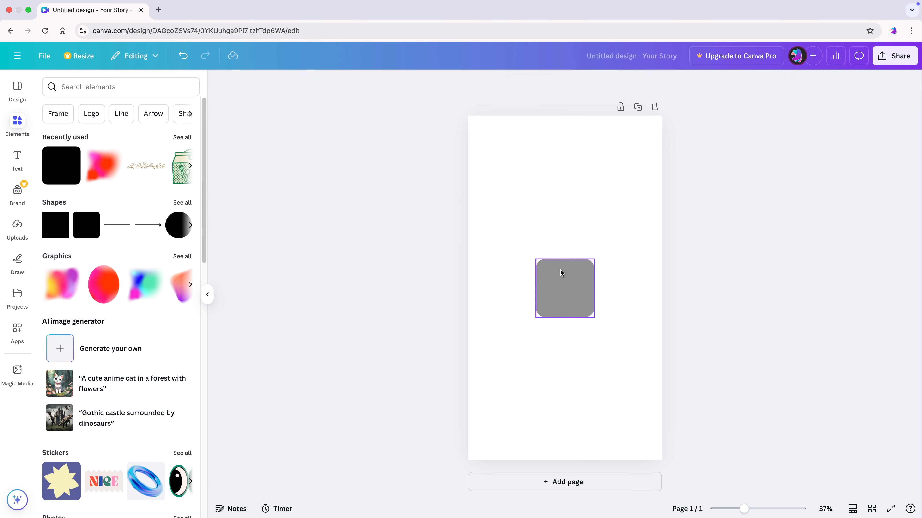
{"action": "left_click_drag", "start_coordinate": [563, 258], "coordinate": [564, 116]}
{"action": "left_click_drag", "start_coordinate": [594, 210], "coordinate": [658, 208]}
{"action": "left_click_drag", "start_coordinate": [576, 436], "coordinate": [579, 461]}
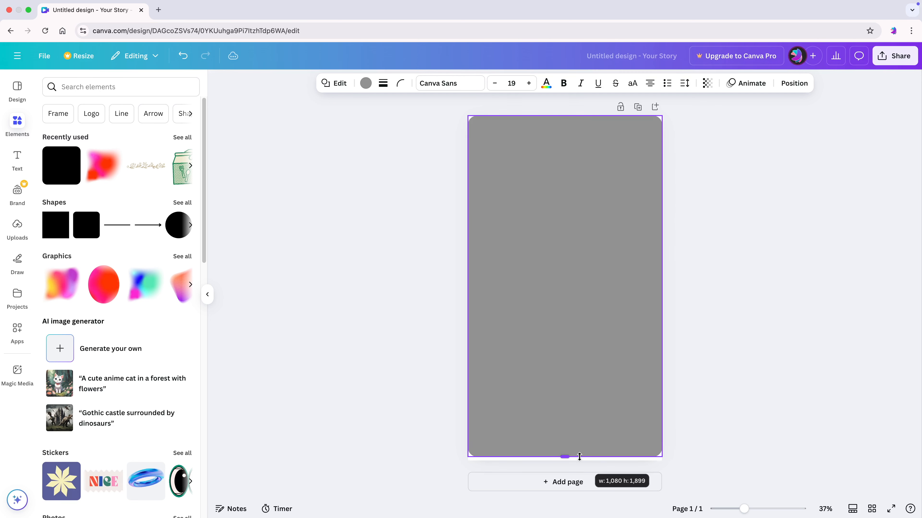
{"action": "left_click", "coordinate": [387, 309]}
- Set the corner rounding of the page-sized rectangle to 20
{"action": "left_click", "coordinate": [495, 267]}
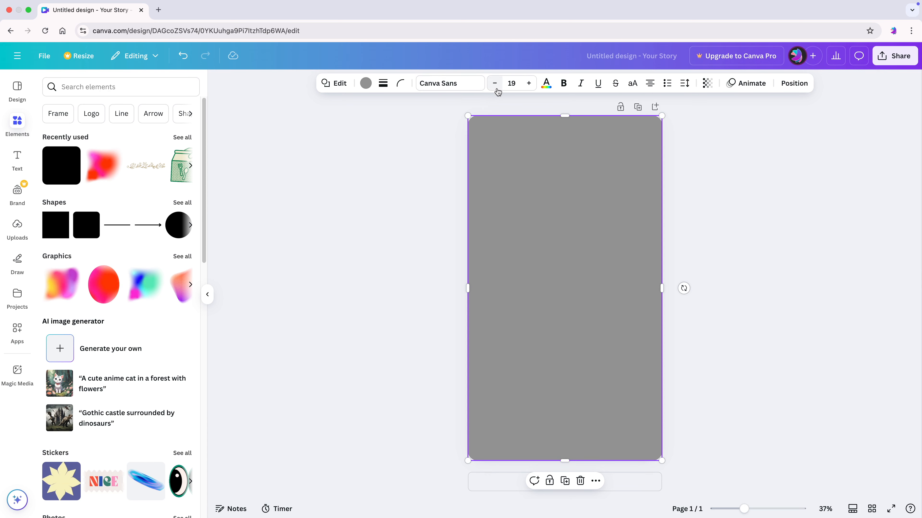
{"action": "left_click", "coordinate": [402, 85]}
{"action": "left_click", "coordinate": [441, 122]}
{"action": "type", "text": "20"}
{"action": "key", "text": "Return"}
{"action": "left_click", "coordinate": [452, 236]}
{"action": "left_click", "coordinate": [451, 236]}
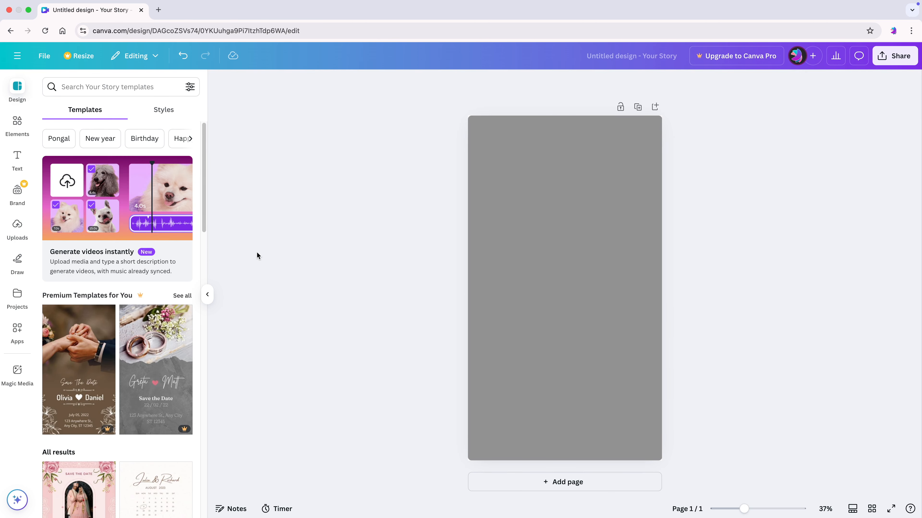
- Examine the images, videos and audio sections of the uploads and the file picker for adding media
{"action": "left_click", "coordinate": [22, 225]}
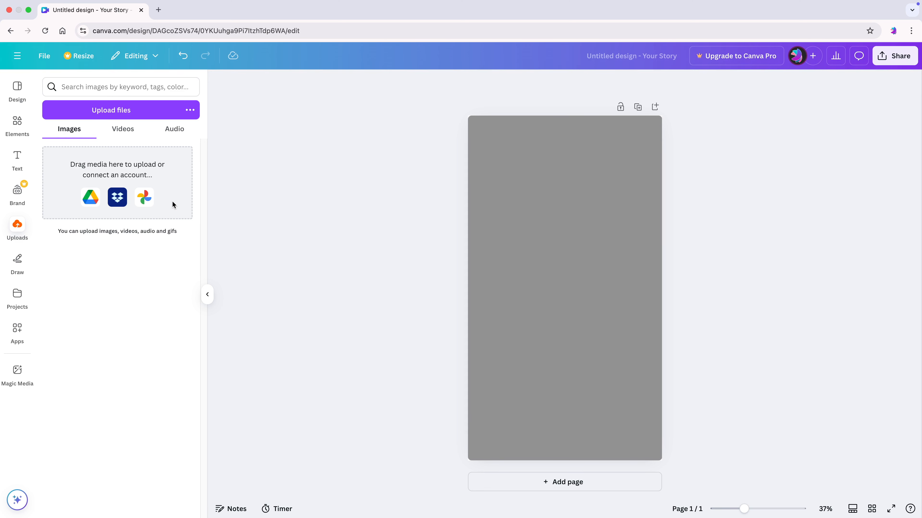
{"action": "left_click", "coordinate": [122, 134]}
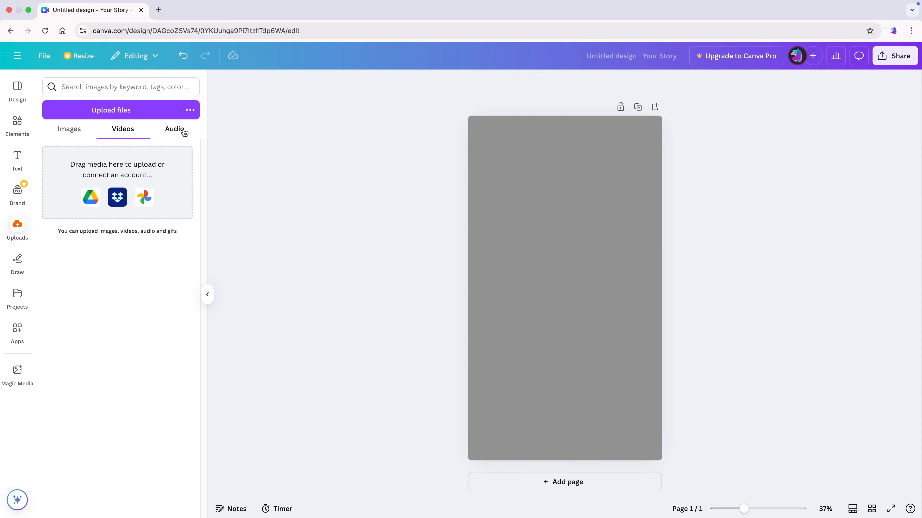
{"action": "left_click", "coordinate": [56, 133]}
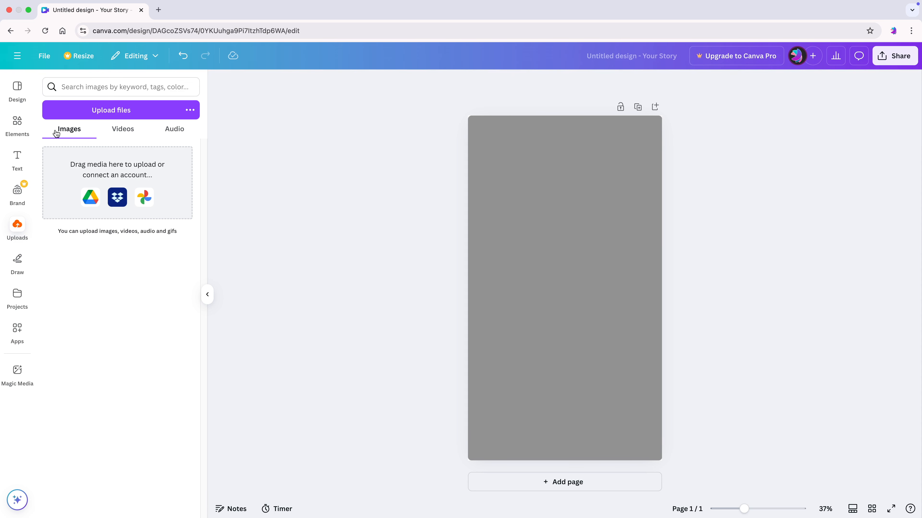
{"action": "left_click", "coordinate": [115, 130]}
{"action": "left_click", "coordinate": [170, 133]}
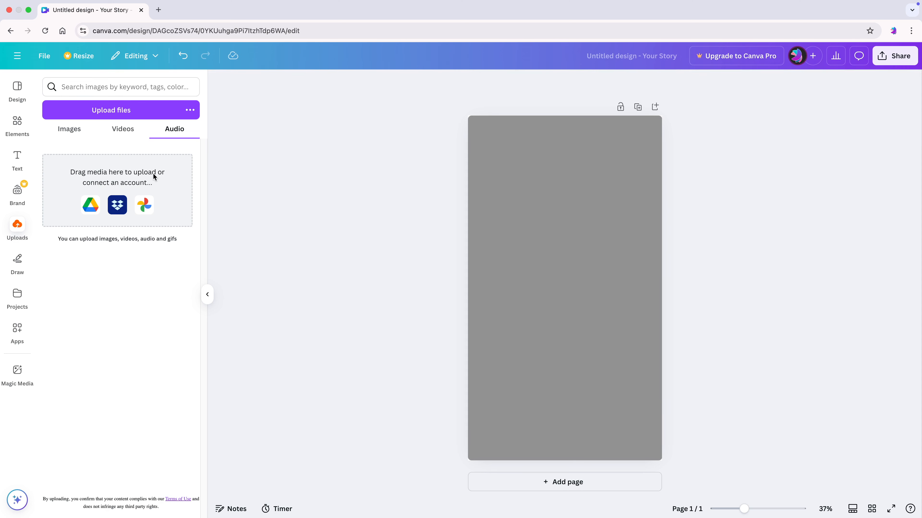
{"action": "left_click", "coordinate": [132, 115]}
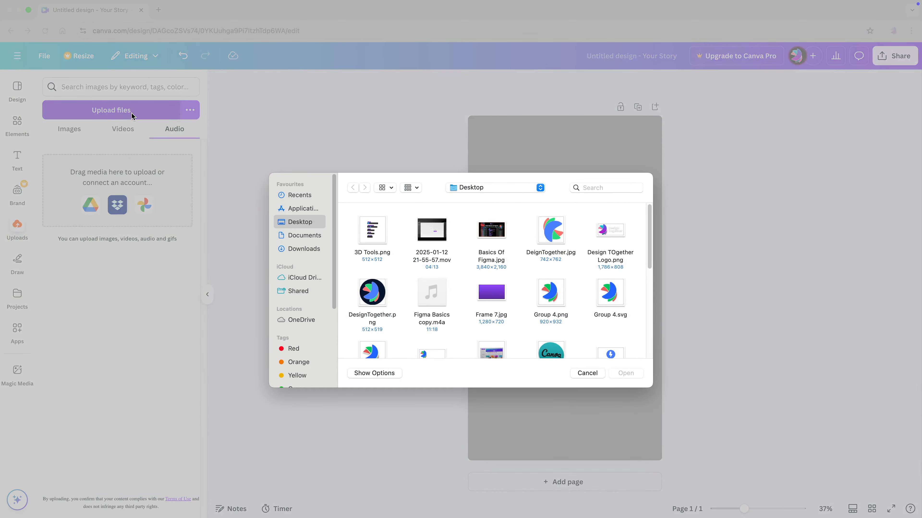
{"action": "key", "text": "Escape"}
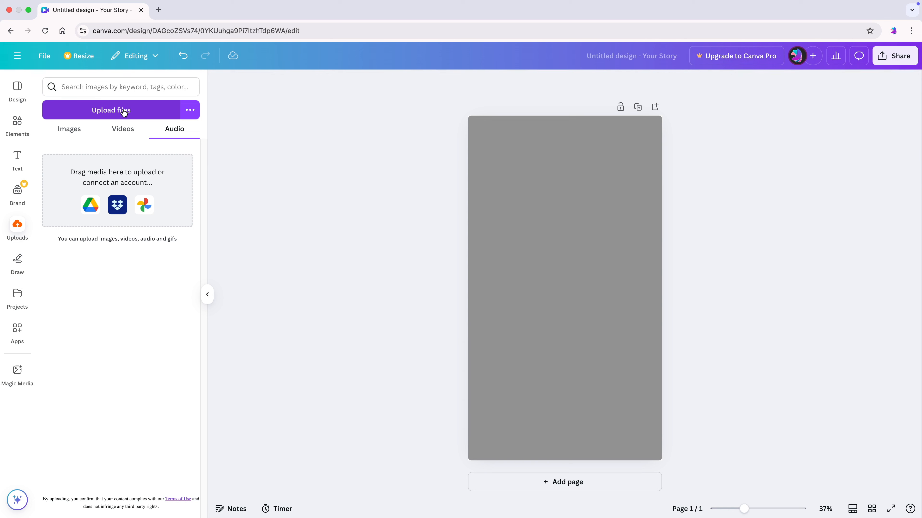
{"action": "left_click", "coordinate": [61, 129]}
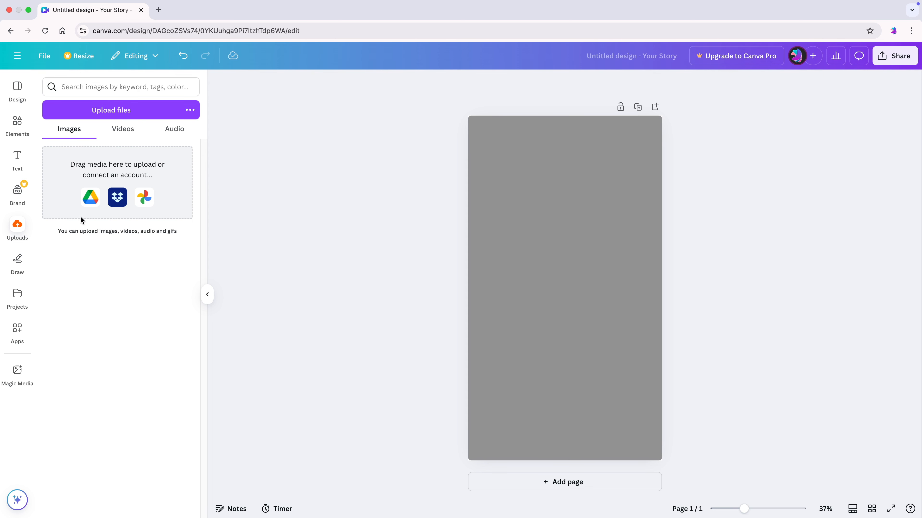
- Upload all five images from the Desktop folder "Watsapp status marketing", from DSC06163 1.png through yotube thumnail.png
{"action": "left_click", "coordinate": [91, 114]}
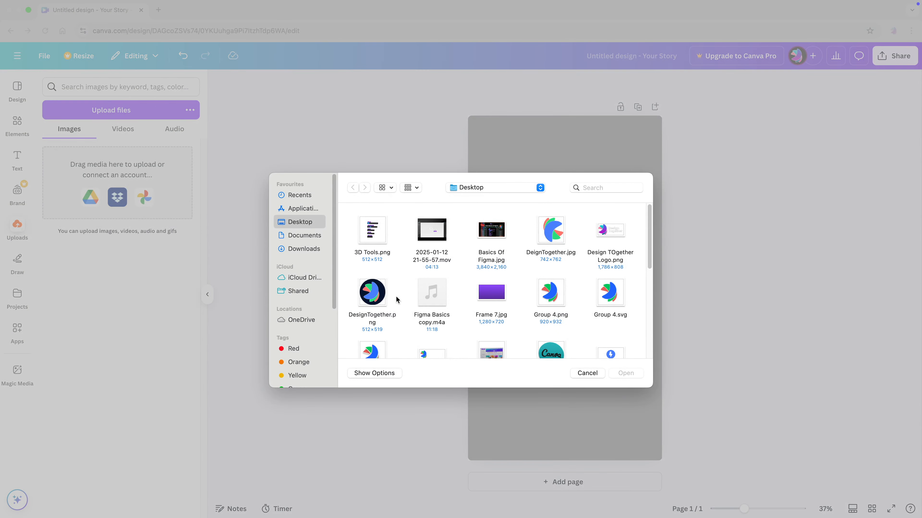
{"action": "scroll", "coordinate": [397, 298], "scroll_direction": "down", "scroll_amount": 10}
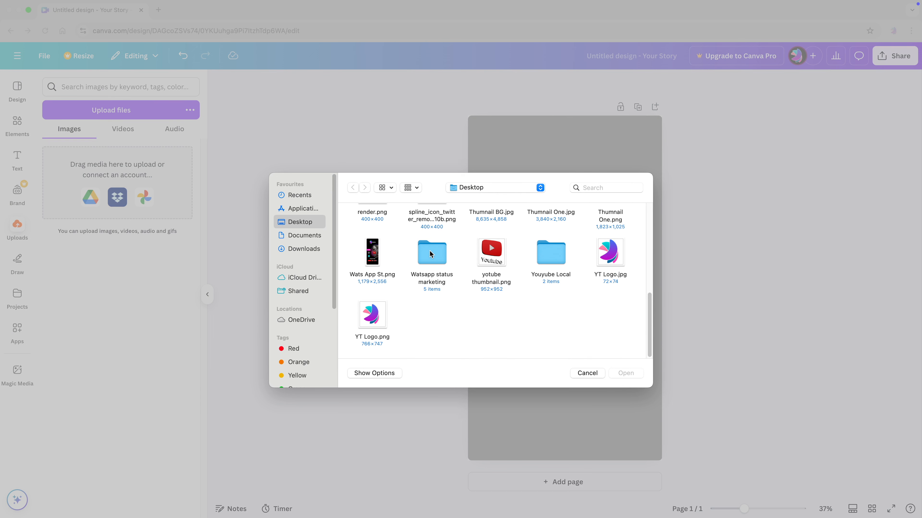
{"action": "double_click", "coordinate": [430, 255]}
{"action": "left_click", "coordinate": [367, 236]}
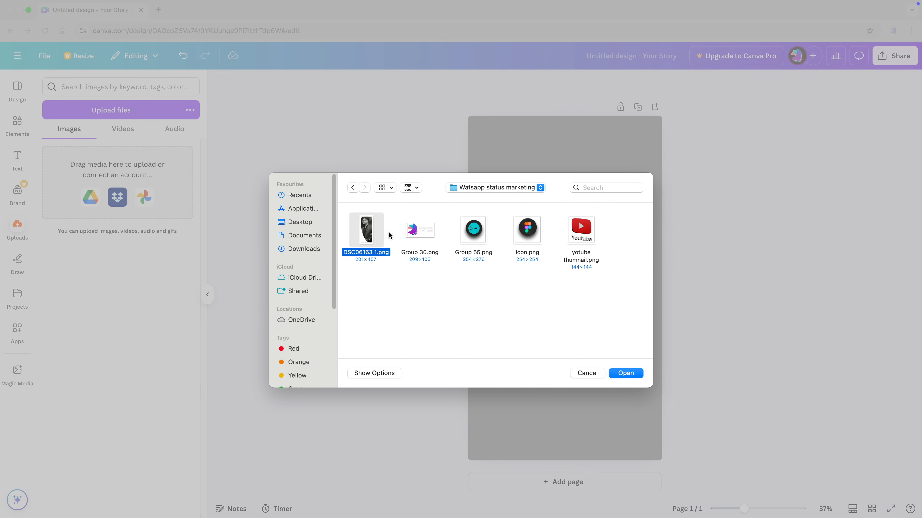
{"action": "left_click", "coordinate": [425, 232], "text": "super"}
{"action": "left_click", "coordinate": [461, 234], "text": "super"}
{"action": "left_click", "coordinate": [578, 232], "text": "shift"}
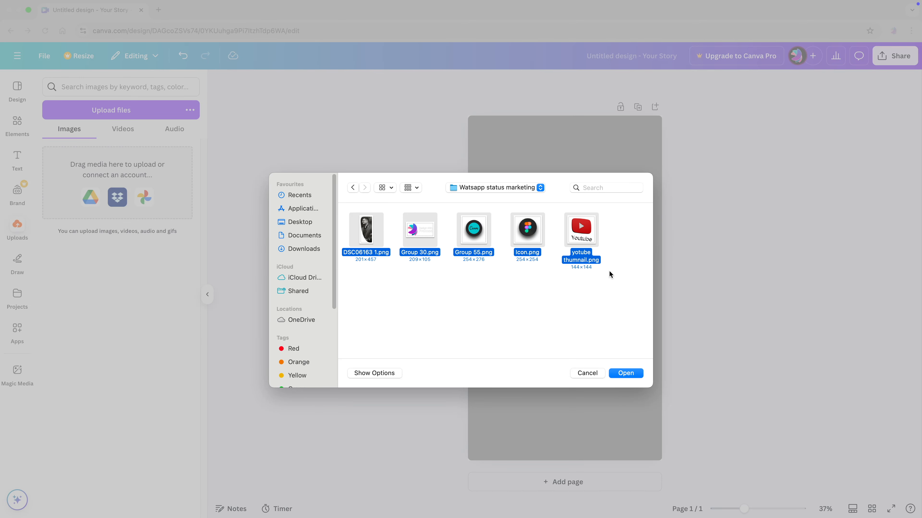
{"action": "left_click", "coordinate": [636, 374]}
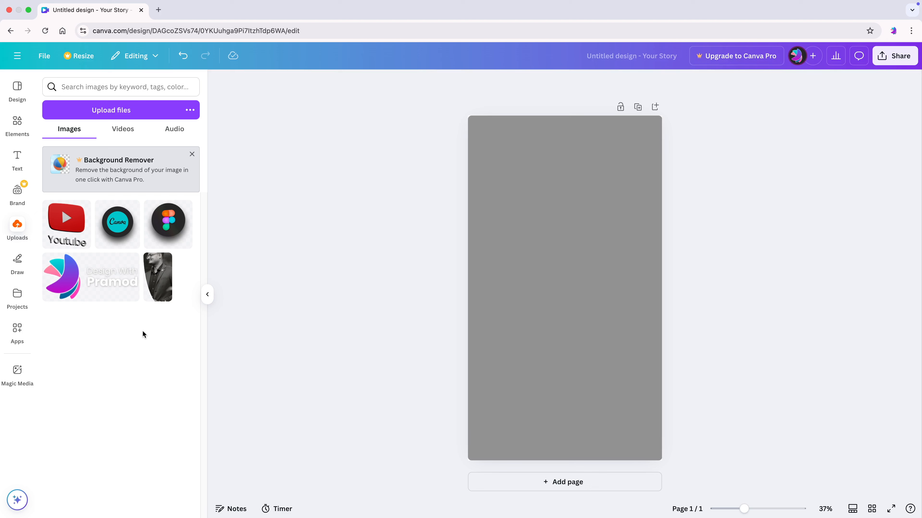
- Fill the page-sized background rectangle with black #000000 and check its corner rounding
{"action": "left_click", "coordinate": [488, 210]}
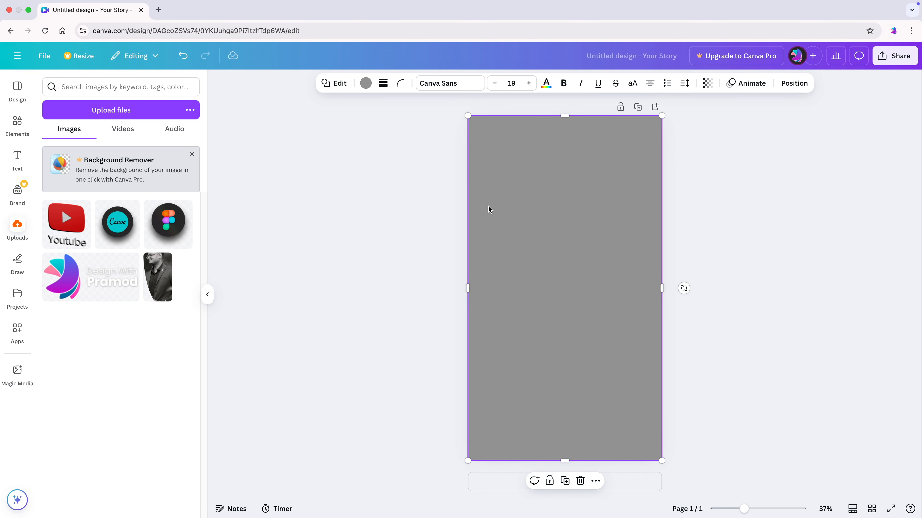
{"action": "left_click", "coordinate": [365, 83]}
{"action": "left_click", "coordinate": [107, 156]}
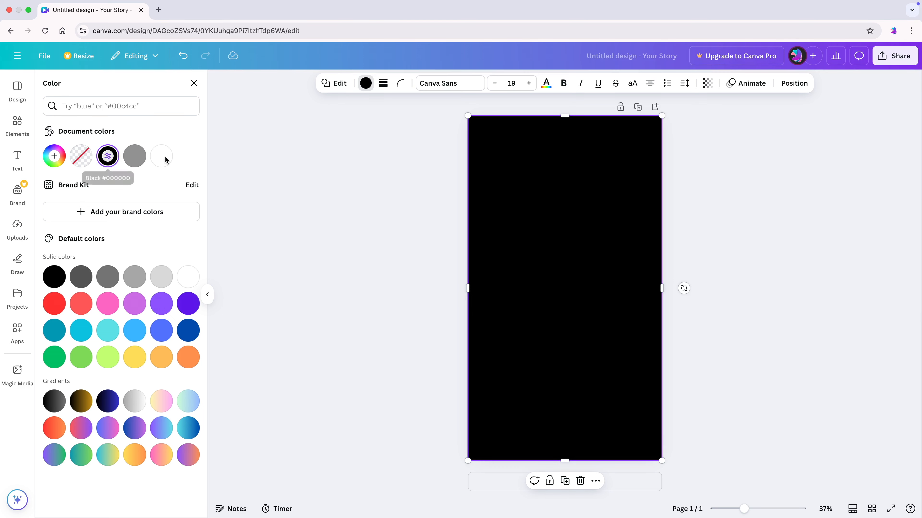
{"action": "left_click", "coordinate": [401, 84]}
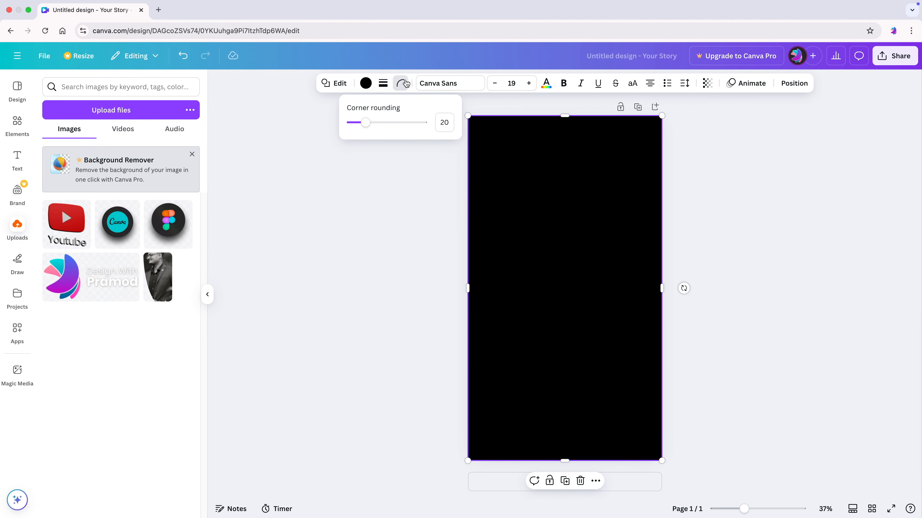
{"action": "left_click", "coordinate": [363, 173]}
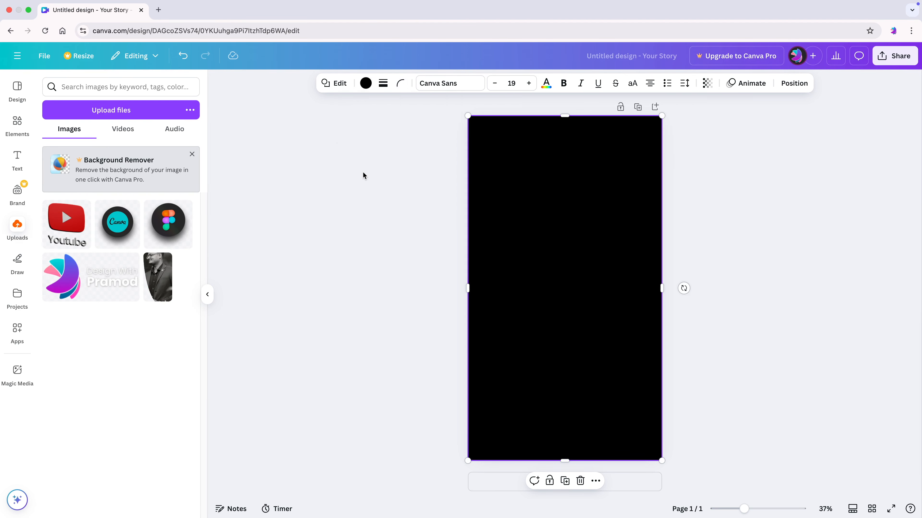
- Place the uploaded brand logo horizontally centred near the top of the black page
{"action": "left_click_drag", "start_coordinate": [91, 277], "coordinate": [536, 175]}
{"action": "left_click", "coordinate": [342, 185]}
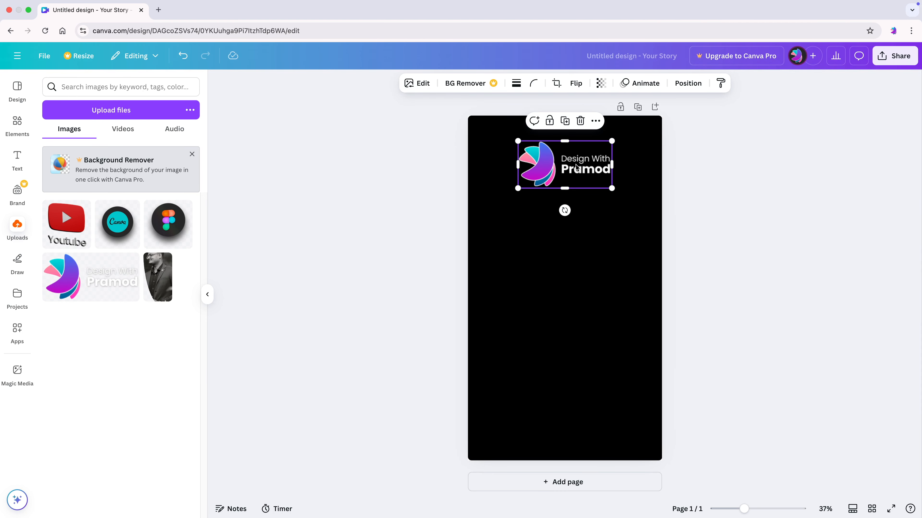
{"action": "left_click", "coordinate": [402, 186]}
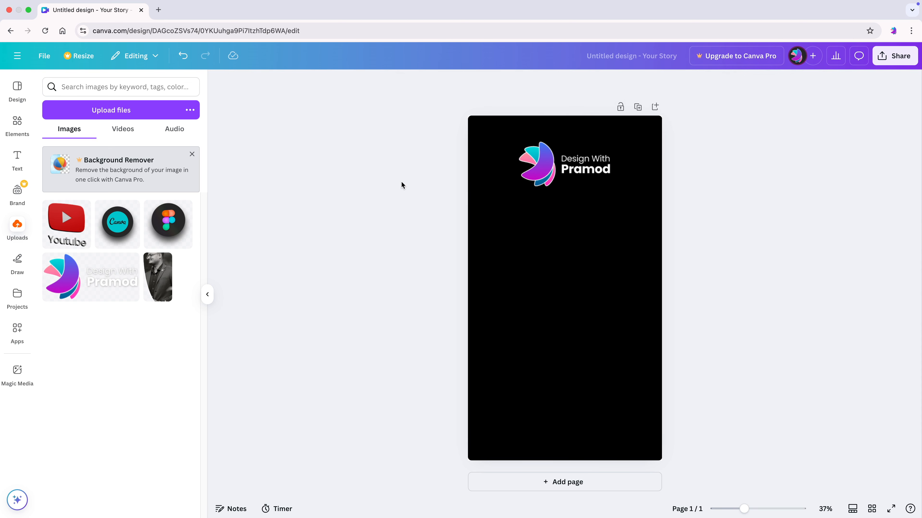
{"action": "left_click", "coordinate": [577, 176]}
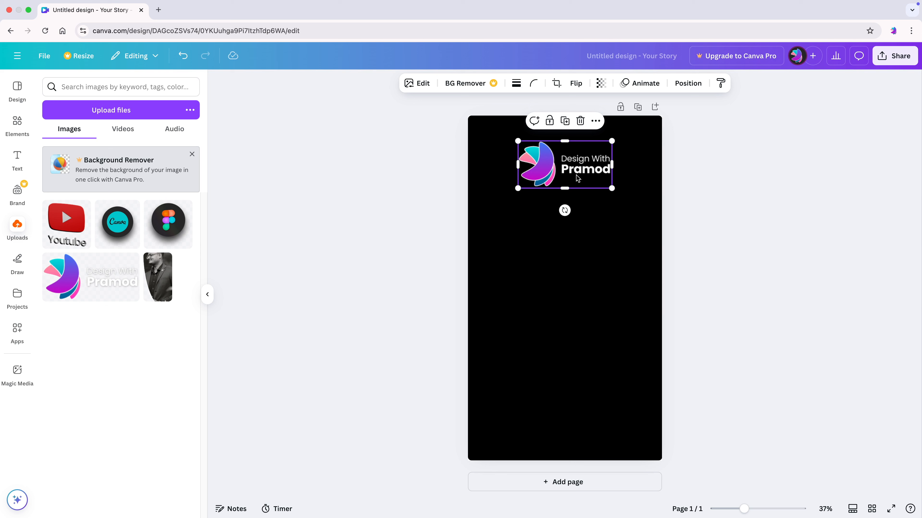
{"action": "left_click", "coordinate": [759, 167]}
{"action": "left_click", "coordinate": [565, 174]}
{"action": "left_click", "coordinate": [399, 194]}
{"action": "left_click", "coordinate": [548, 165]}
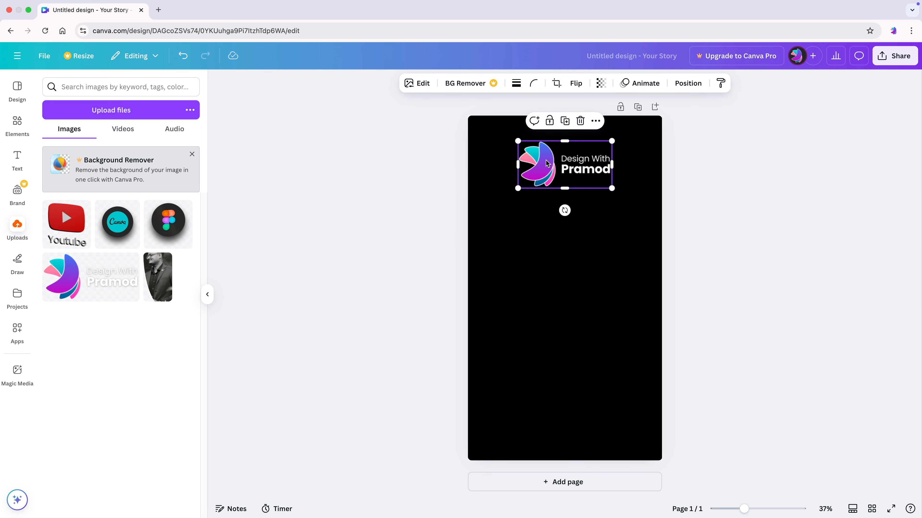
{"action": "left_click", "coordinate": [728, 133]}
- Nudge the logo slightly down while keeping it horizontally centred on the page
{"action": "left_click_drag", "start_coordinate": [523, 178], "coordinate": [525, 180]}
{"action": "left_click", "coordinate": [425, 177]}
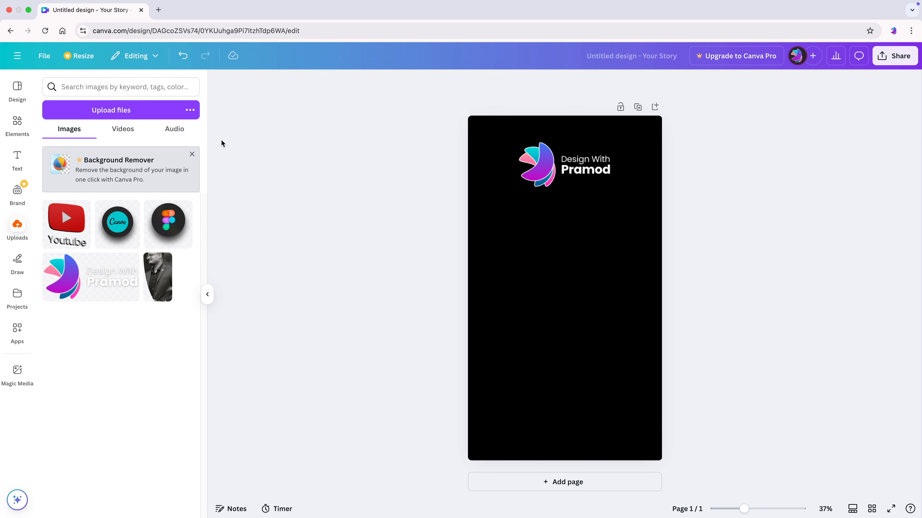
- Add the recently used square shape against the page's left edge near mid-height and flatten it into a short horizontal bar
{"action": "left_click", "coordinate": [21, 132]}
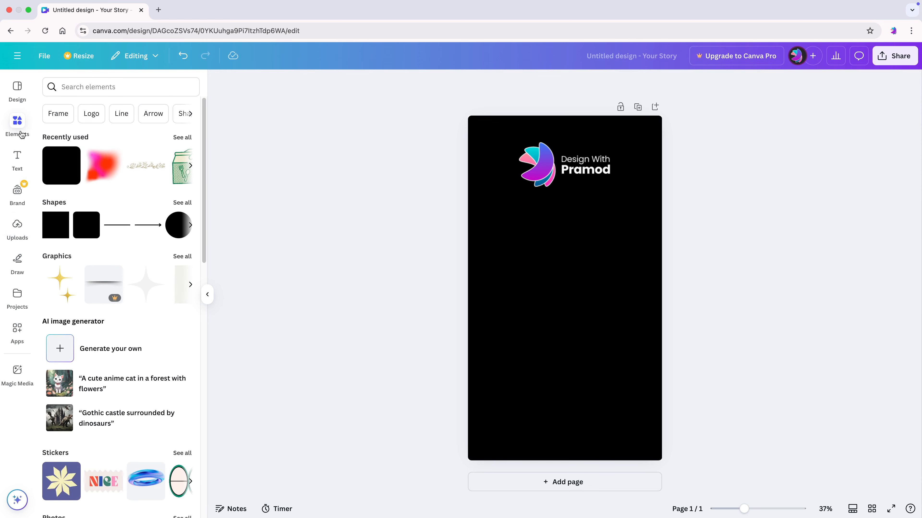
{"action": "left_click", "coordinate": [56, 164]}
{"action": "double_click", "coordinate": [575, 290]}
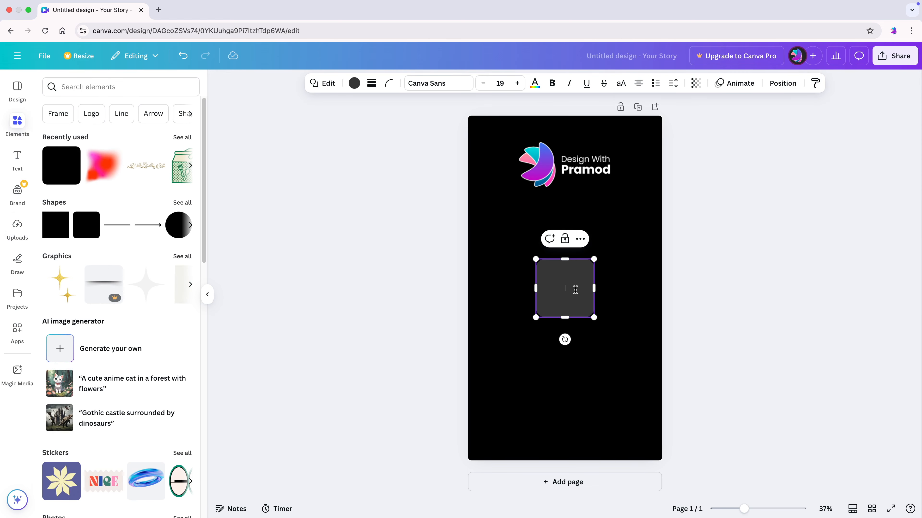
{"action": "left_click", "coordinate": [379, 260]}
{"action": "left_click_drag", "start_coordinate": [572, 284], "coordinate": [499, 272]}
{"action": "left_click", "coordinate": [455, 273]}
{"action": "left_click", "coordinate": [516, 283]}
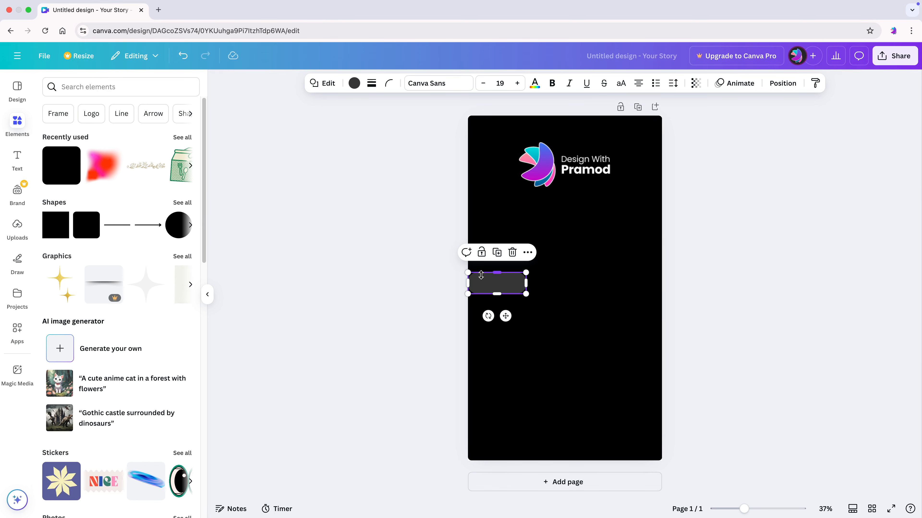
- Set the corner rounding of the small dark grey bar to 23
{"action": "left_click", "coordinate": [388, 83]}
{"action": "left_click_drag", "start_coordinate": [379, 123], "coordinate": [356, 123]}
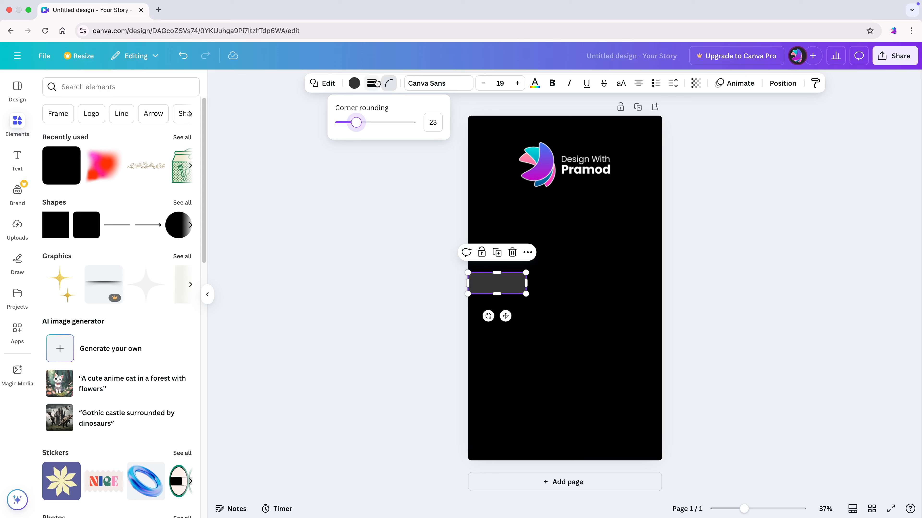
{"action": "left_click", "coordinate": [388, 83]}
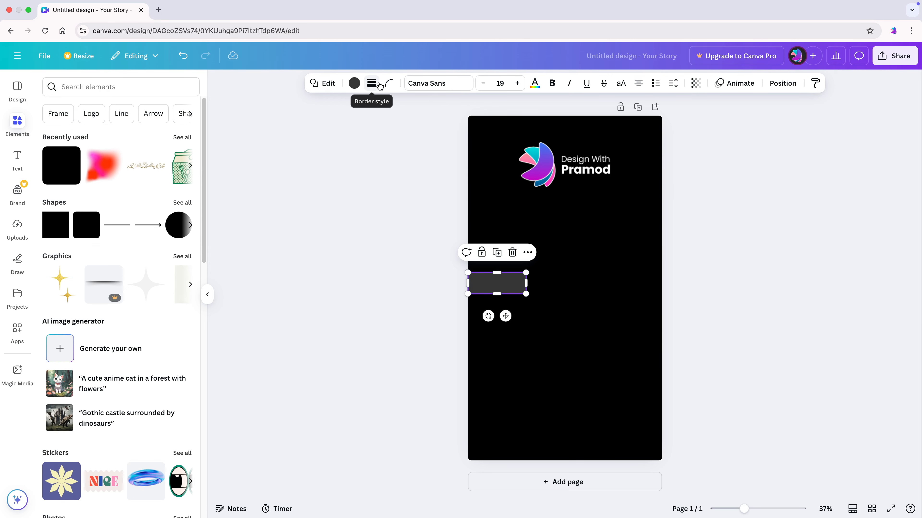
{"action": "left_click", "coordinate": [378, 205]}
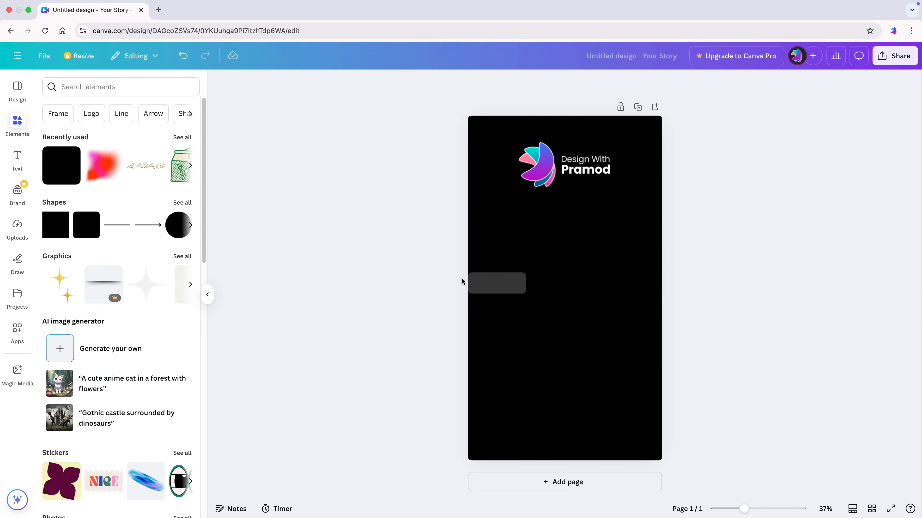
- Shift the small rounded bar slightly left so its left end runs past the page edge
{"action": "left_click", "coordinate": [494, 289]}
{"action": "left_click_drag", "start_coordinate": [494, 290], "coordinate": [490, 285]}
{"action": "left_click", "coordinate": [378, 283]}
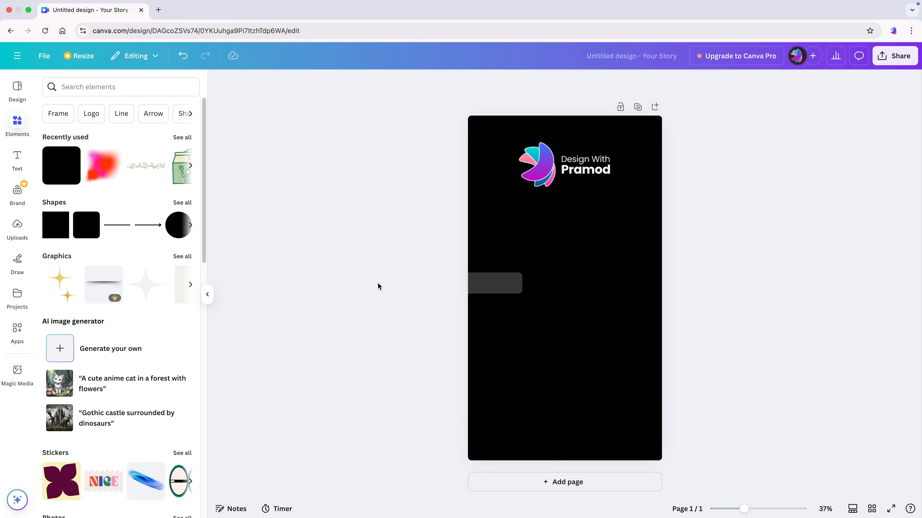
- Move the small dark grey bar slightly up along the page's left edge
{"action": "left_click", "coordinate": [503, 289]}
{"action": "left_click_drag", "start_coordinate": [503, 288], "coordinate": [503, 283]}
{"action": "left_click", "coordinate": [387, 280]}
{"action": "left_click", "coordinate": [479, 286]}
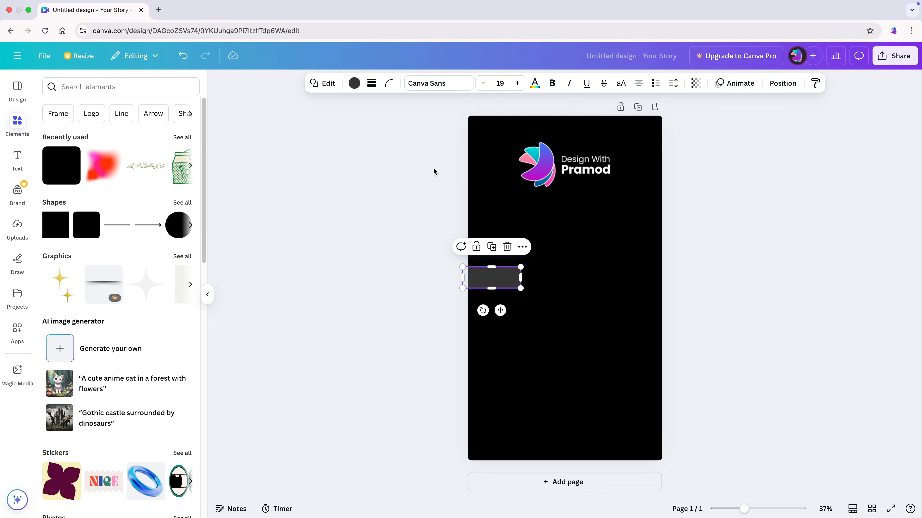
{"action": "left_click", "coordinate": [418, 208]}
{"action": "left_click", "coordinate": [487, 284]}
{"action": "left_click", "coordinate": [401, 273]}
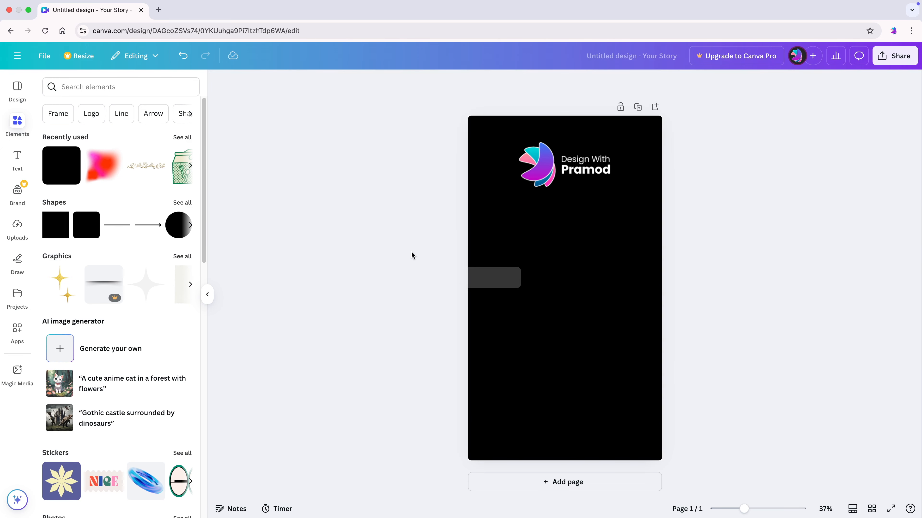
{"action": "left_click_drag", "start_coordinate": [418, 279], "coordinate": [530, 285]}
{"action": "left_click", "coordinate": [369, 280]}
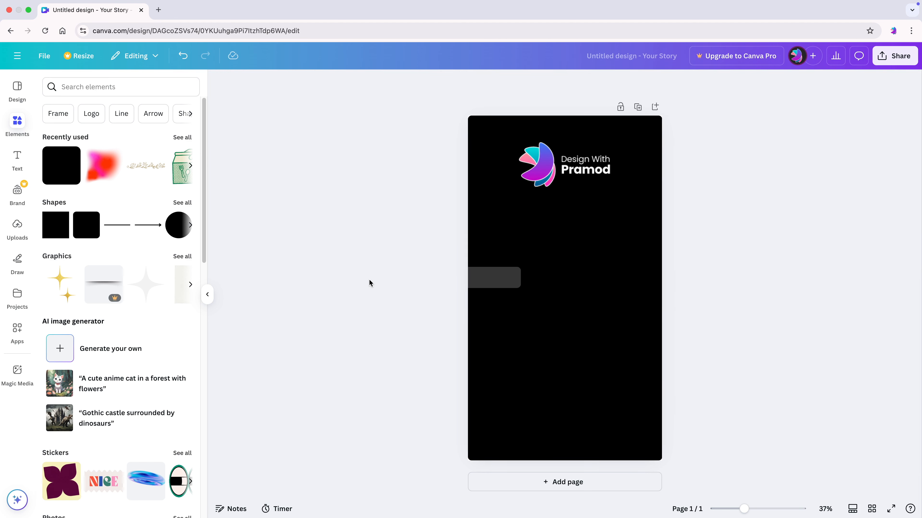
- Change the small rounded bar's fill colour from the default solid colours to pink
{"action": "left_click", "coordinate": [492, 277]}
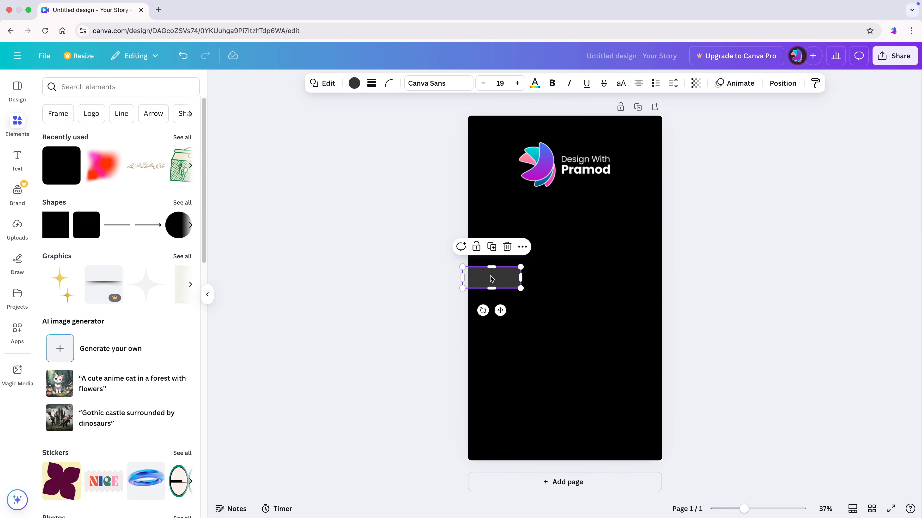
{"action": "left_click", "coordinate": [355, 83]}
{"action": "left_click", "coordinate": [103, 351]}
{"action": "left_click", "coordinate": [360, 290]}
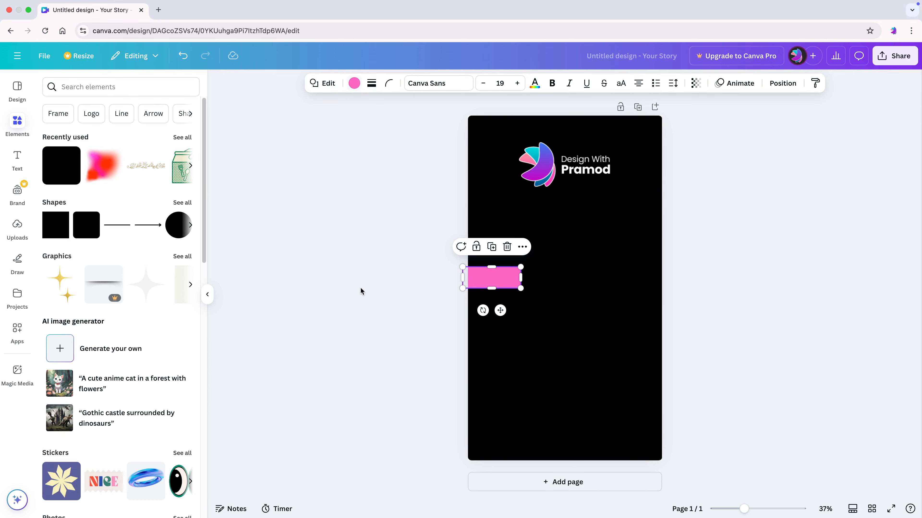
- Give the black background rectangle a thin solid border and colour it pink
{"action": "left_click", "coordinate": [507, 202]}
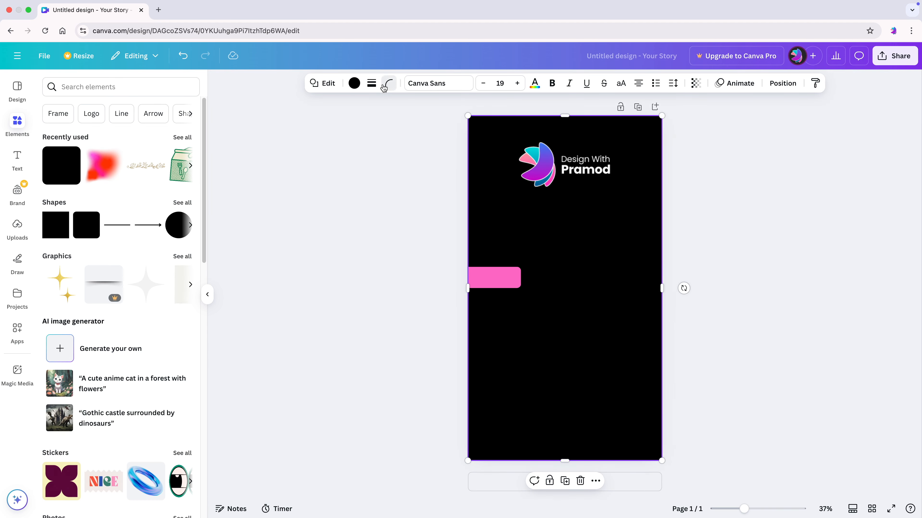
{"action": "left_click", "coordinate": [371, 83]}
{"action": "left_click", "coordinate": [344, 113]}
{"action": "left_click", "coordinate": [384, 212]}
{"action": "left_click", "coordinate": [373, 144]}
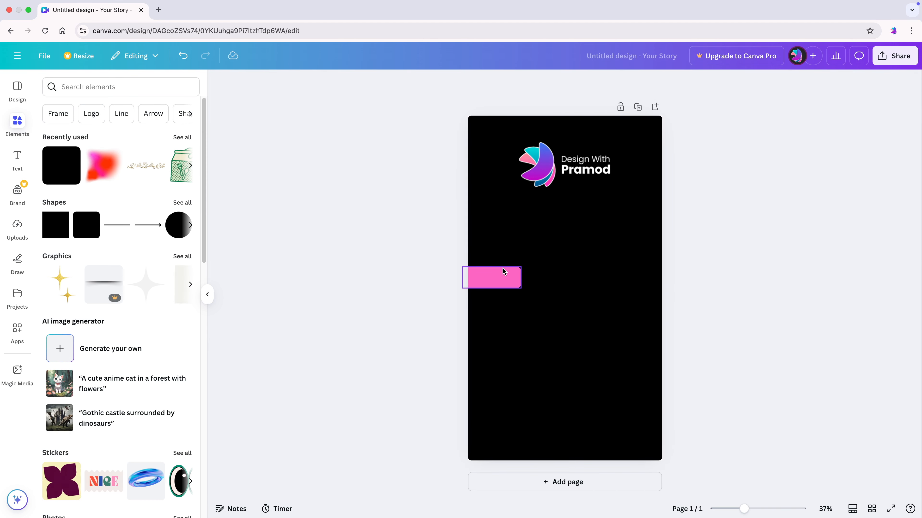
{"action": "left_click", "coordinate": [502, 276]}
{"action": "left_click", "coordinate": [507, 197]}
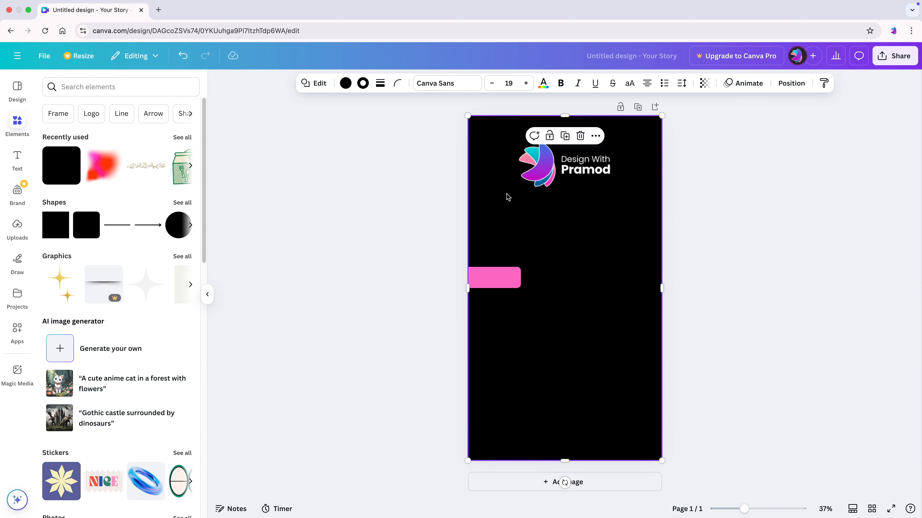
{"action": "left_click", "coordinate": [360, 86]}
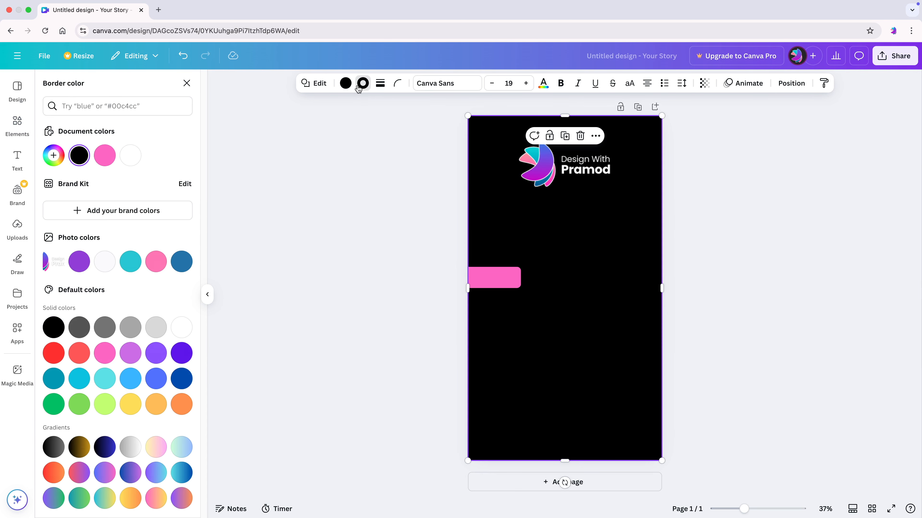
{"action": "left_click", "coordinate": [105, 353]}
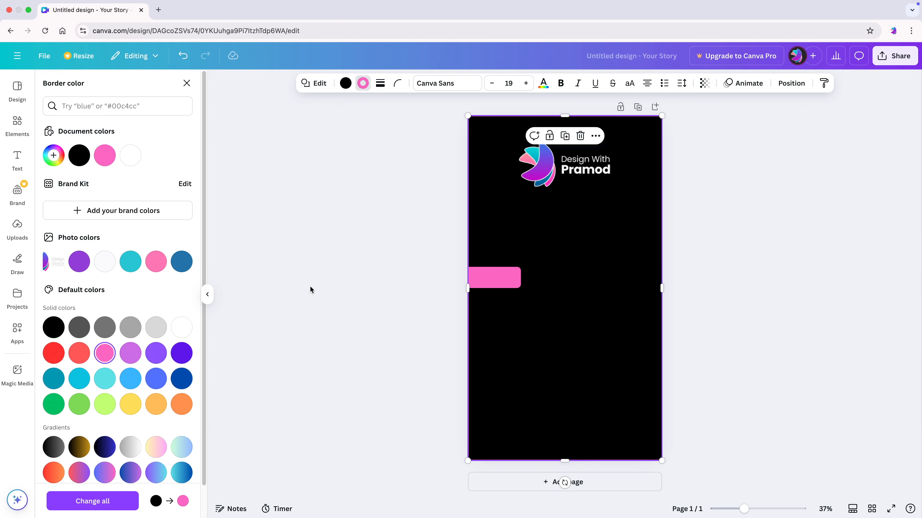
{"action": "left_click", "coordinate": [326, 276]}
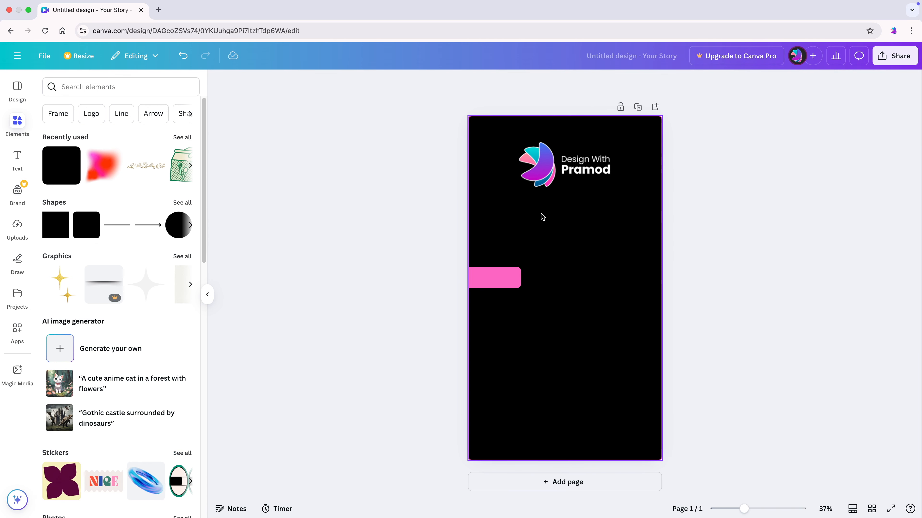
- Place the blurred red-and-pink gradient graphic rotated at the page's right edge and duplicate it
{"action": "left_click", "coordinate": [542, 214]}
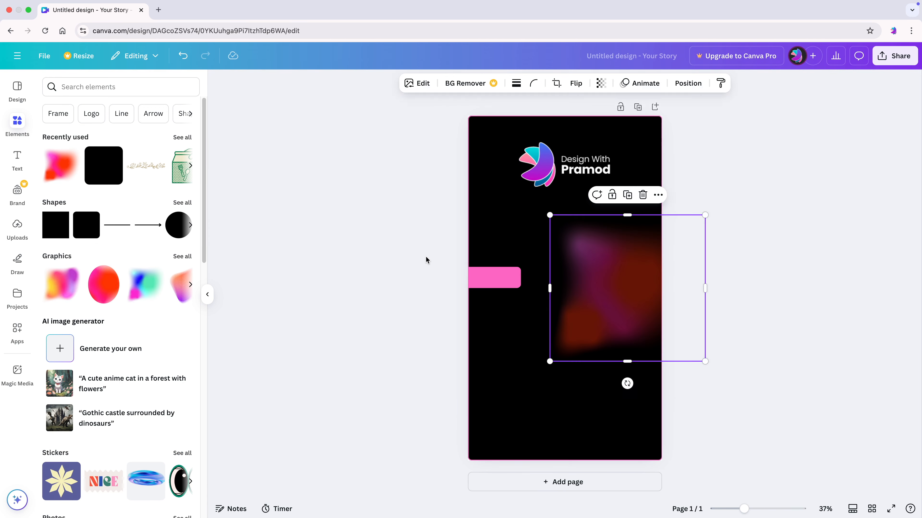
{"action": "left_click", "coordinate": [426, 258]}
{"action": "left_click", "coordinate": [639, 302]}
{"action": "left_click_drag", "start_coordinate": [628, 360], "coordinate": [710, 335]}
{"action": "left_click_drag", "start_coordinate": [621, 247], "coordinate": [614, 203]}
{"action": "key", "text": "super+d"}
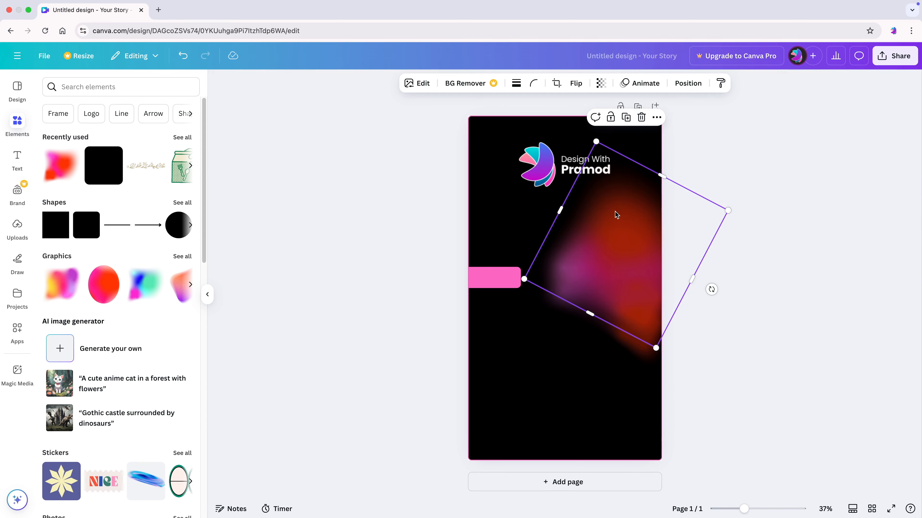
- Set the duplicated gradient's transparency to 14 and move it slightly up
{"action": "left_click", "coordinate": [603, 85]}
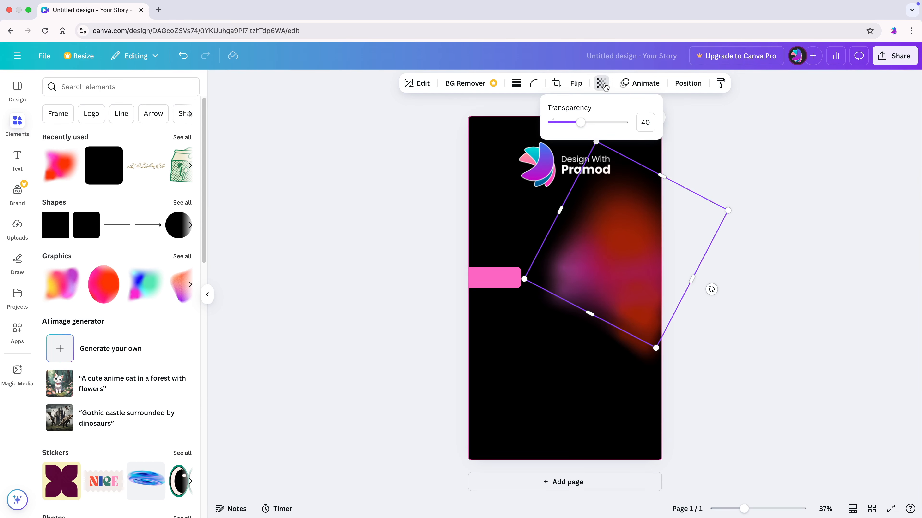
{"action": "left_click_drag", "start_coordinate": [580, 122], "coordinate": [562, 123]}
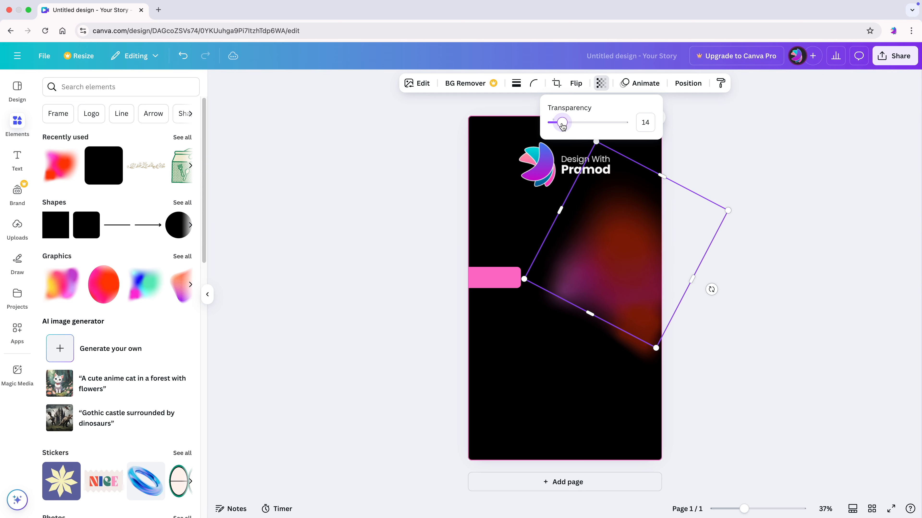
{"action": "left_click", "coordinate": [631, 226]}
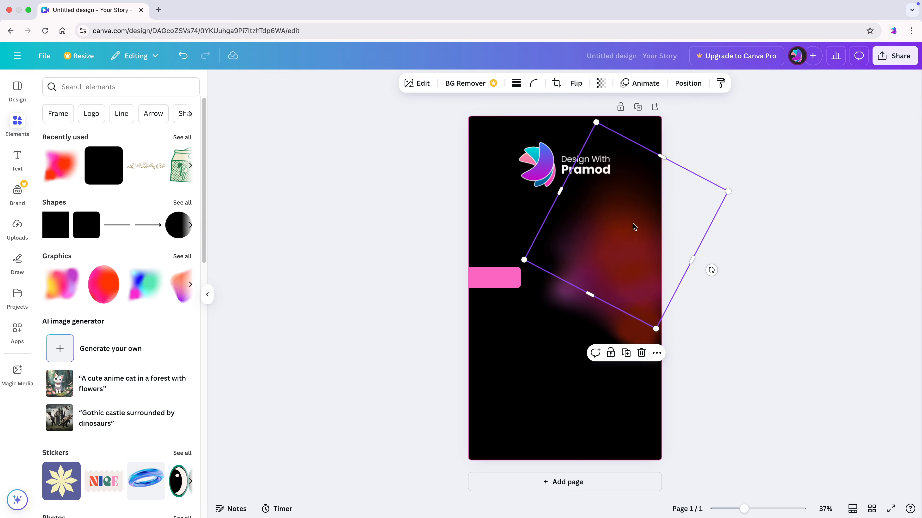
{"action": "left_click", "coordinate": [349, 248]}
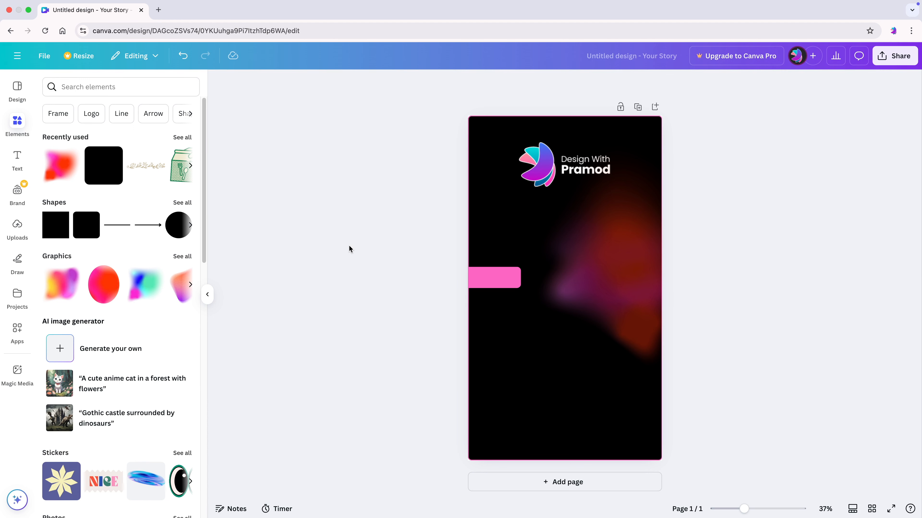
- Place the uploaded portrait photo enlarged against the page's right edge below the logo, and nudge it slightly down
{"action": "left_click", "coordinate": [17, 226]}
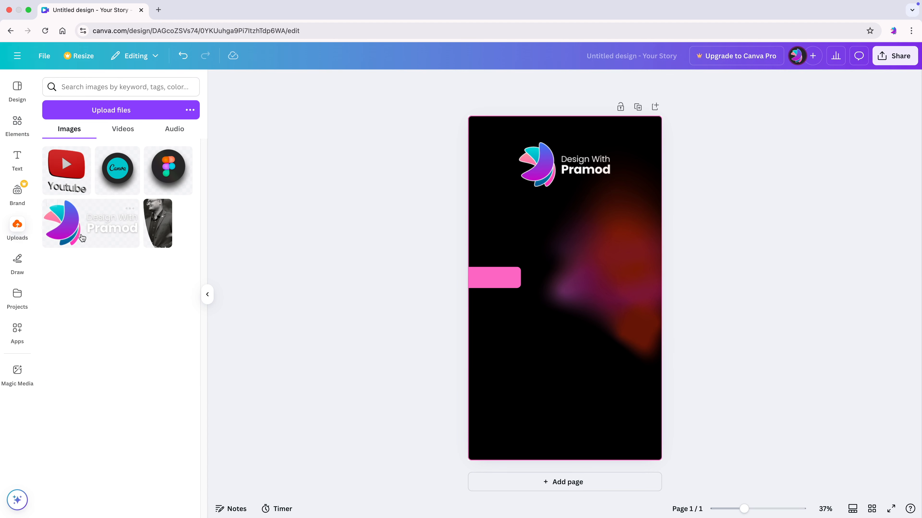
{"action": "left_click_drag", "start_coordinate": [167, 230], "coordinate": [590, 252]}
{"action": "left_click", "coordinate": [716, 197]}
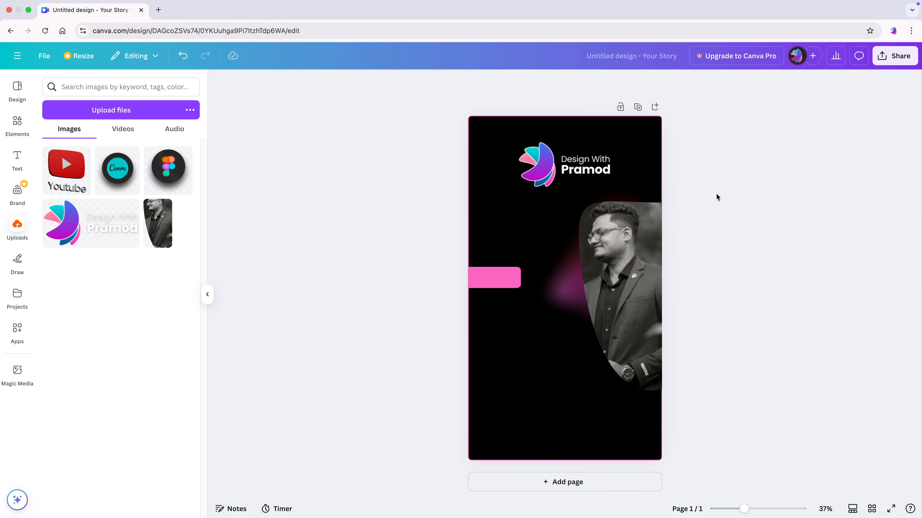
{"action": "left_click", "coordinate": [571, 287]}
{"action": "left_click", "coordinate": [580, 320]}
{"action": "mouse_move", "coordinate": [581, 319]}
{"action": "left_mouse_down"}
{"action": "mouse_move", "coordinate": [569, 334]}
{"action": "mouse_move", "coordinate": [581, 323]}
{"action": "left_mouse_up"}
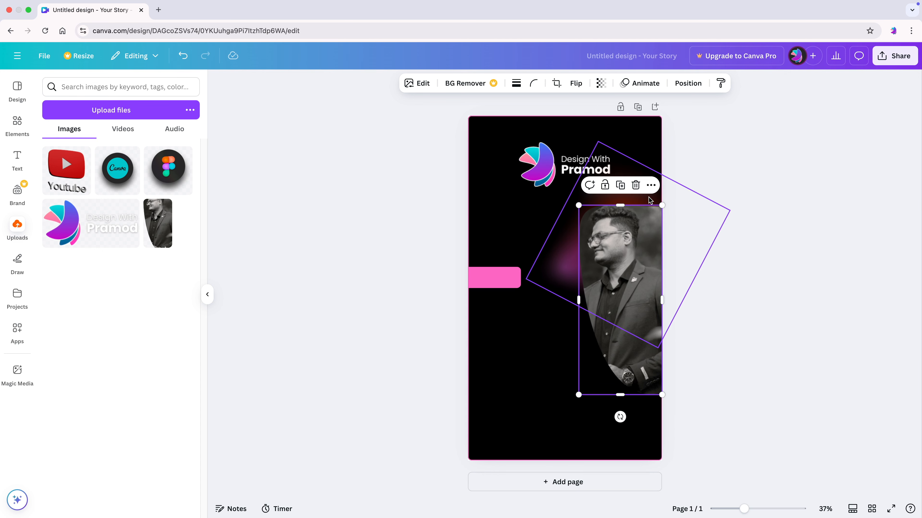
{"action": "left_click", "coordinate": [780, 230]}
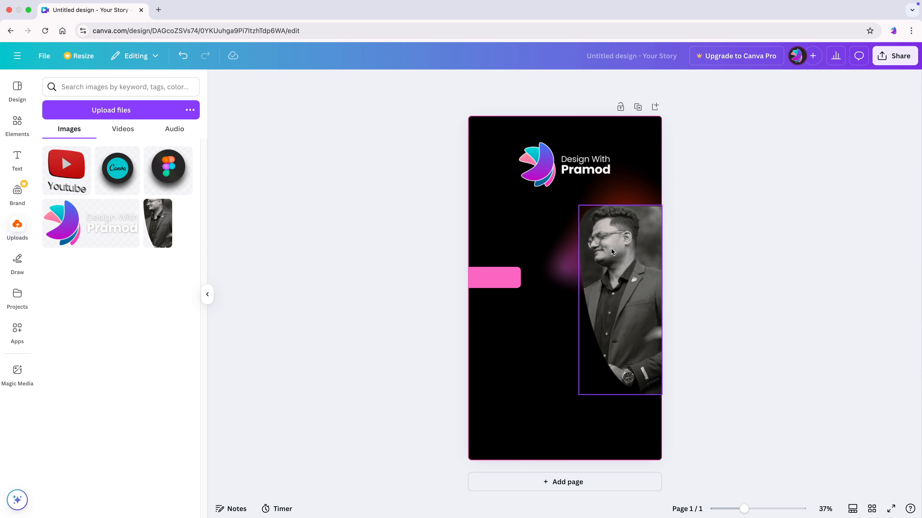
{"action": "key", "text": "t"}
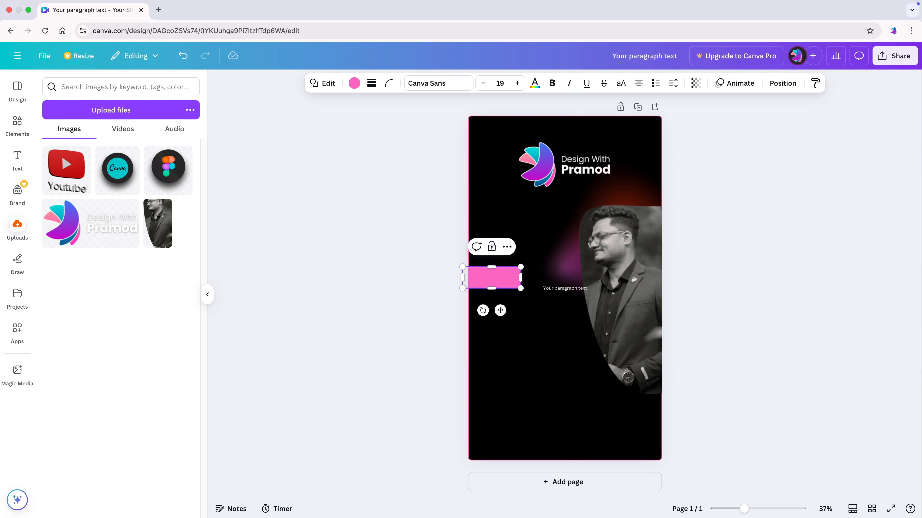
{"action": "left_click", "coordinate": [350, 229]}
{"action": "left_click", "coordinate": [18, 160]}
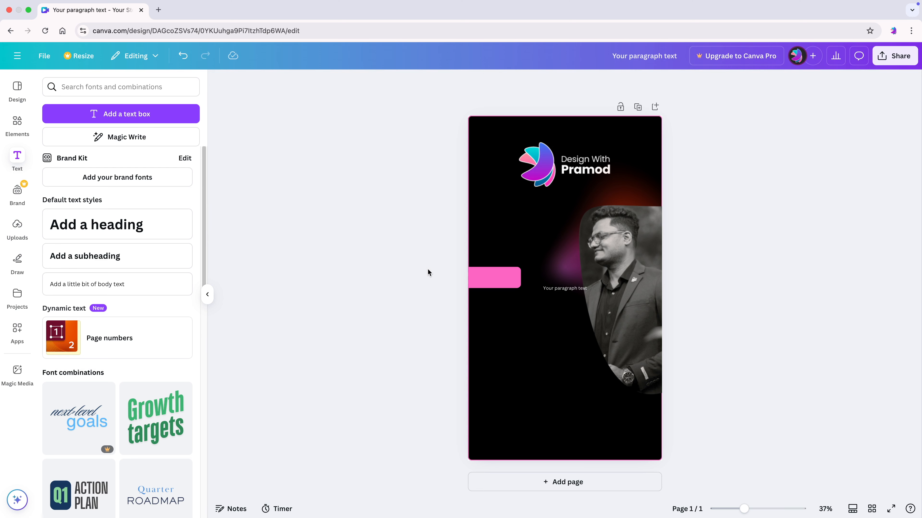
{"action": "left_click", "coordinate": [479, 274]}
{"action": "left_click", "coordinate": [383, 276]}
{"action": "key", "text": "t"}
{"action": "left_click", "coordinate": [481, 280]}
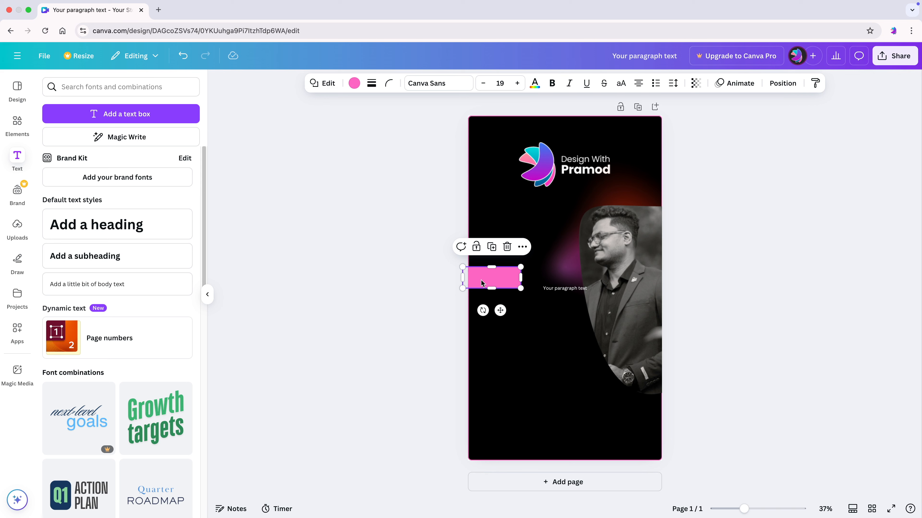
{"action": "key", "text": "t"}
- Enter the text LEARN inside the pink rounded bar
{"action": "double_click", "coordinate": [483, 280]}
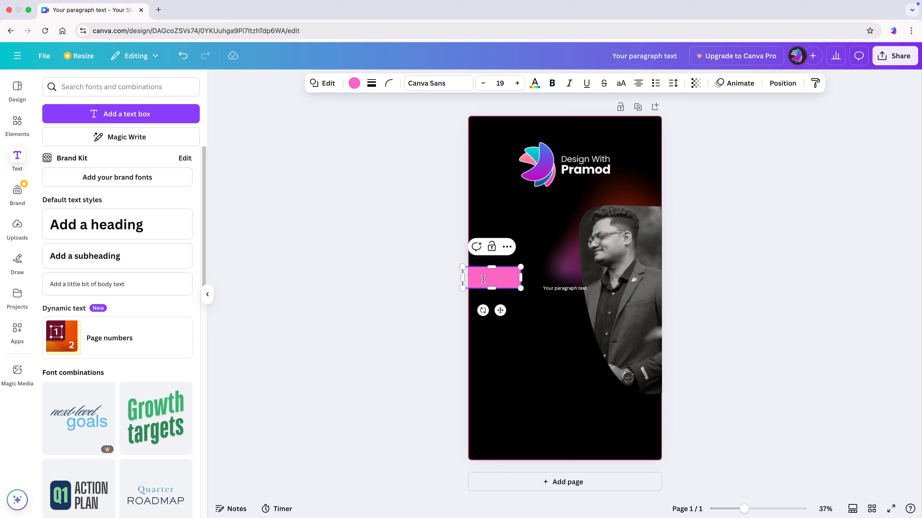
{"action": "type", "text": "LEARN"}
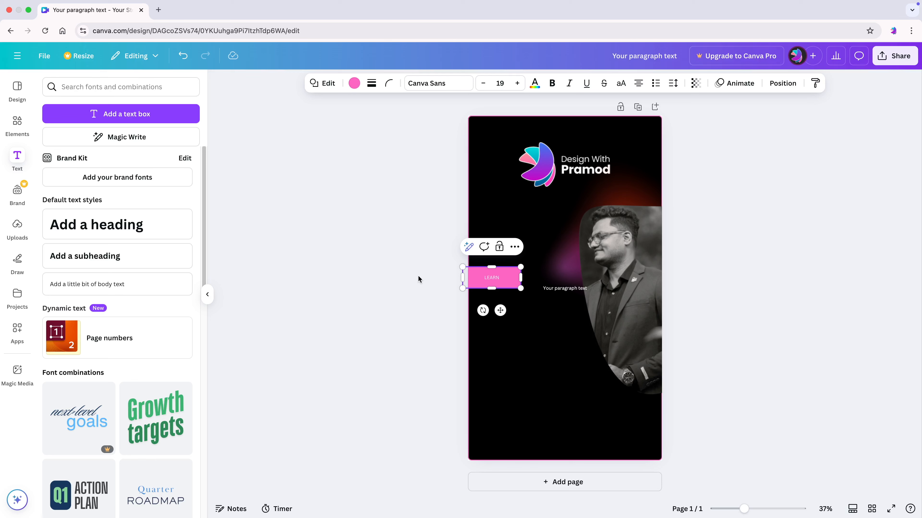
{"action": "left_click", "coordinate": [418, 279]}
{"action": "left_click", "coordinate": [494, 278]}
{"action": "left_click", "coordinate": [348, 263]}
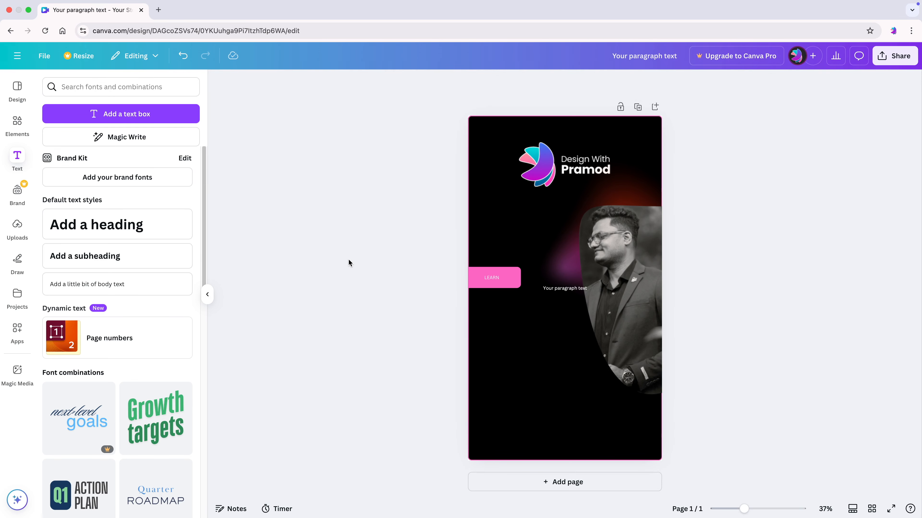
- Increase the font size of the LEARN text until it fills most of the pink bar's width
{"action": "left_click", "coordinate": [492, 278]}
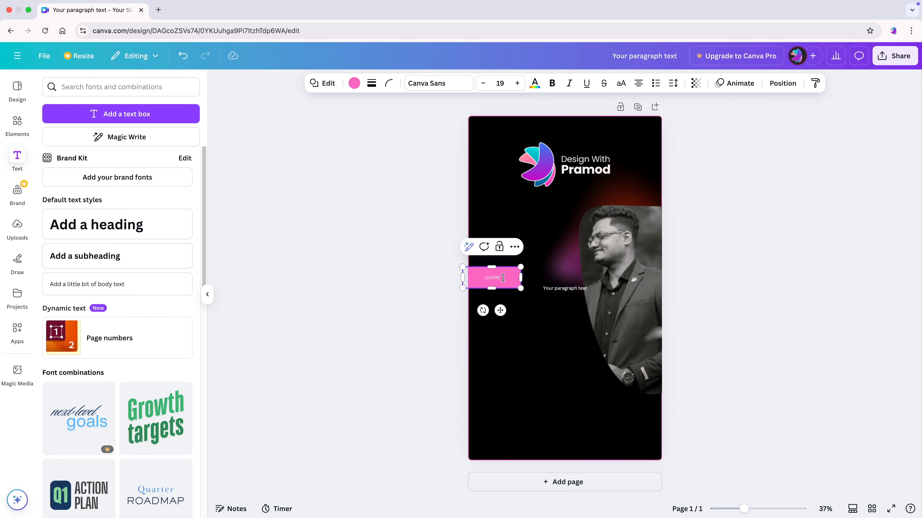
{"action": "left_click", "coordinate": [519, 83]}
{"action": "left_click", "coordinate": [519, 83]}
{"action": "left_click", "coordinate": [519, 83]}
{"action": "left_click", "coordinate": [518, 83]}
{"action": "left_click", "coordinate": [519, 83]}
{"action": "left_click", "coordinate": [519, 83]}
{"action": "left_click", "coordinate": [519, 83]}
{"action": "left_click", "coordinate": [519, 83]}
{"action": "left_click", "coordinate": [520, 83]}
{"action": "left_click", "coordinate": [520, 83]}
{"action": "left_click", "coordinate": [519, 83]}
{"action": "left_click", "coordinate": [520, 83]}
{"action": "left_click", "coordinate": [520, 83]}
{"action": "left_click", "coordinate": [520, 83]}
{"action": "left_click", "coordinate": [519, 83]}
{"action": "left_click", "coordinate": [520, 83]}
{"action": "left_click", "coordinate": [379, 181]}
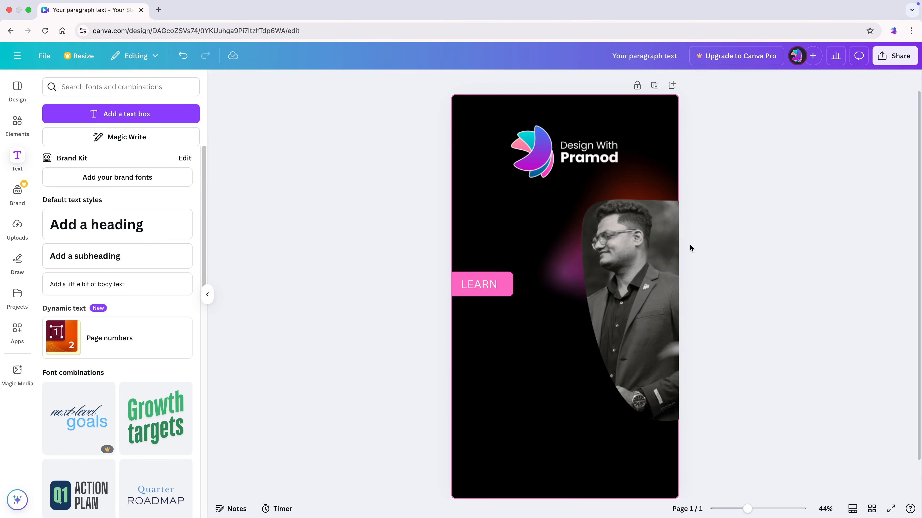
- Remove the blurred red-and-pink gradient from behind the portrait
{"action": "left_click", "coordinate": [585, 149]}
{"action": "left_click", "coordinate": [314, 217]}
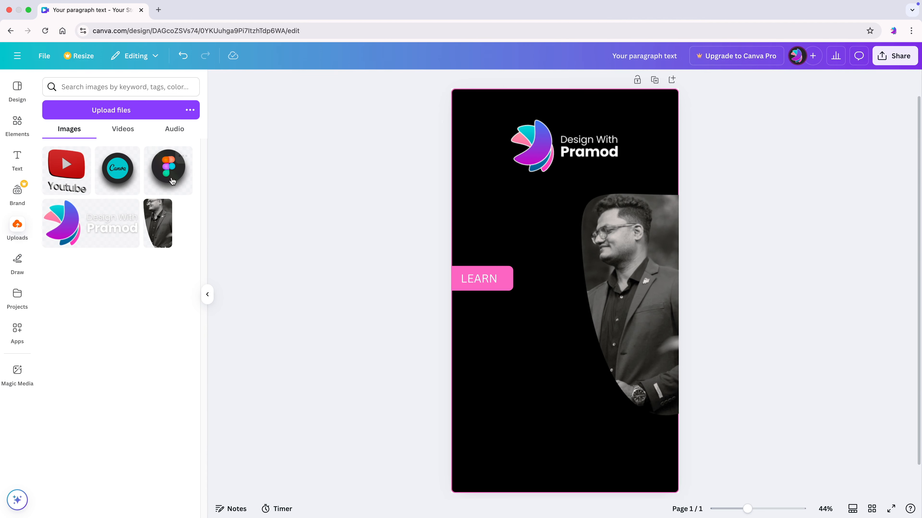
- Place the uploaded Figma icon directly below the LEARN bar, shrunk to a small size and tilted slightly
{"action": "left_click_drag", "start_coordinate": [166, 175], "coordinate": [478, 327]}
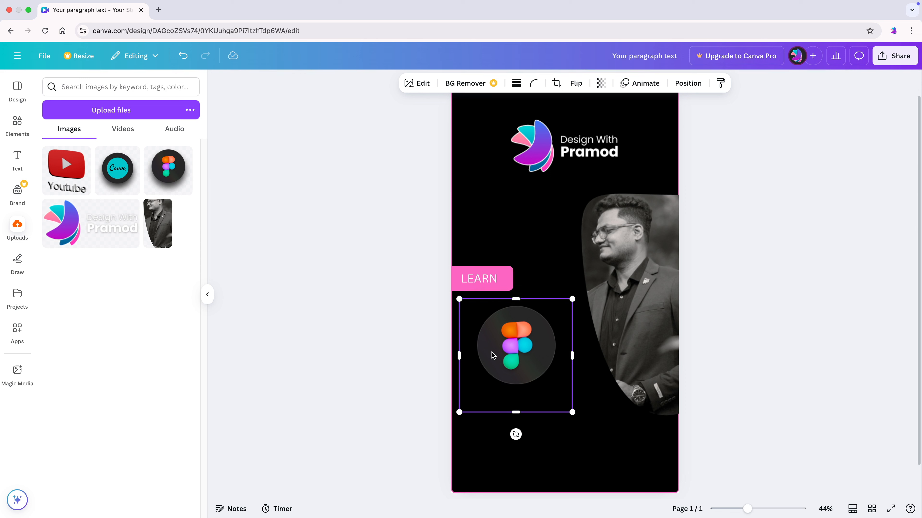
{"action": "left_click_drag", "start_coordinate": [516, 435], "coordinate": [519, 409]}
{"action": "left_click_drag", "start_coordinate": [518, 343], "coordinate": [494, 320]}
{"action": "left_click", "coordinate": [399, 328]}
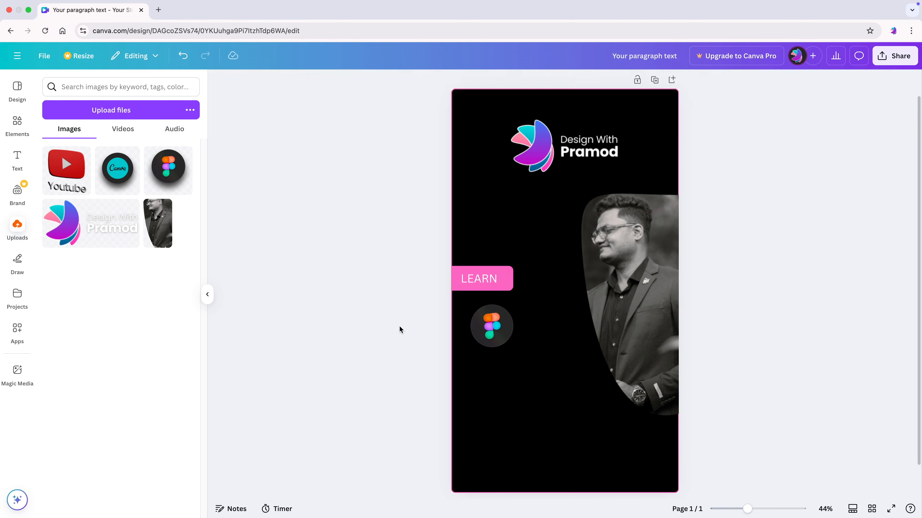
{"action": "left_click", "coordinate": [494, 318]}
{"action": "left_click_drag", "start_coordinate": [497, 348], "coordinate": [498, 348]}
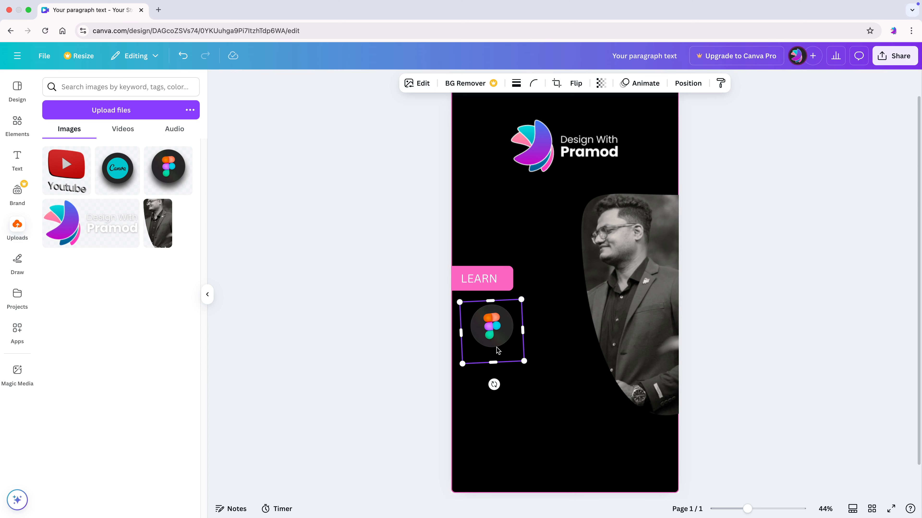
{"action": "left_click", "coordinate": [343, 345]}
- Place the uploaded Canva icon below the Figma icon, shrunk to a similar size and tilted slightly
{"action": "left_click_drag", "start_coordinate": [120, 170], "coordinate": [477, 386]}
{"action": "left_click", "coordinate": [477, 386]}
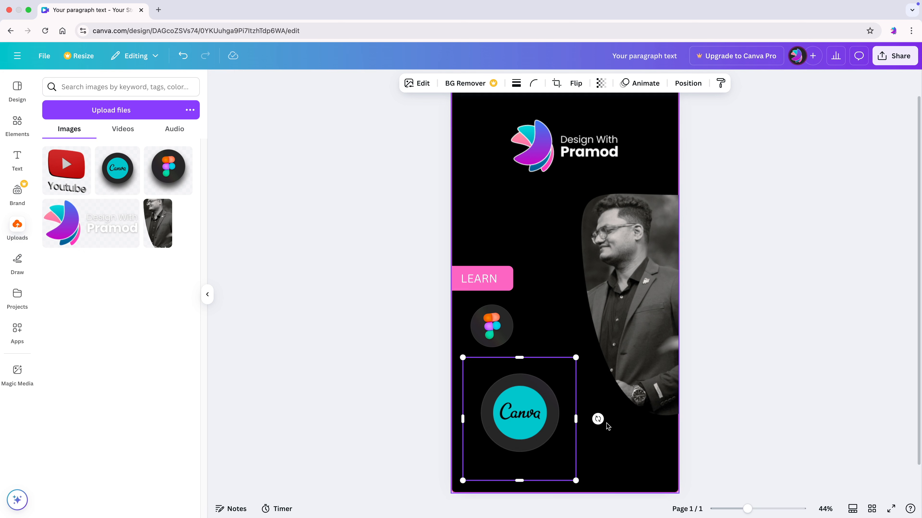
{"action": "left_click_drag", "start_coordinate": [598, 419], "coordinate": [506, 385]}
{"action": "left_click", "coordinate": [425, 314]}
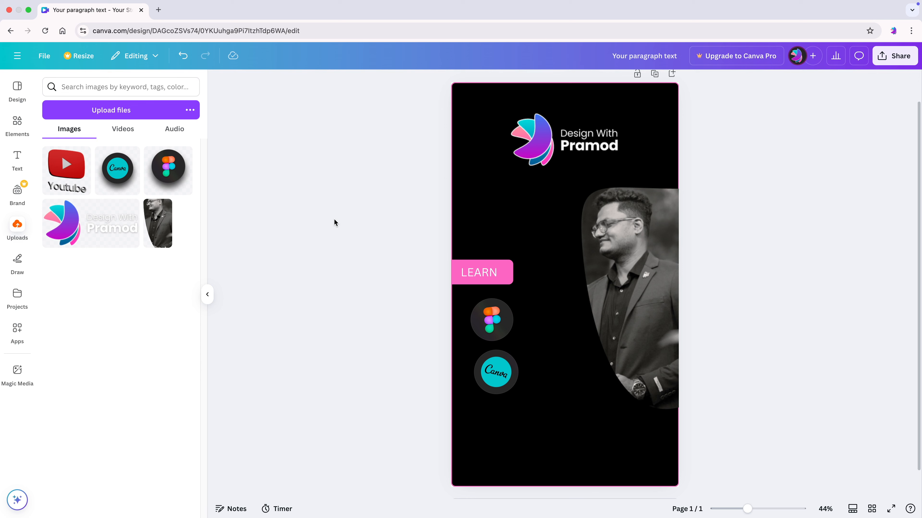
- Add a circle over the lower part of the portrait and tilt it slightly
{"action": "left_click_drag", "start_coordinate": [62, 156], "coordinate": [579, 256]}
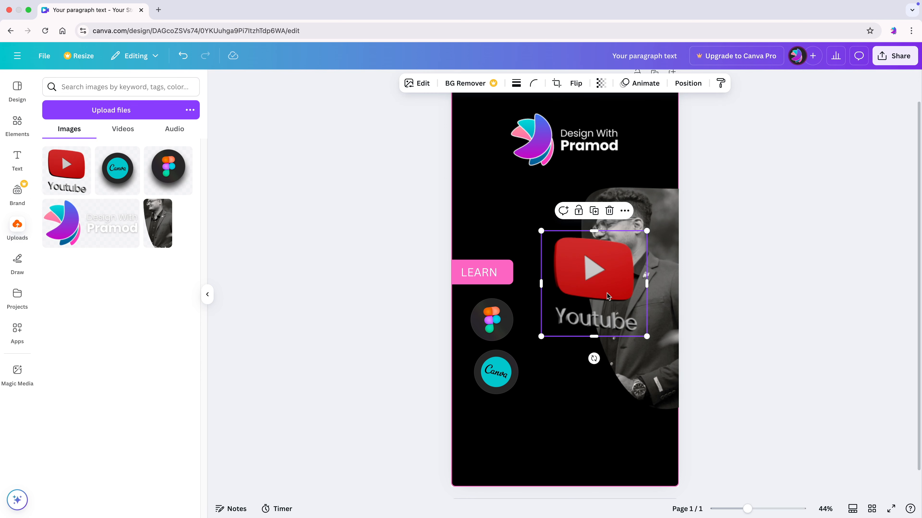
{"action": "key", "text": "Delete"}
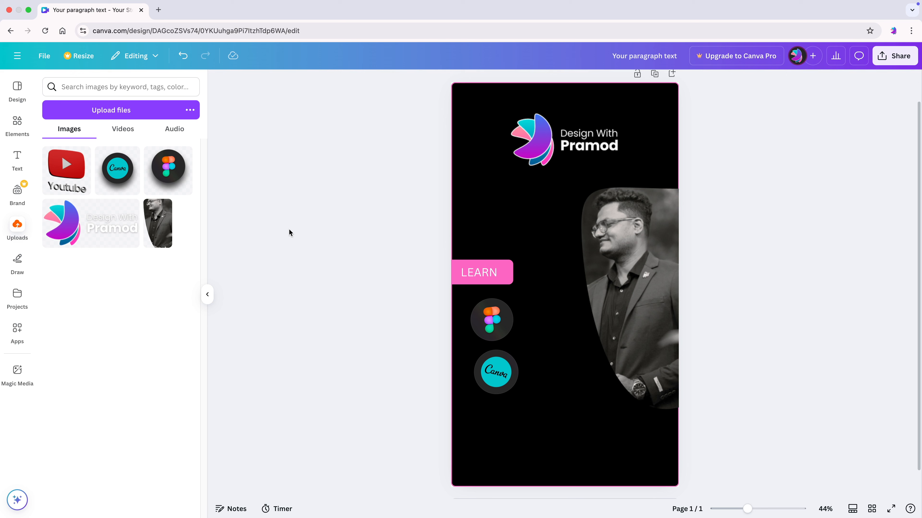
{"action": "left_click", "coordinate": [17, 123]}
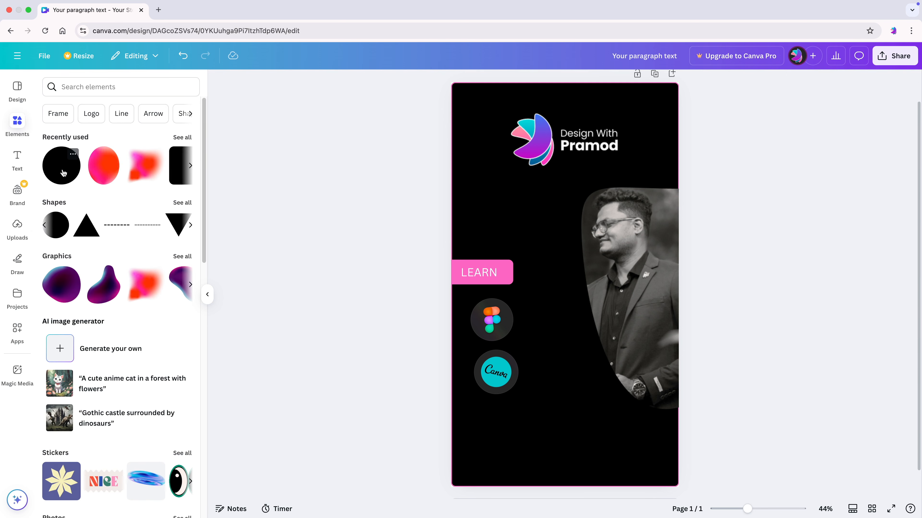
{"action": "left_click_drag", "start_coordinate": [129, 202], "coordinate": [600, 298]}
{"action": "left_click", "coordinate": [372, 296]}
{"action": "mouse_move", "coordinate": [600, 354]}
{"action": "left_mouse_down"}
{"action": "mouse_move", "coordinate": [609, 368]}
{"action": "mouse_move", "coordinate": [597, 370]}
{"action": "left_mouse_up"}
{"action": "left_click_drag", "start_coordinate": [602, 306], "coordinate": [606, 320]}
{"action": "left_click", "coordinate": [358, 296]}
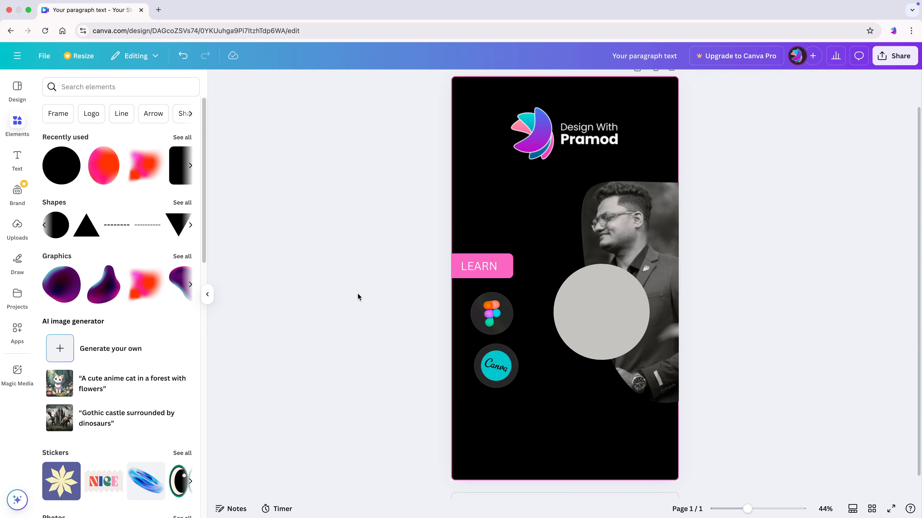
- Set the transparency of the grey circle over the portrait to 38
{"action": "left_click", "coordinate": [597, 297]}
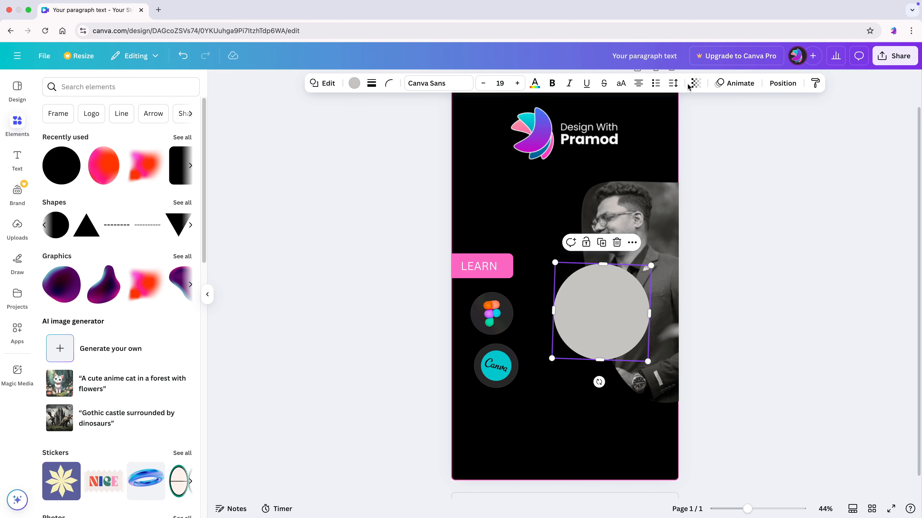
{"action": "left_click", "coordinate": [695, 83]}
{"action": "left_click_drag", "start_coordinate": [718, 125], "coordinate": [674, 125]}
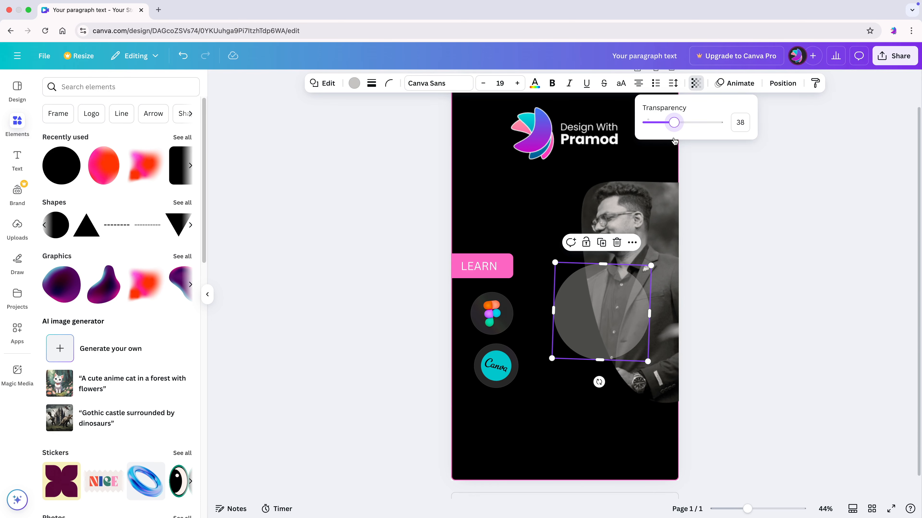
{"action": "left_click", "coordinate": [416, 248]}
{"action": "key", "text": "super+z"}
{"action": "left_click", "coordinate": [401, 222]}
{"action": "left_click", "coordinate": [617, 306]}
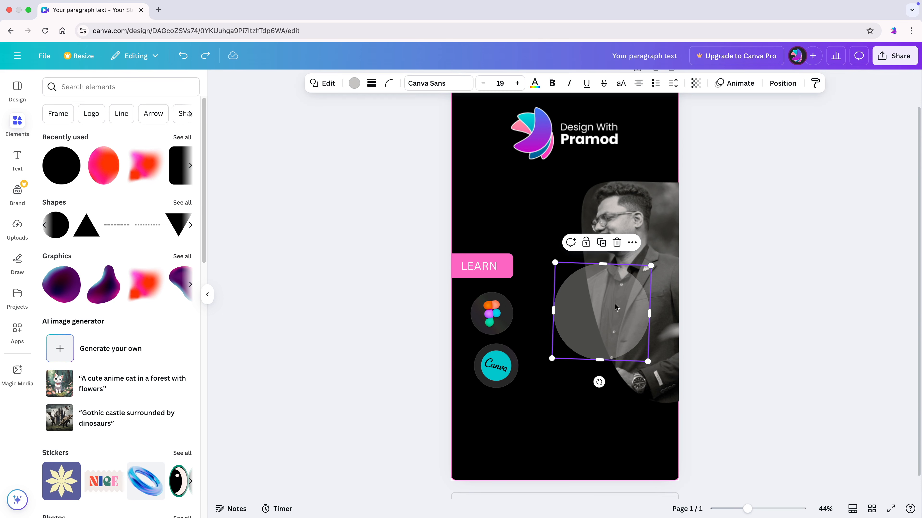
- Give the circle a solid border of weight 4 and colour the border white
{"action": "left_click", "coordinate": [371, 83]}
{"action": "left_click", "coordinate": [345, 112]}
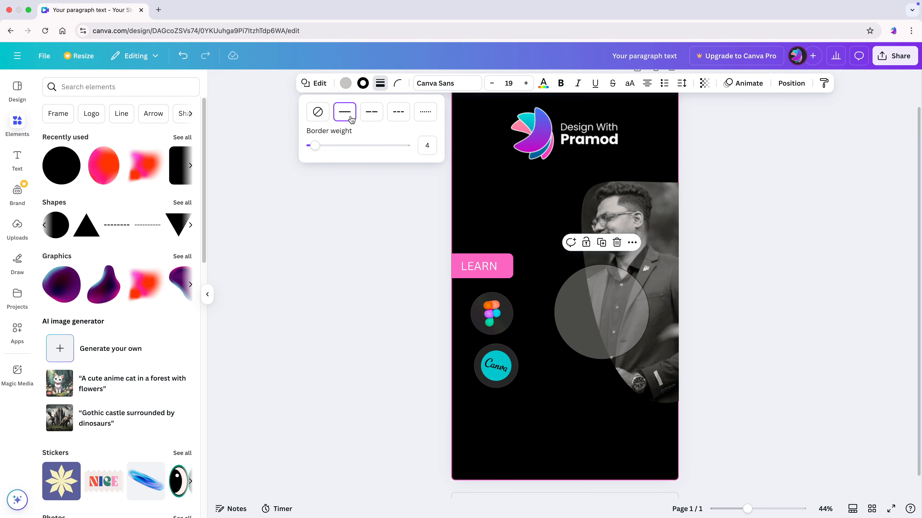
{"action": "key", "text": "Escape"}
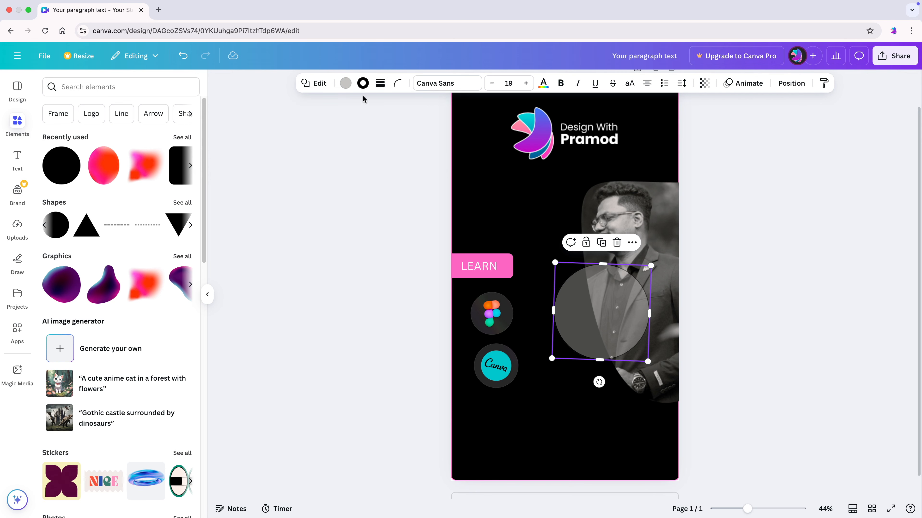
{"action": "left_click", "coordinate": [362, 83]}
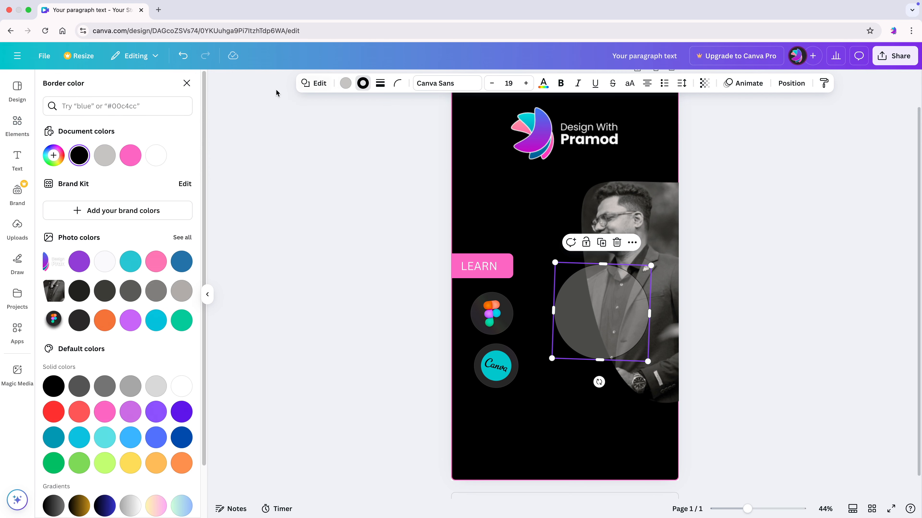
{"action": "left_click", "coordinate": [160, 155]}
{"action": "left_click", "coordinate": [293, 186]}
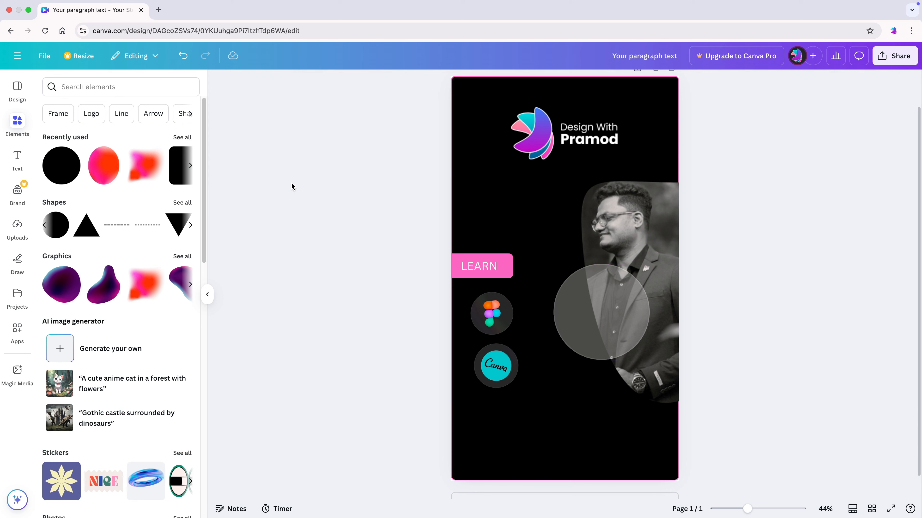
- Make the circle more opaque so the portrait shows only faintly through it
{"action": "left_click", "coordinate": [584, 292]}
{"action": "left_click", "coordinate": [352, 259]}
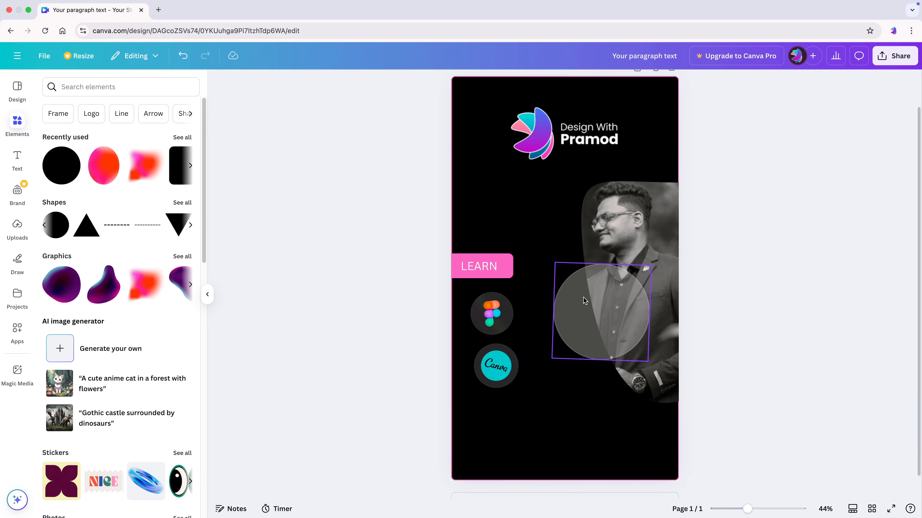
{"action": "left_click", "coordinate": [584, 298]}
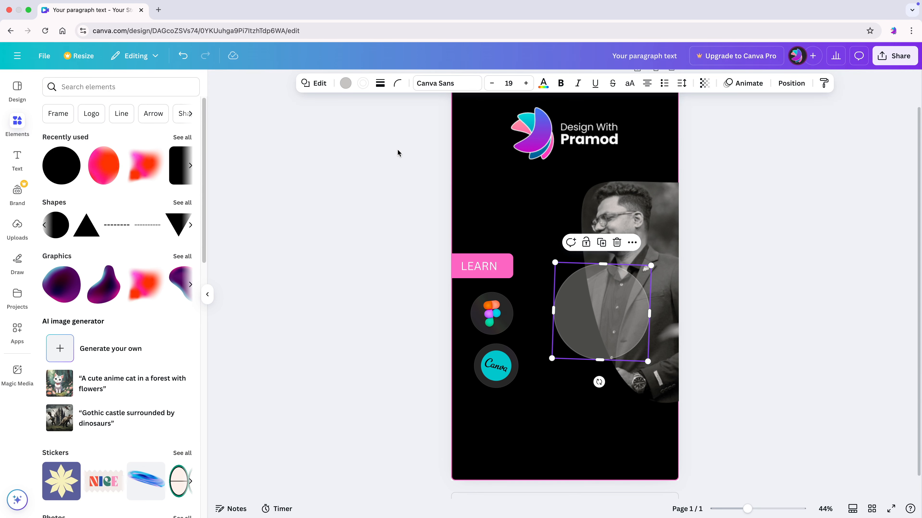
{"action": "left_click", "coordinate": [342, 243]}
{"action": "left_click", "coordinate": [618, 332]}
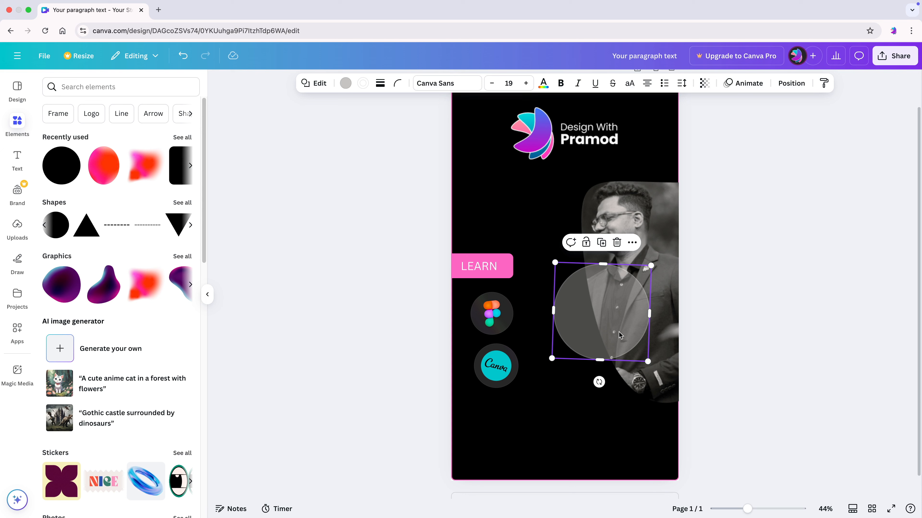
{"action": "left_click", "coordinate": [706, 83]}
{"action": "left_click", "coordinate": [698, 122]}
{"action": "left_click_drag", "start_coordinate": [698, 123], "coordinate": [706, 126]}
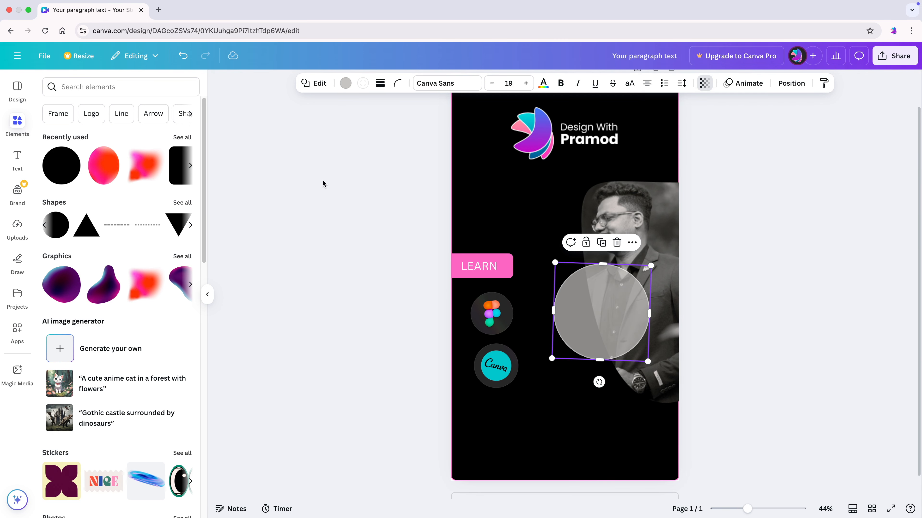
- Place the uploaded YouTube icon in the centre of the circle, shrunk to fit inside it and tilted slightly
{"action": "left_click", "coordinate": [17, 229]}
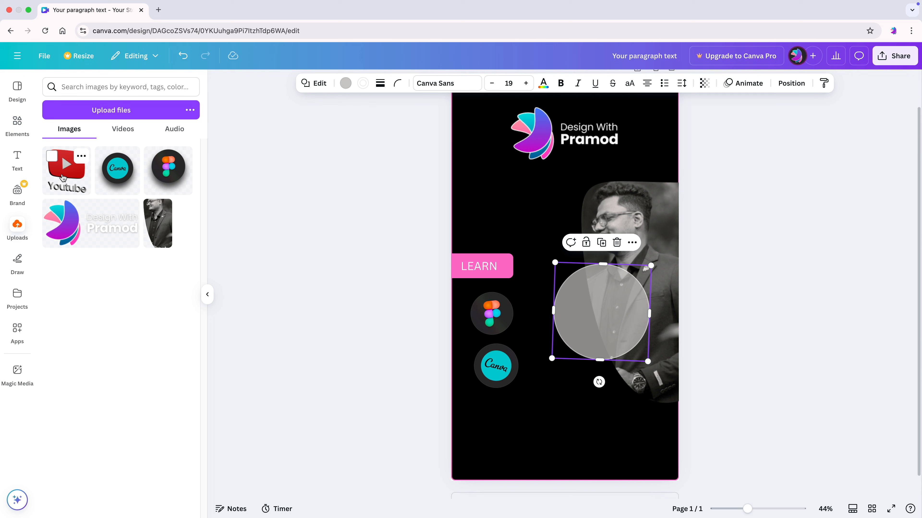
{"action": "left_click_drag", "start_coordinate": [63, 177], "coordinate": [575, 299]}
{"action": "left_click_drag", "start_coordinate": [608, 400], "coordinate": [608, 380]}
{"action": "left_click_drag", "start_coordinate": [608, 380], "coordinate": [609, 377]}
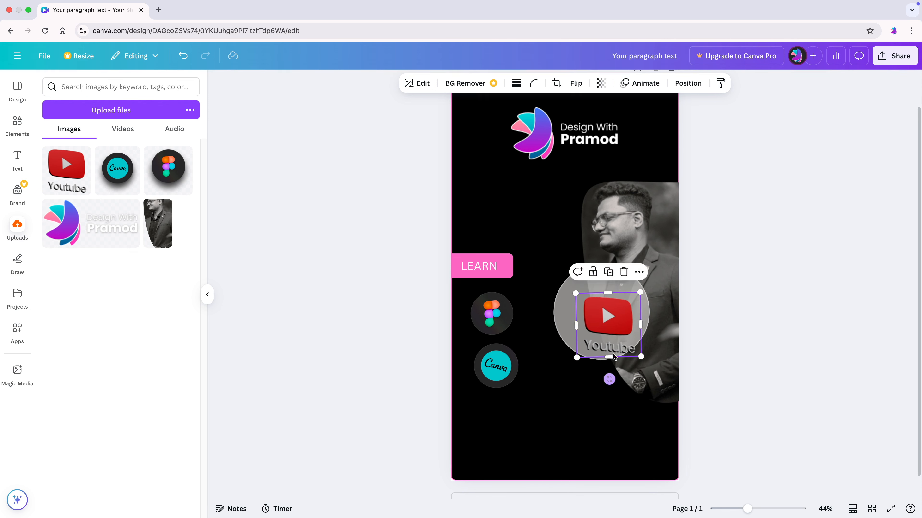
{"action": "left_click_drag", "start_coordinate": [614, 322], "coordinate": [610, 311]}
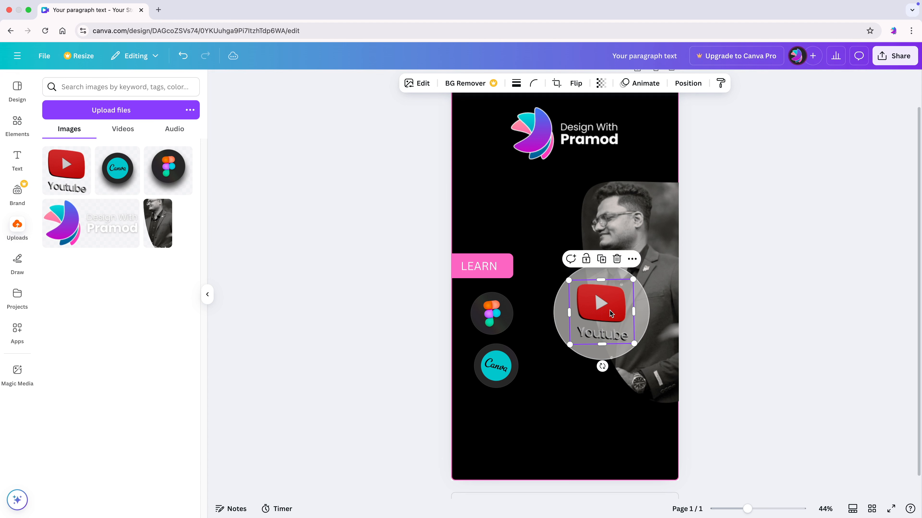
{"action": "scroll", "coordinate": [602, 349], "scroll_direction": "down", "scroll_amount": 1}
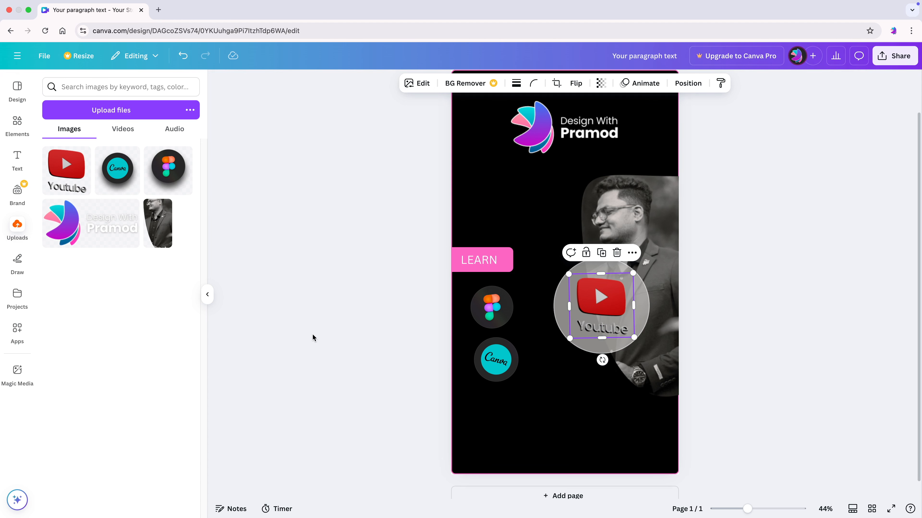
{"action": "left_click", "coordinate": [300, 334]}
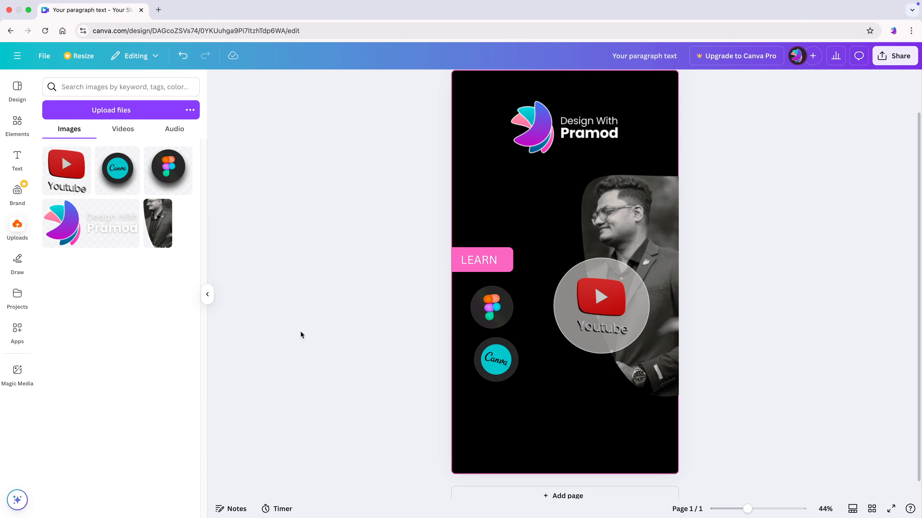
- Add a text box reading "Support Me" in the empty area below the portrait and icons
{"action": "scroll", "coordinate": [300, 332], "scroll_direction": "up", "scroll_amount": 2}
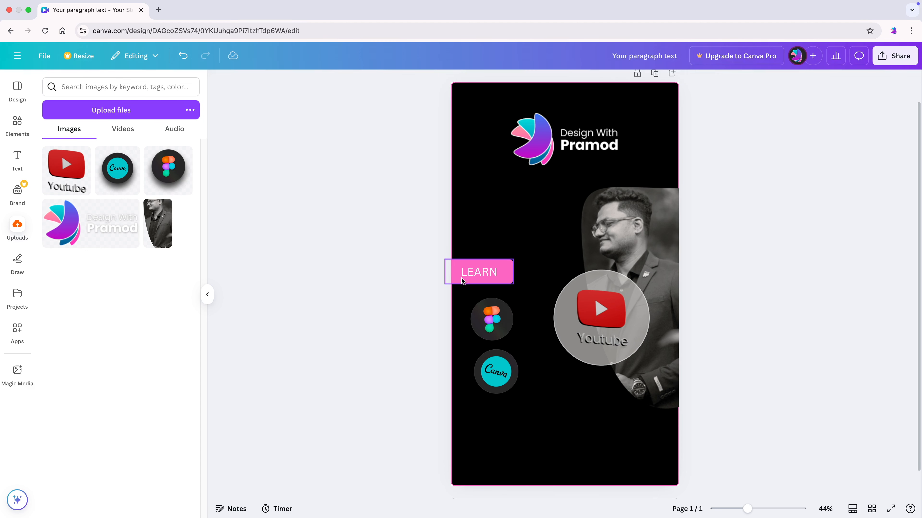
{"action": "scroll", "coordinate": [330, 242], "scroll_direction": "down", "scroll_amount": 1}
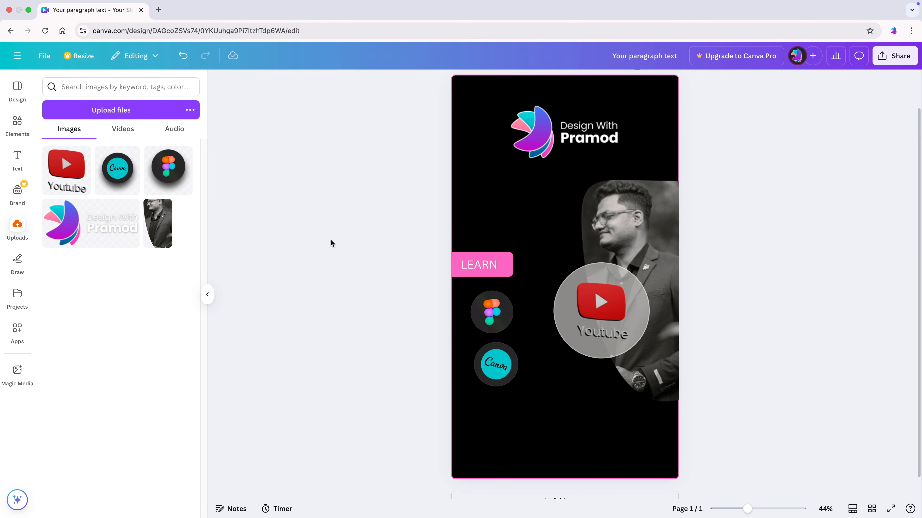
{"action": "key", "text": "t"}
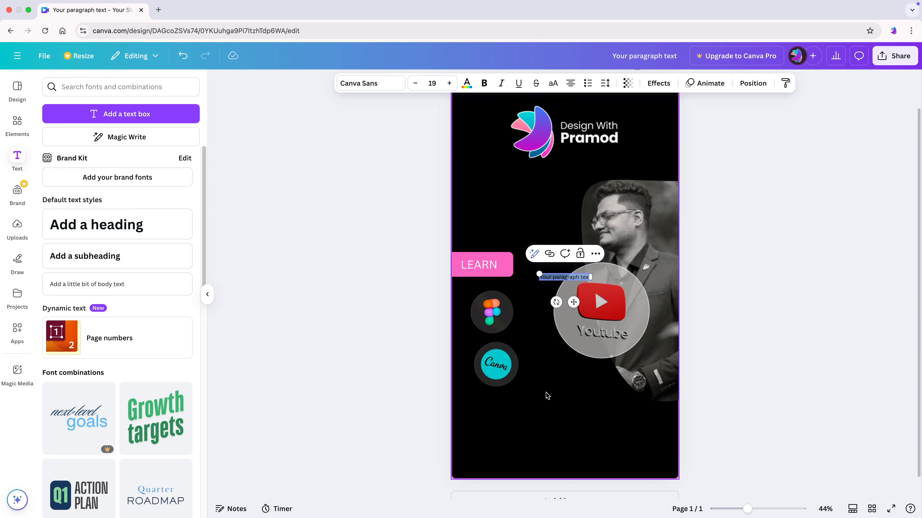
{"action": "key", "text": "BackSpace"}
{"action": "type", "text": "Support Me"}
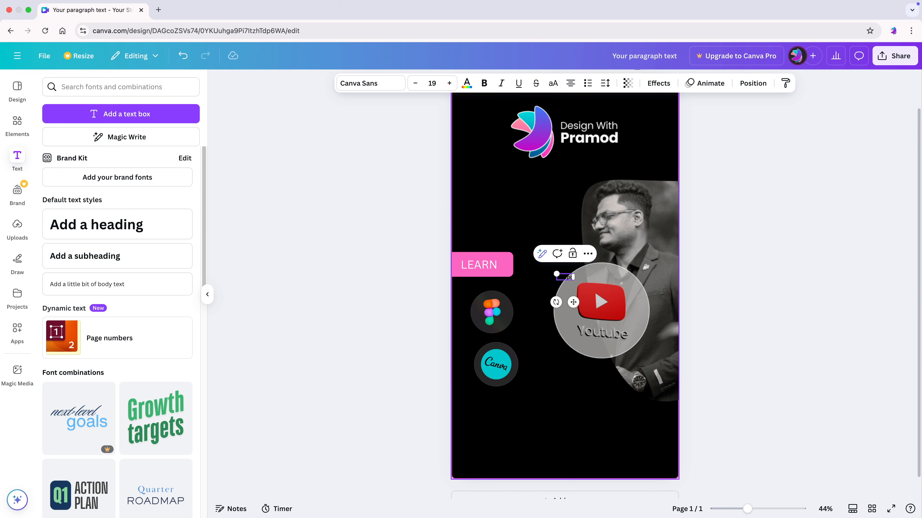
{"action": "left_click", "coordinate": [314, 308]}
{"action": "left_click_drag", "start_coordinate": [565, 277], "coordinate": [549, 404]}
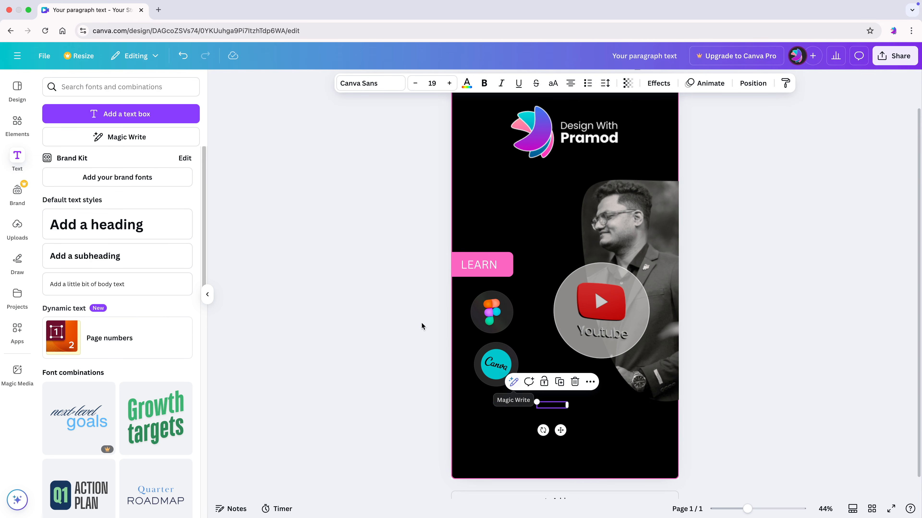
- Colour the Support Me text white and make it bold
{"action": "left_click", "coordinate": [467, 83]}
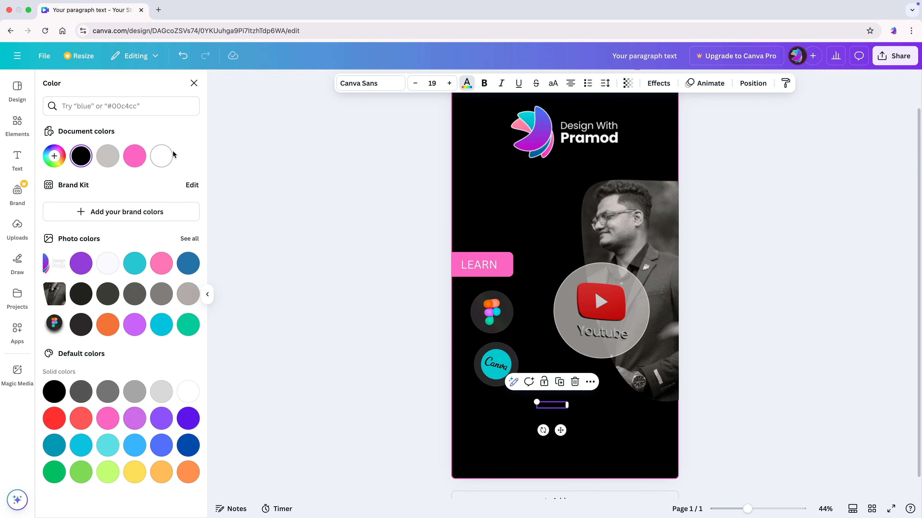
{"action": "left_click", "coordinate": [162, 156]}
{"action": "left_click", "coordinate": [480, 84]}
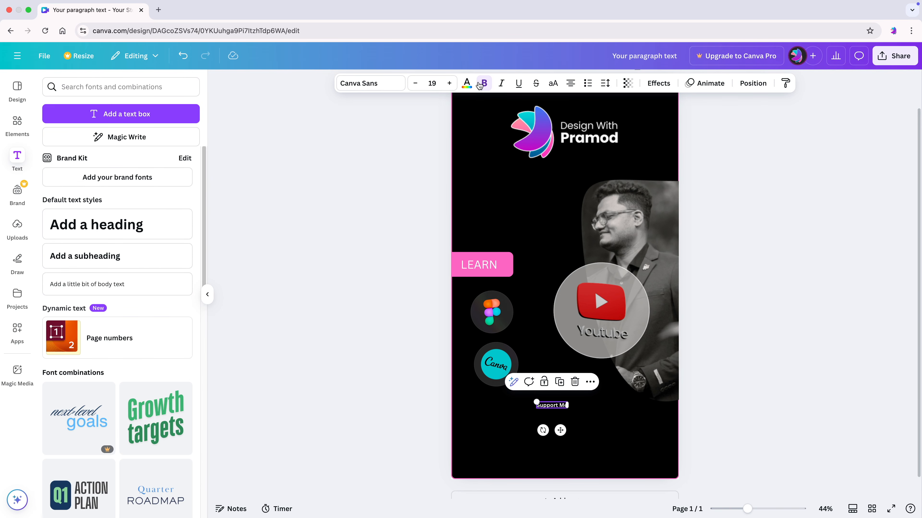
- Enlarge the Support Me text to font size 39 and centre it horizontally below the Canva icon and portrait
{"action": "left_click", "coordinate": [449, 83]}
{"action": "left_click", "coordinate": [450, 83]}
{"action": "left_click", "coordinate": [450, 83]}
{"action": "left_click", "coordinate": [449, 83]}
{"action": "left_click", "coordinate": [449, 83]}
{"action": "left_click", "coordinate": [450, 83]}
{"action": "left_click", "coordinate": [449, 83]}
{"action": "left_click", "coordinate": [449, 83]}
{"action": "left_click", "coordinate": [449, 83]}
{"action": "left_click", "coordinate": [450, 83]}
{"action": "left_click", "coordinate": [449, 83]}
{"action": "left_click", "coordinate": [449, 83]}
{"action": "left_click", "coordinate": [448, 83]}
{"action": "left_click", "coordinate": [448, 83]}
{"action": "left_click", "coordinate": [448, 84]}
{"action": "left_click", "coordinate": [447, 84]}
{"action": "left_click", "coordinate": [447, 83]}
{"action": "left_click", "coordinate": [447, 84]}
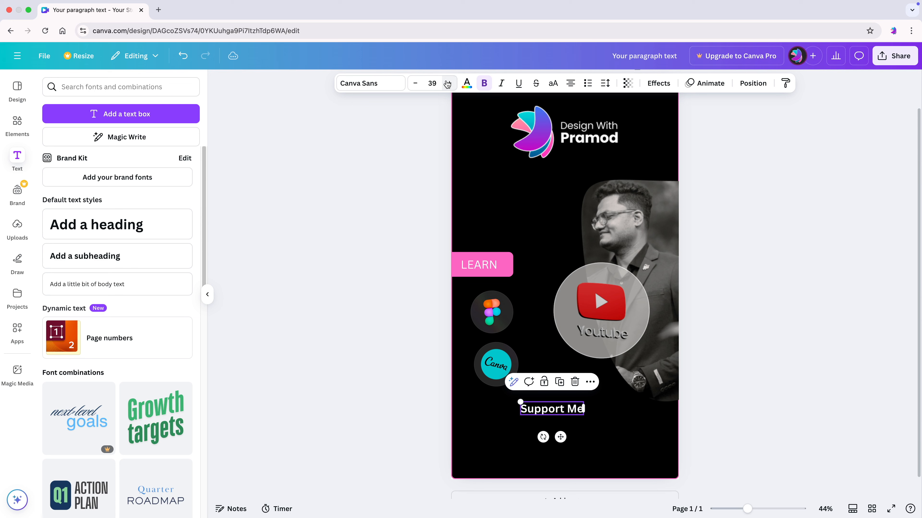
{"action": "left_click", "coordinate": [384, 207]}
{"action": "left_click_drag", "start_coordinate": [547, 411], "coordinate": [565, 381]}
{"action": "left_click", "coordinate": [419, 370]}
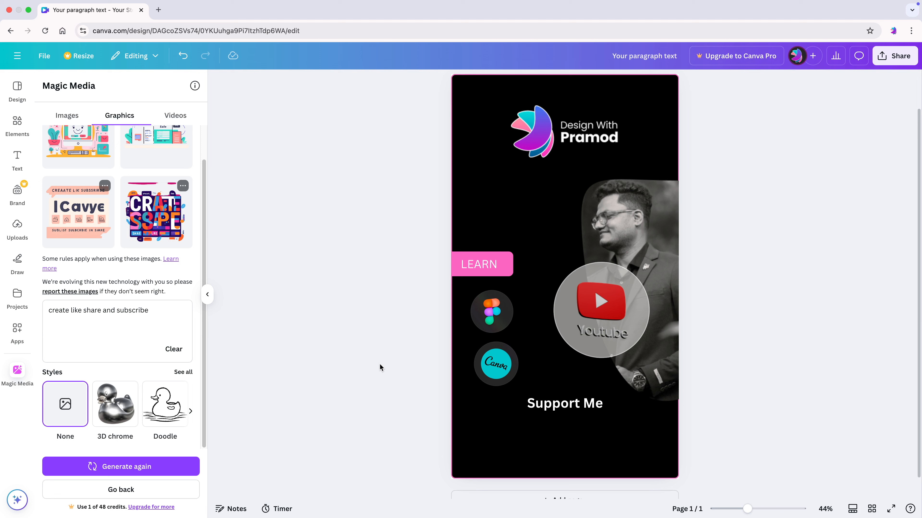
- Add a rounded rectangle below the left end of the Support Me text, flattened into a short horizontal bar
{"action": "scroll", "coordinate": [616, 422], "scroll_direction": "down", "scroll_amount": 1}
{"action": "scroll", "coordinate": [380, 292], "scroll_direction": "up", "scroll_amount": 1}
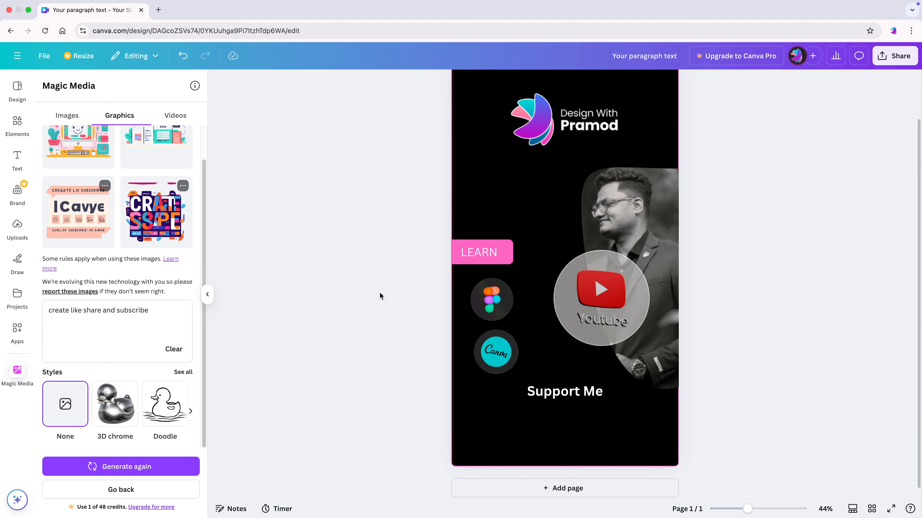
{"action": "left_click", "coordinate": [22, 135]}
{"action": "left_click", "coordinate": [178, 170]}
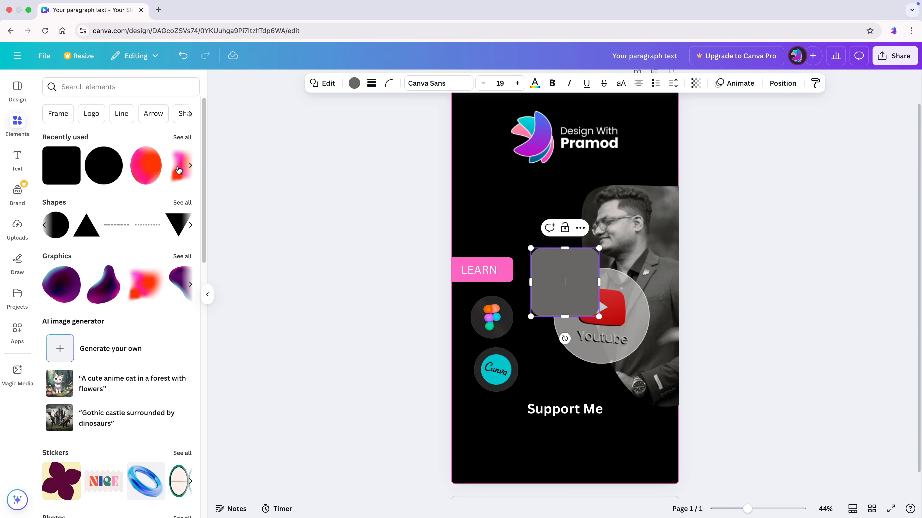
{"action": "left_click", "coordinate": [179, 170]}
{"action": "left_click_drag", "start_coordinate": [577, 272], "coordinate": [518, 450]}
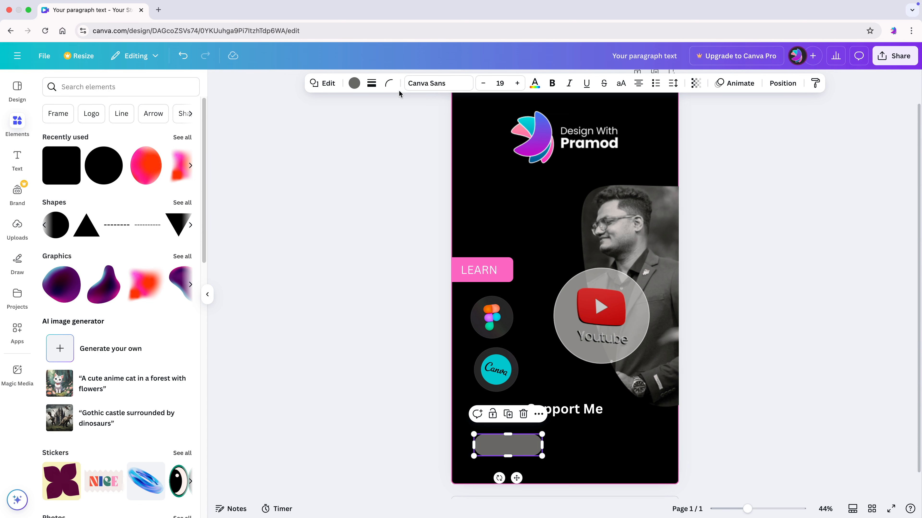
- Set the grey bar's corner rounding to 20 and stretch it rightward across most of the page width
{"action": "left_click", "coordinate": [389, 83]}
{"action": "left_click_drag", "start_coordinate": [391, 124], "coordinate": [356, 129]}
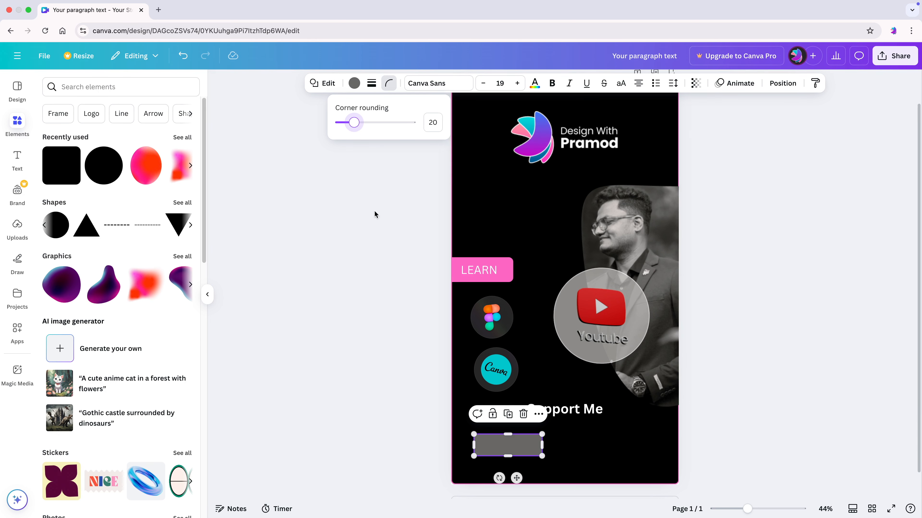
{"action": "left_click", "coordinate": [345, 346]}
{"action": "left_click", "coordinate": [534, 450]}
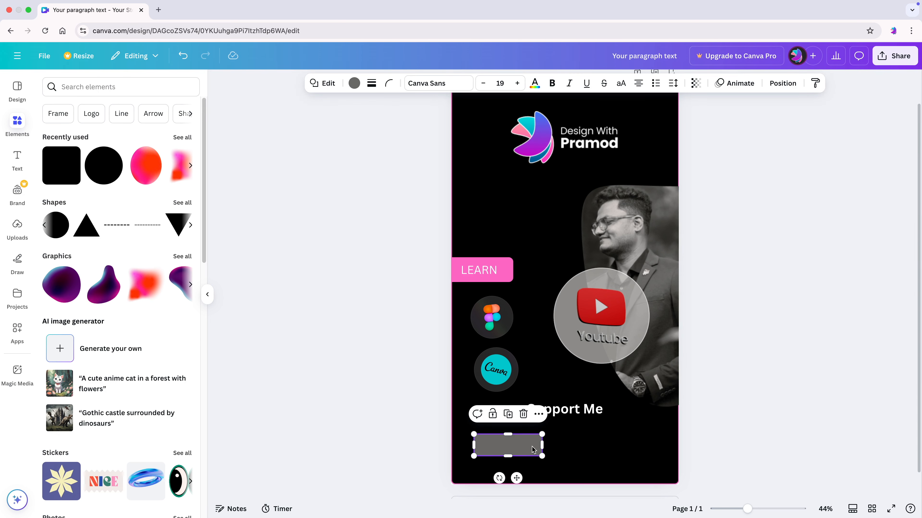
{"action": "left_click_drag", "start_coordinate": [541, 446], "coordinate": [651, 440]}
{"action": "scroll", "coordinate": [519, 432], "scroll_direction": "down", "scroll_amount": 1}
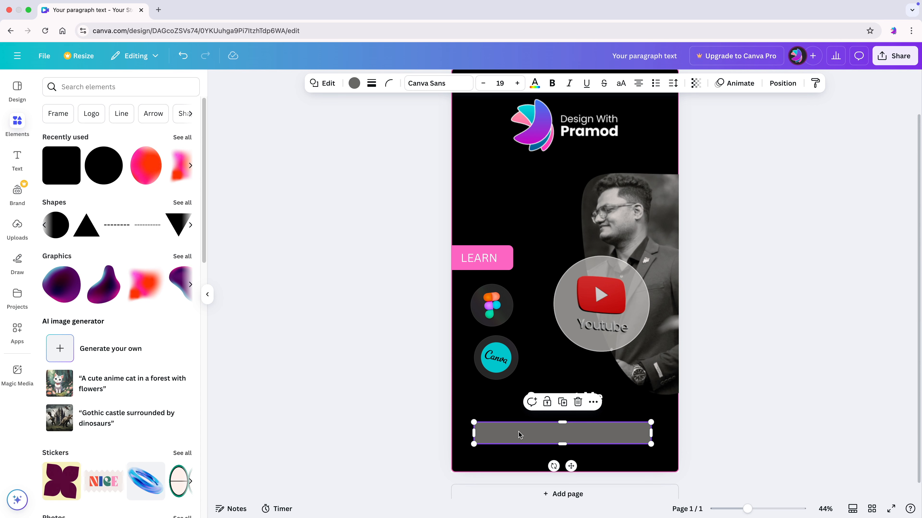
- Set the grey bar's transparency to 70
{"action": "left_click", "coordinate": [369, 344]}
{"action": "left_click", "coordinate": [497, 431]}
{"action": "left_click", "coordinate": [368, 371]}
{"action": "left_click", "coordinate": [496, 434]}
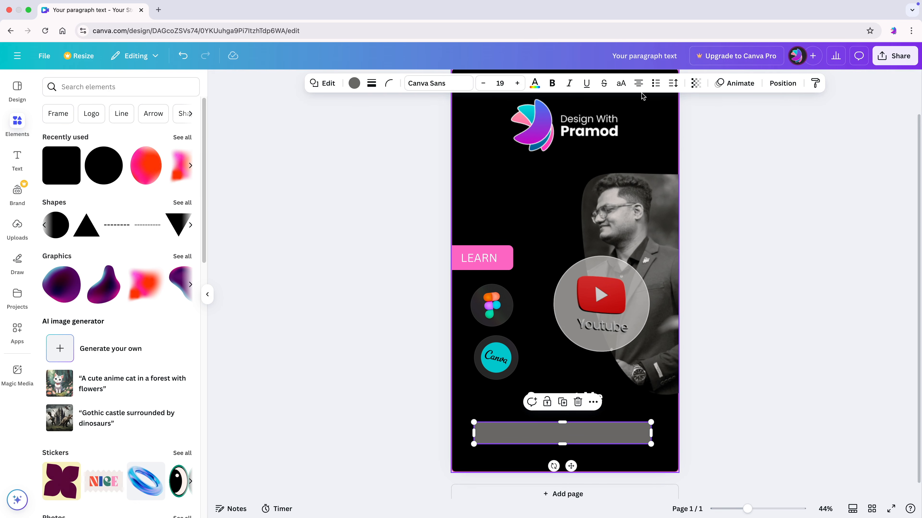
{"action": "left_click", "coordinate": [696, 83]}
{"action": "left_click", "coordinate": [739, 122]}
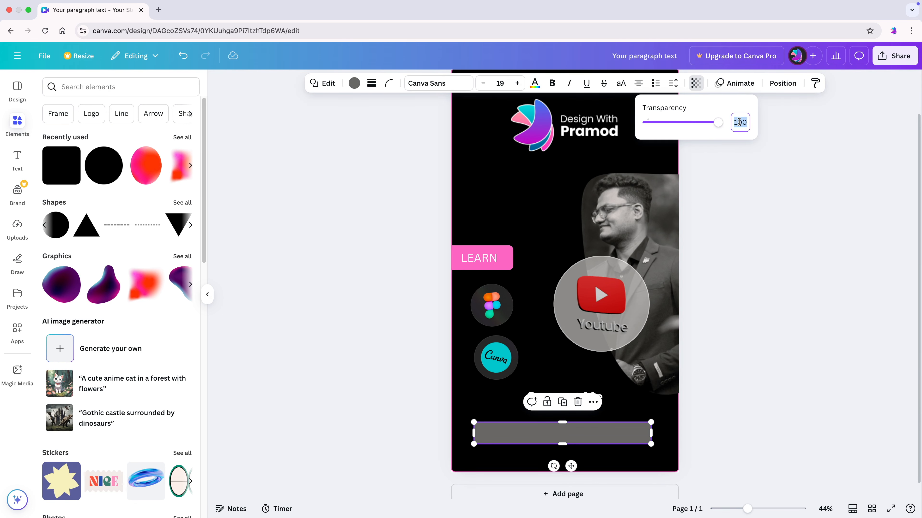
{"action": "type", "text": "70"}
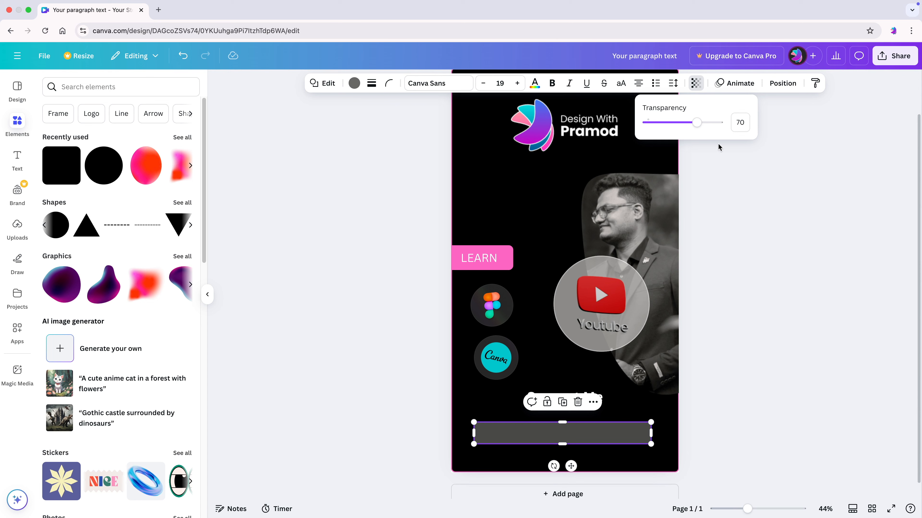
{"action": "key", "text": "Escape"}
{"action": "left_click", "coordinate": [312, 381]}
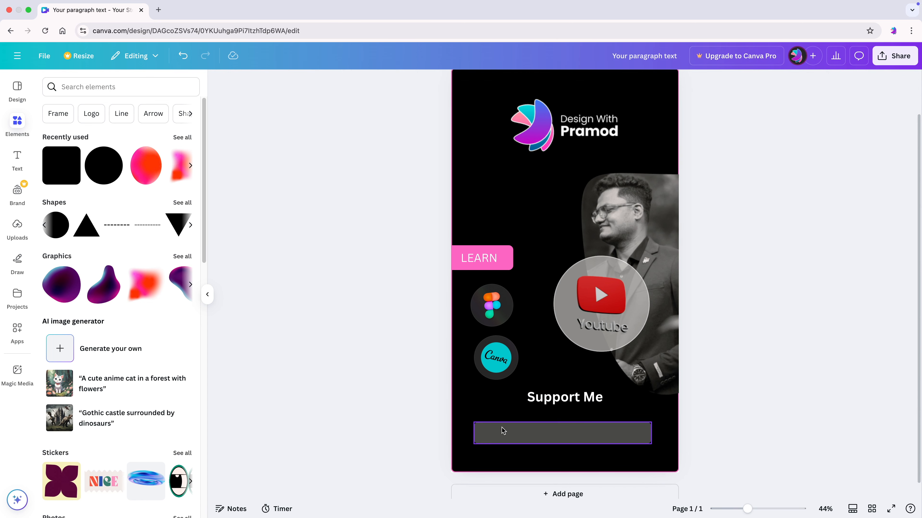
- Give the grey bar a solid off-white border with a weight of 4
{"action": "left_click", "coordinate": [482, 429]}
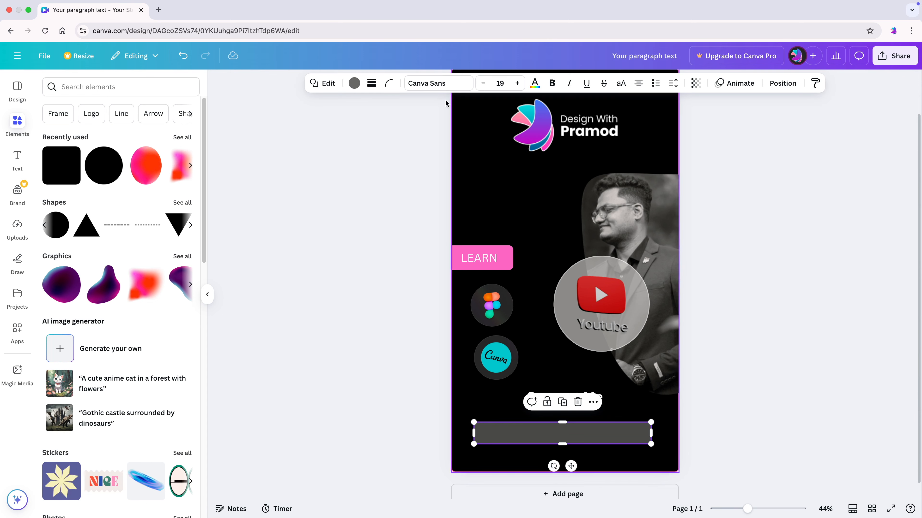
{"action": "left_click", "coordinate": [372, 83]}
{"action": "left_click", "coordinate": [348, 110]}
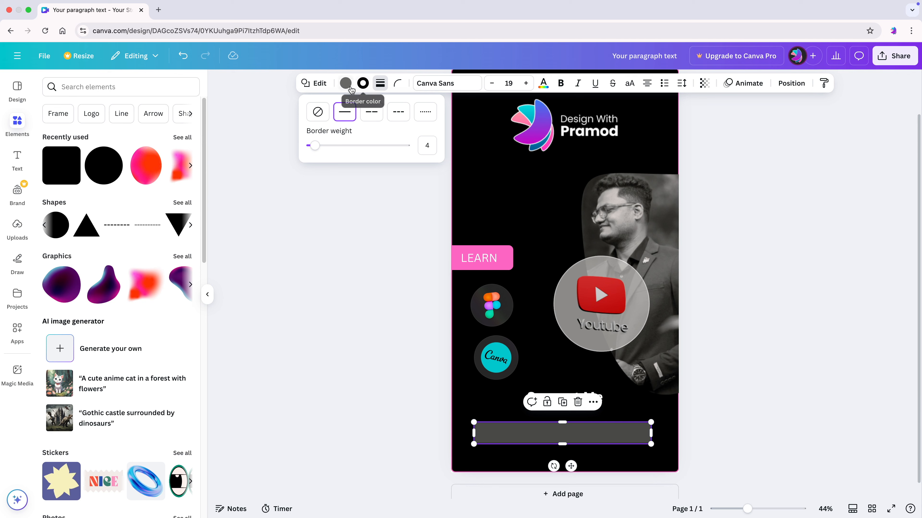
{"action": "left_click", "coordinate": [349, 189]}
{"action": "left_click", "coordinate": [361, 84]}
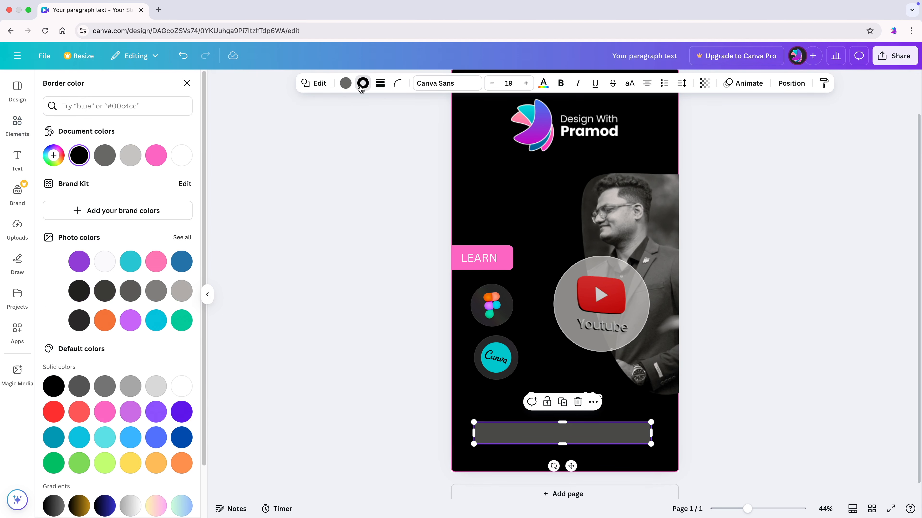
{"action": "left_click", "coordinate": [109, 260]}
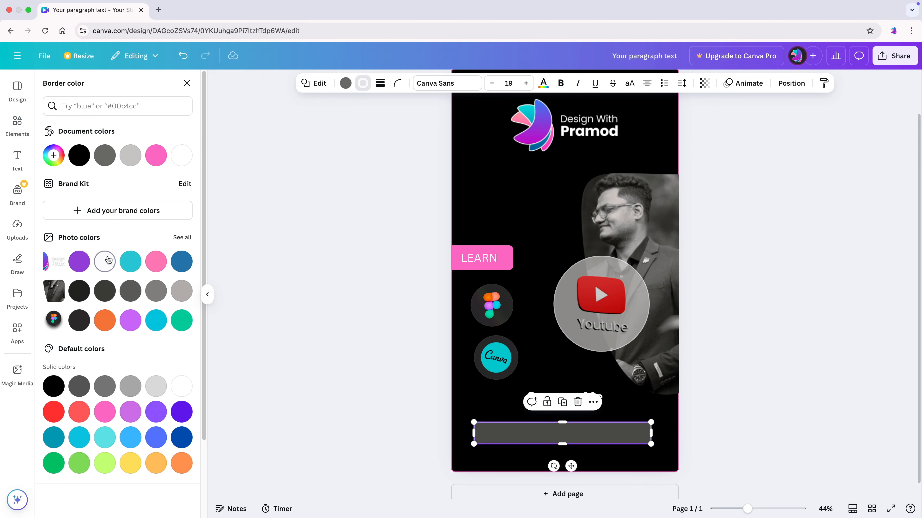
{"action": "left_click", "coordinate": [241, 269]}
- Make the bordered bar slightly taller, extending it upward towards the Support Me text
{"action": "left_click", "coordinate": [478, 425]}
{"action": "left_click", "coordinate": [375, 370]}
{"action": "left_click", "coordinate": [507, 429]}
{"action": "left_click", "coordinate": [353, 351]}
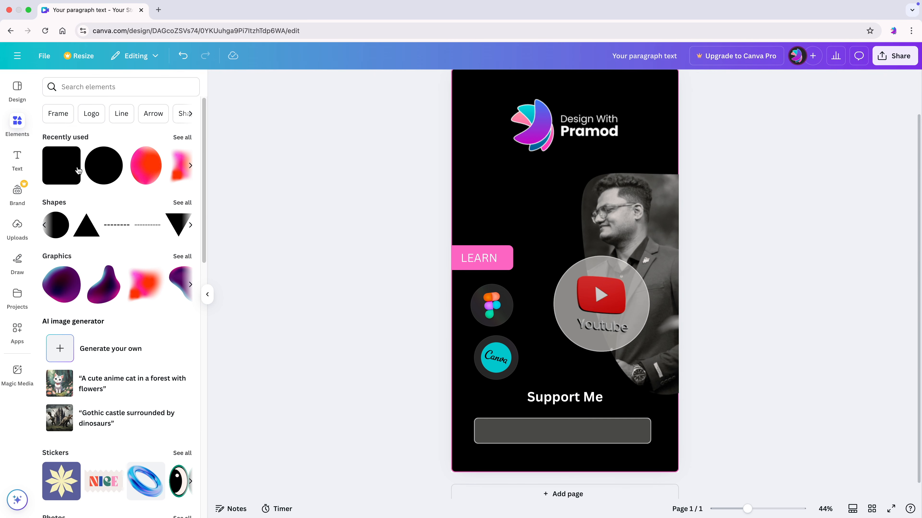
- Add a smaller grey rounded rectangle inside the left part of the bordered bar as a button shape
{"action": "left_click_drag", "start_coordinate": [71, 156], "coordinate": [555, 363]}
{"action": "left_click_drag", "start_coordinate": [554, 327], "coordinate": [532, 430]}
{"action": "left_click", "coordinate": [376, 352]}
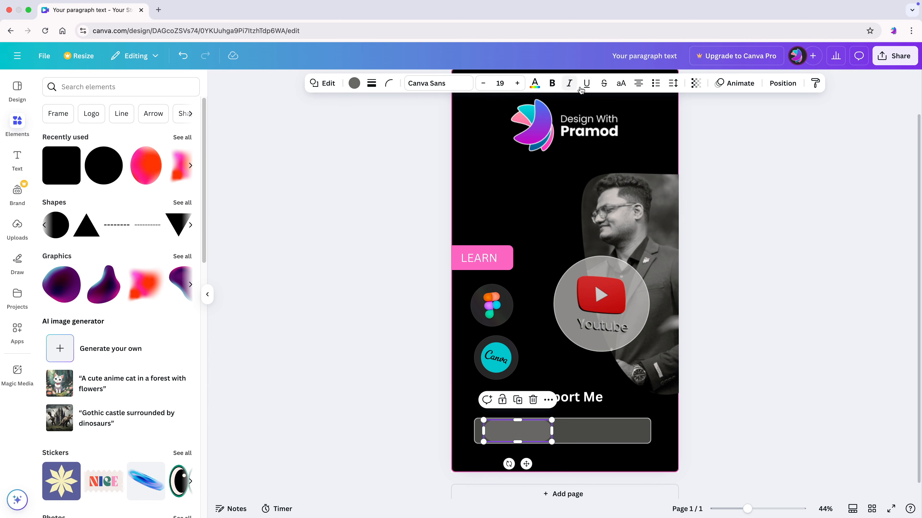
- Adjust the button shape's corner rounding and position it evenly inside the bar's left end
{"action": "left_click", "coordinate": [389, 83]}
{"action": "left_click_drag", "start_coordinate": [373, 123], "coordinate": [361, 128]}
{"action": "left_click", "coordinate": [325, 310]}
{"action": "left_click", "coordinate": [364, 368]}
{"action": "left_click", "coordinate": [517, 428]}
{"action": "left_click_drag", "start_coordinate": [517, 428], "coordinate": [513, 423]}
{"action": "left_click", "coordinate": [250, 155]}
- Fill the button shape with the default solid red
{"action": "left_click", "coordinate": [507, 433]}
{"action": "left_click", "coordinate": [354, 84]}
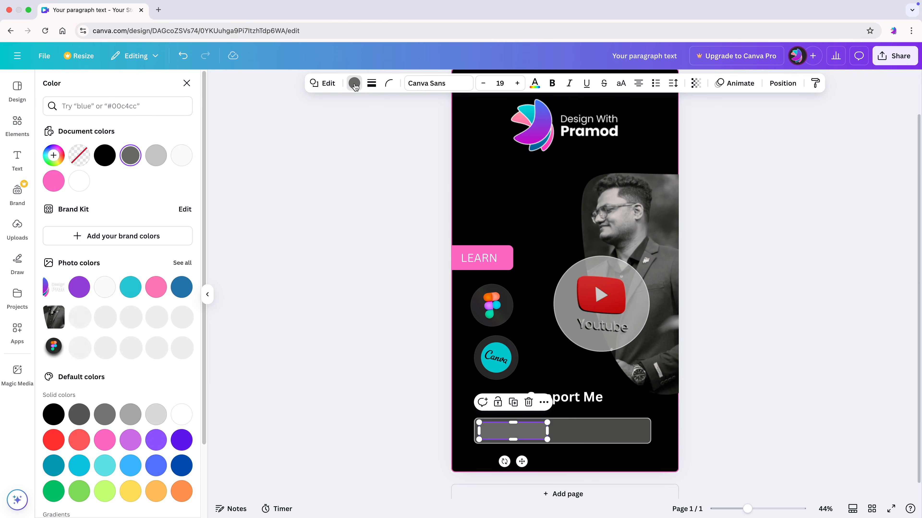
{"action": "left_click", "coordinate": [65, 439]}
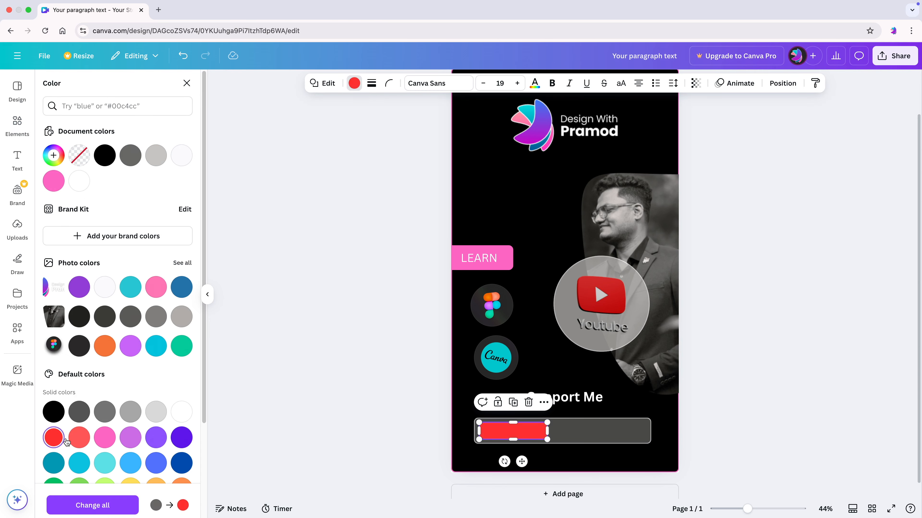
{"action": "left_click", "coordinate": [290, 379]}
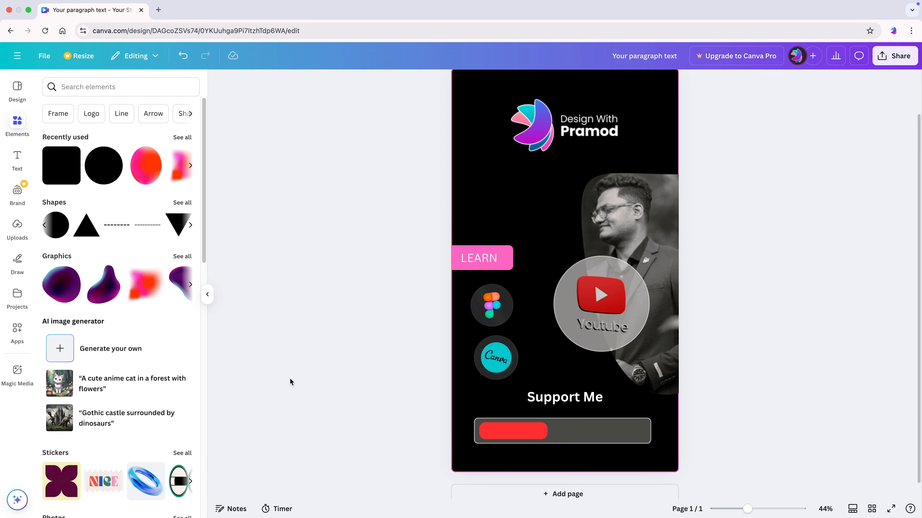
- Add a text box reading Subscribe and place it on the red button
{"action": "key", "text": "t"}
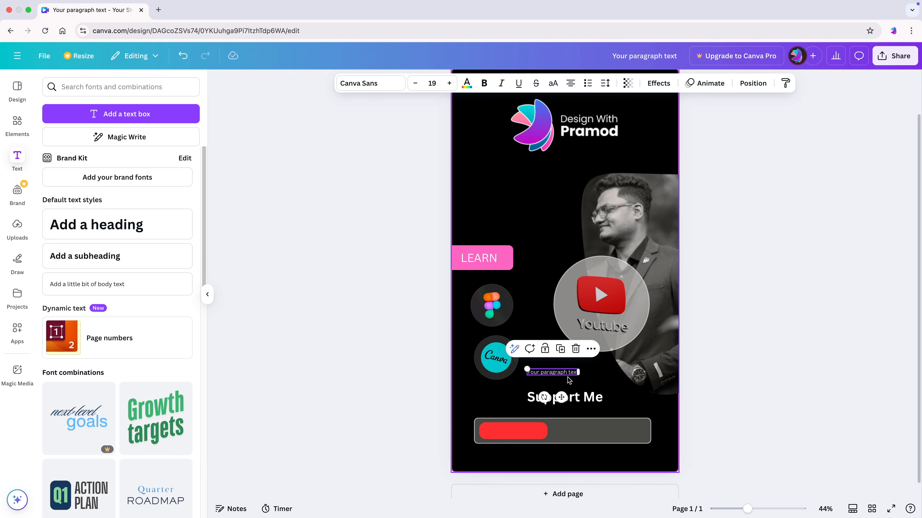
{"action": "double_click", "coordinate": [562, 370]}
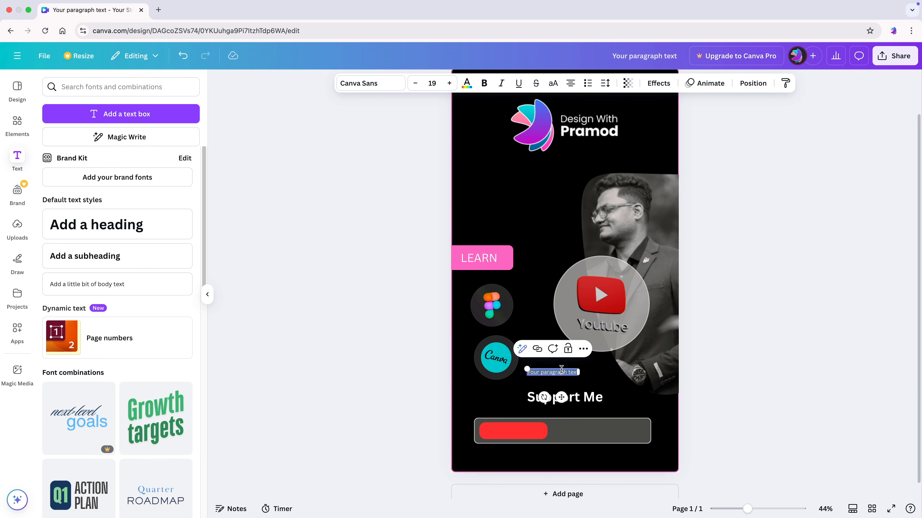
{"action": "type", "text": "Subscribe"}
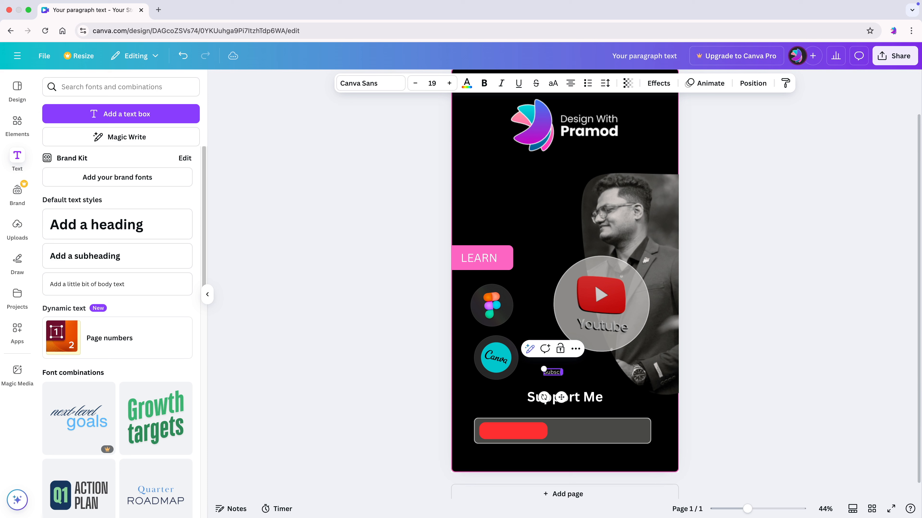
{"action": "left_click", "coordinate": [424, 382]}
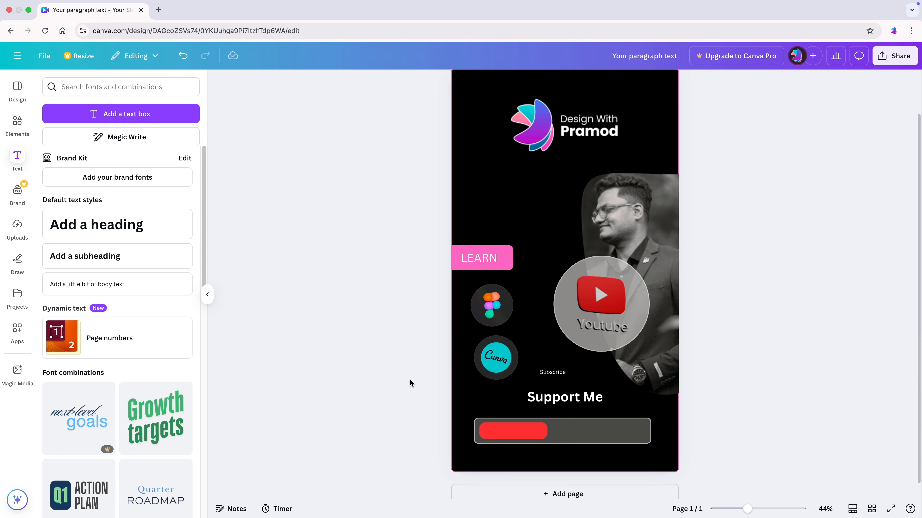
{"action": "left_click_drag", "start_coordinate": [562, 371], "coordinate": [523, 429]}
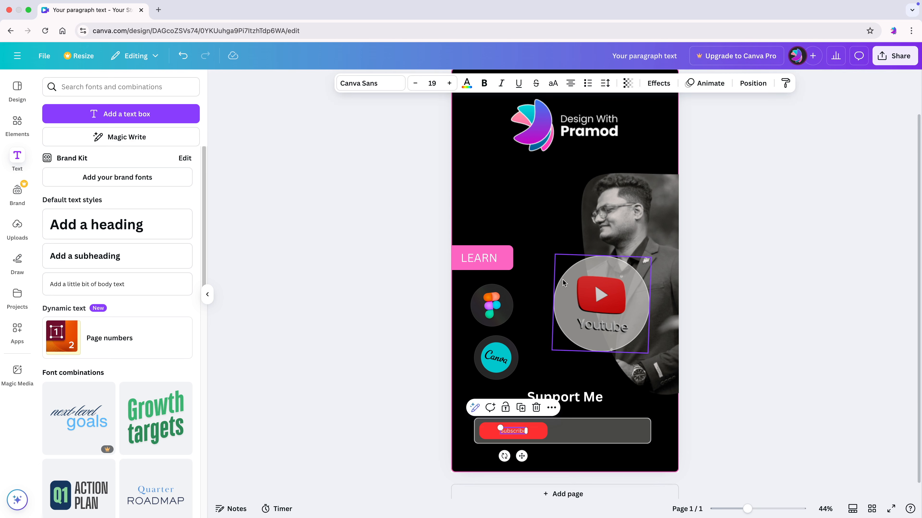
- Enlarge the Subscribe text to font size 30 and nudge it up to centre it on the red button
{"action": "left_click", "coordinate": [572, 90]}
{"action": "left_click", "coordinate": [451, 83]}
{"action": "left_click", "coordinate": [451, 83]}
{"action": "left_click", "coordinate": [451, 84]}
{"action": "left_click", "coordinate": [451, 84]}
{"action": "left_click", "coordinate": [451, 84]}
{"action": "left_click", "coordinate": [451, 83]}
{"action": "left_click", "coordinate": [451, 84]}
{"action": "left_click", "coordinate": [451, 84]}
{"action": "left_click", "coordinate": [451, 83]}
{"action": "left_click", "coordinate": [451, 84]}
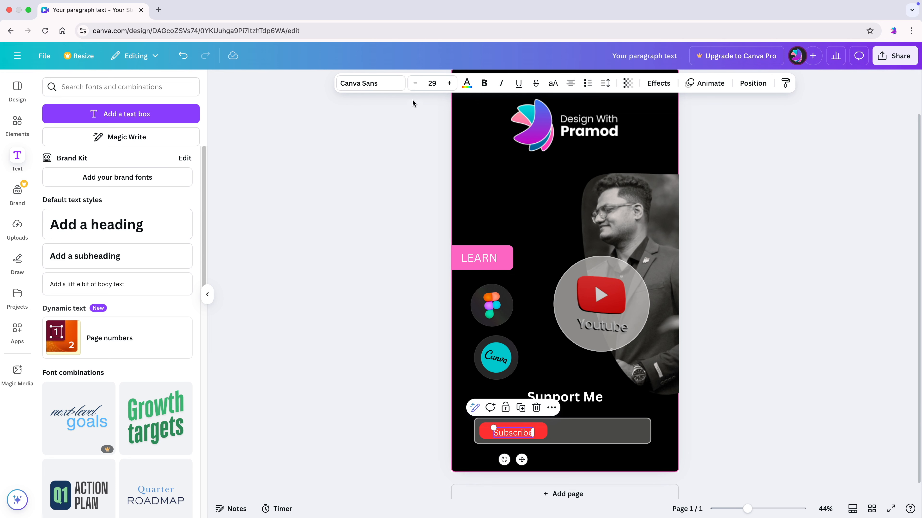
{"action": "left_click", "coordinate": [334, 218]}
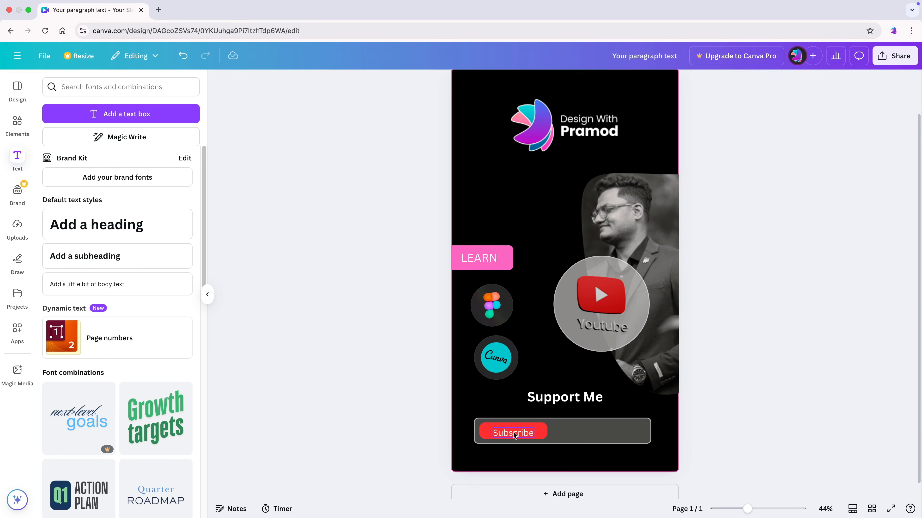
{"action": "left_click", "coordinate": [514, 435]}
{"action": "left_click", "coordinate": [510, 431]}
{"action": "key", "text": "Up"}
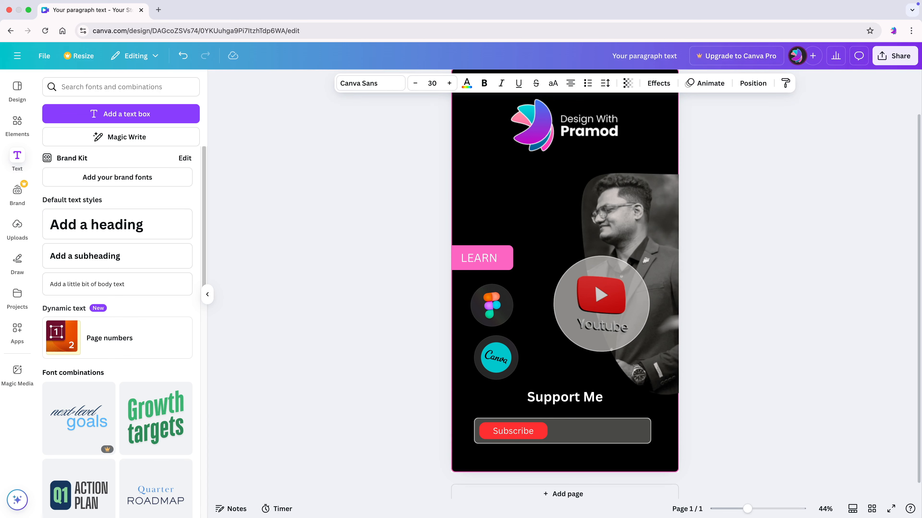
{"action": "left_click", "coordinate": [333, 384]}
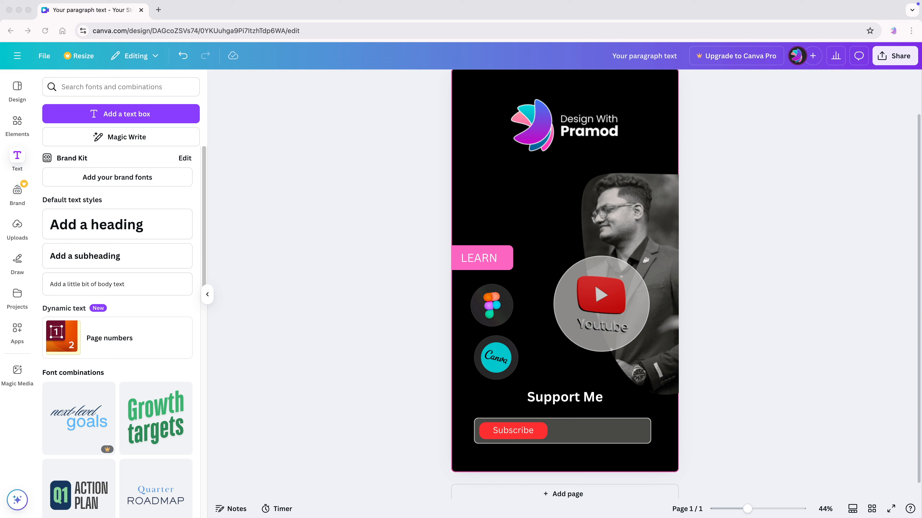
- Copy the red button as a small rounded square beside it, with a copied text label changed to Like right next to it
{"action": "left_click", "coordinate": [543, 429]}
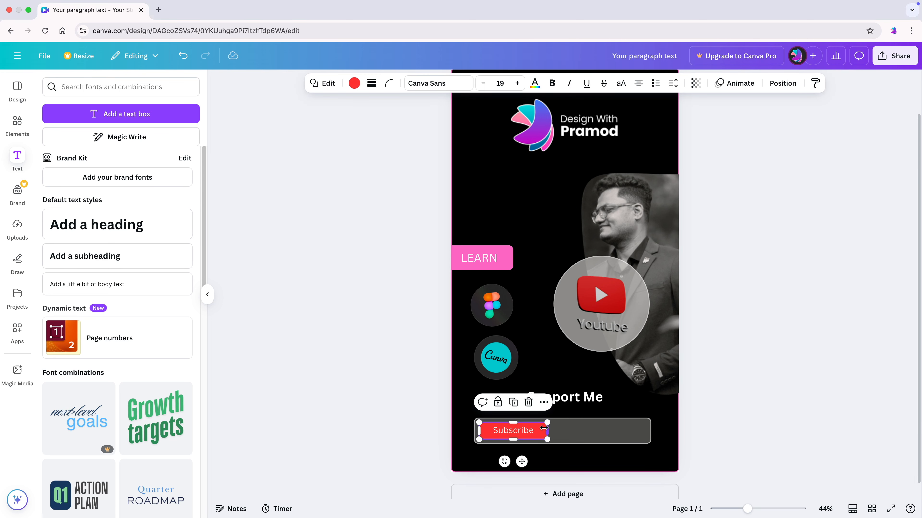
{"action": "left_click_drag", "start_coordinate": [488, 435], "coordinate": [573, 432]}
{"action": "left_click", "coordinate": [525, 432]}
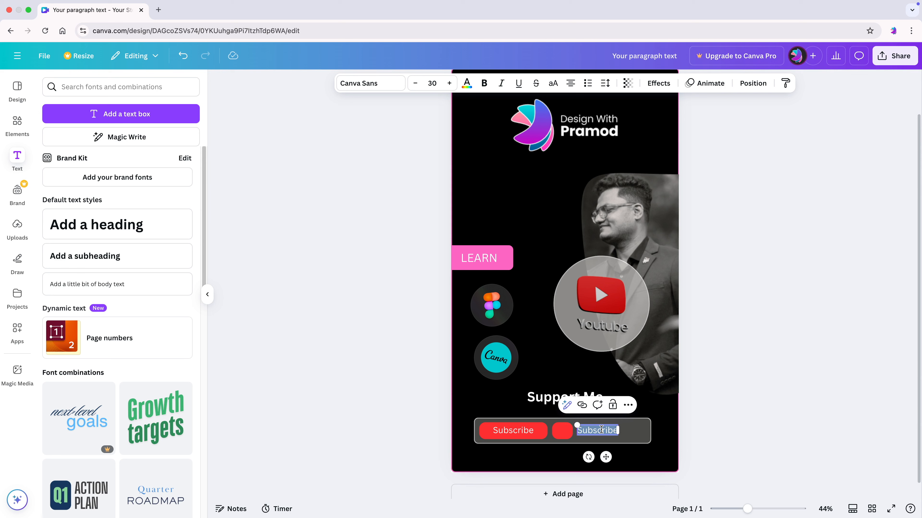
{"action": "type", "text": "Like"}
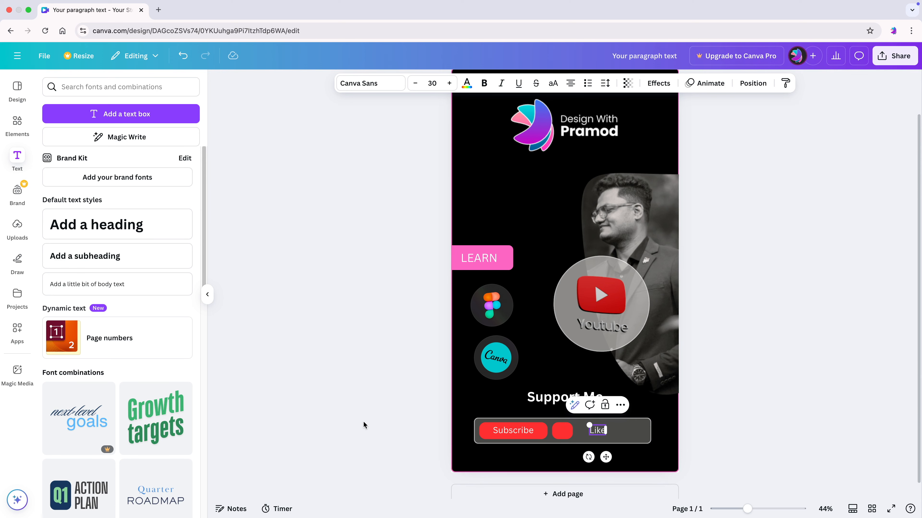
{"action": "left_click", "coordinate": [364, 425]}
{"action": "left_click_drag", "start_coordinate": [599, 432], "coordinate": [584, 435]}
{"action": "left_click", "coordinate": [328, 418]}
- Duplicate the small red square with its Like label and place the copy evenly spaced at the bar's right end
{"action": "left_click", "coordinate": [565, 431]}
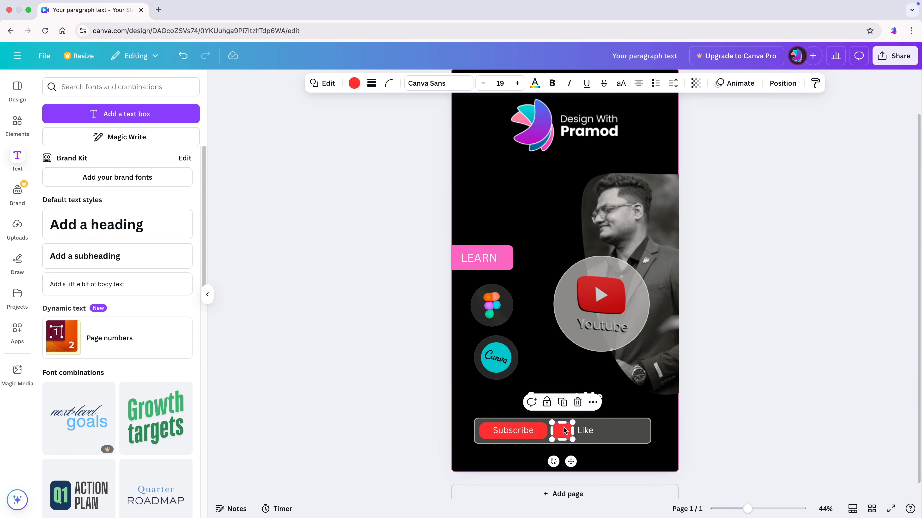
{"action": "left_click", "coordinate": [580, 431], "text": "shift"}
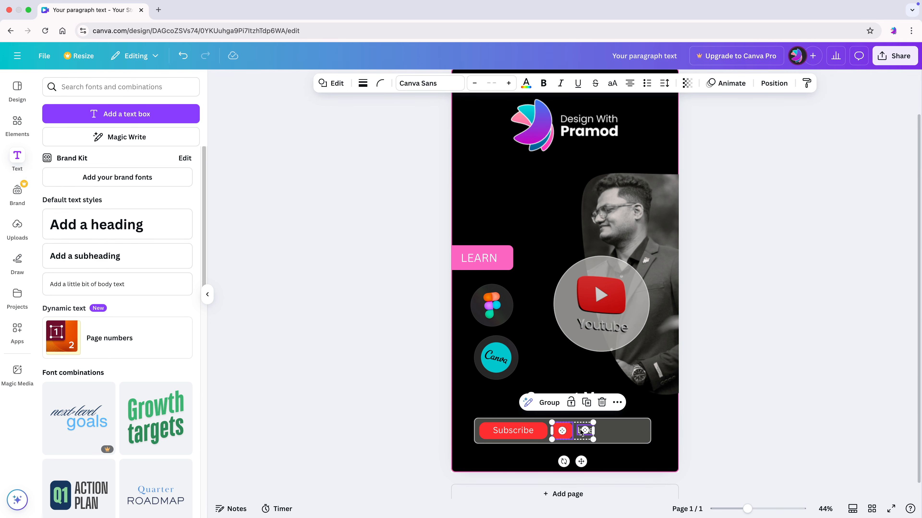
{"action": "key", "text": "ctrl+d"}
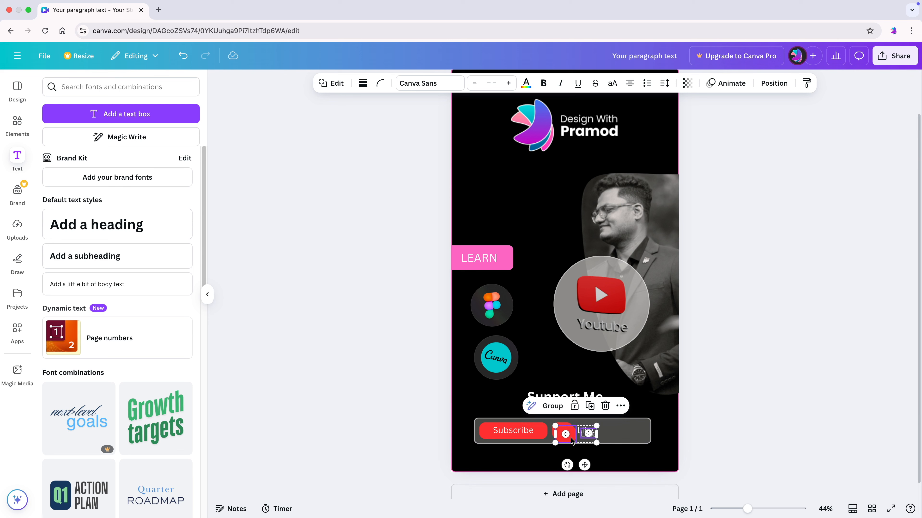
{"action": "left_click_drag", "start_coordinate": [573, 440], "coordinate": [615, 435]}
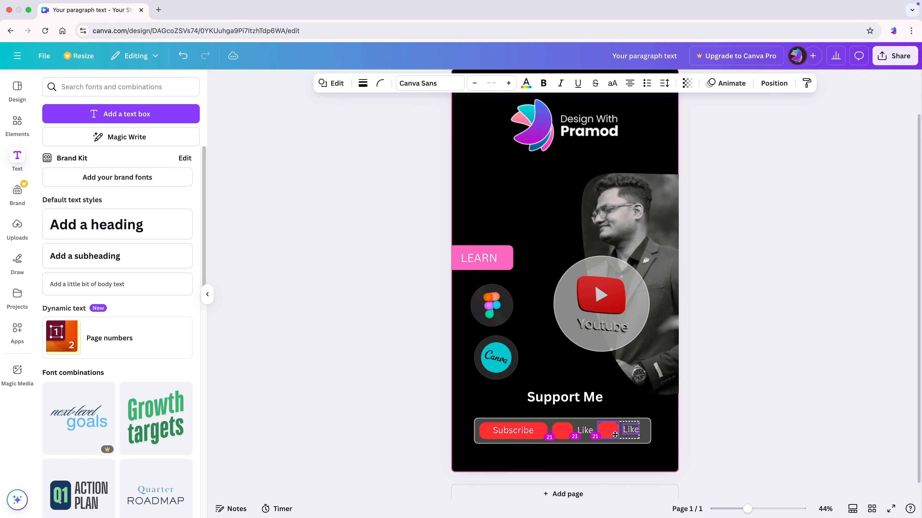
{"action": "left_click", "coordinate": [812, 373]}
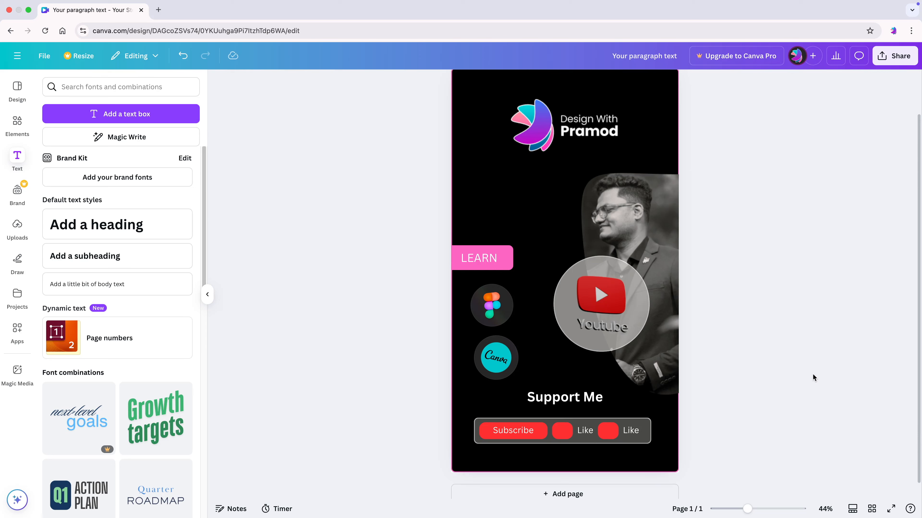
- Change the copied Like label at the bar's right end to Share
{"action": "double_click", "coordinate": [630, 430]}
{"action": "type", "text": "Share"}
{"action": "left_click", "coordinate": [717, 407]}
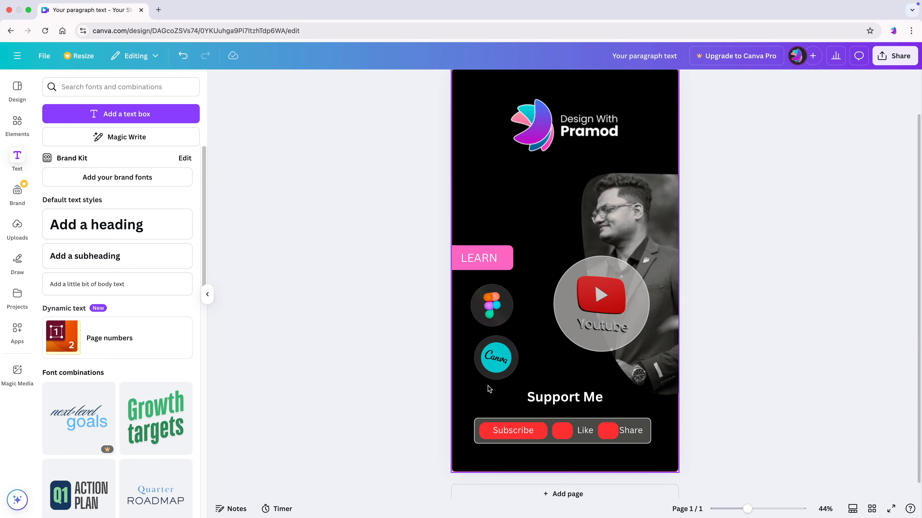
- Search the elements library for "share icon"
{"action": "left_click", "coordinate": [159, 90]}
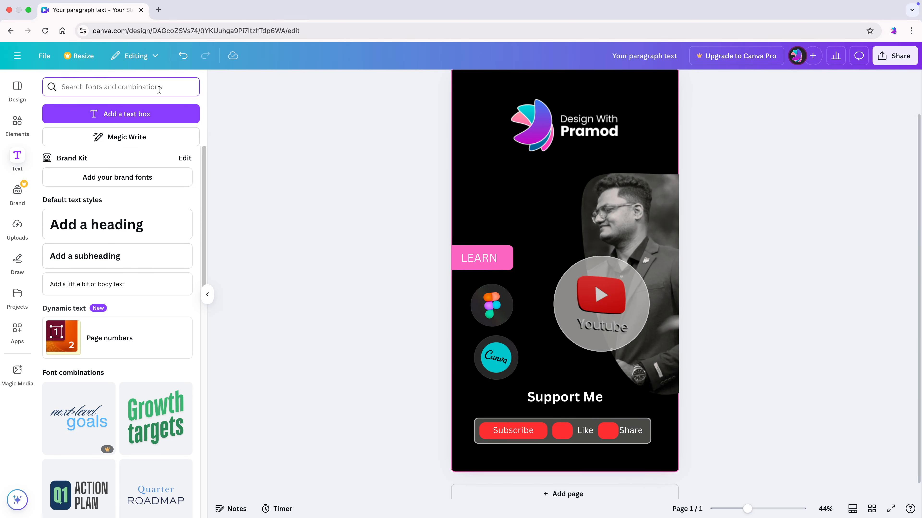
{"action": "left_click", "coordinate": [17, 122]}
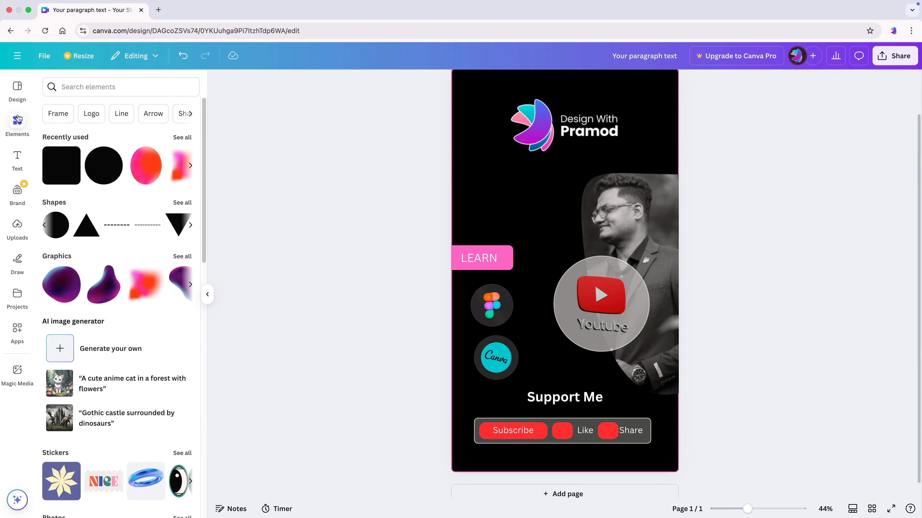
{"action": "left_click", "coordinate": [150, 88]}
{"action": "type", "text": "share icon"}
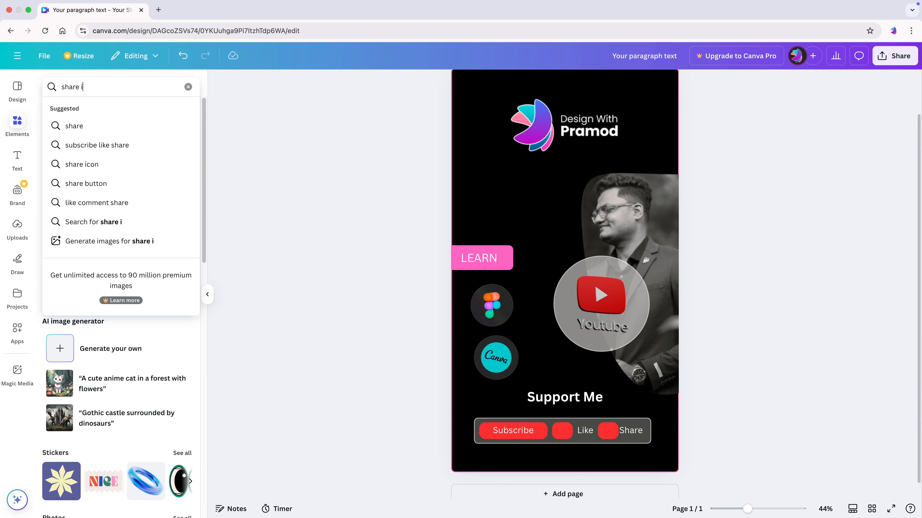
{"action": "key", "text": "Return"}
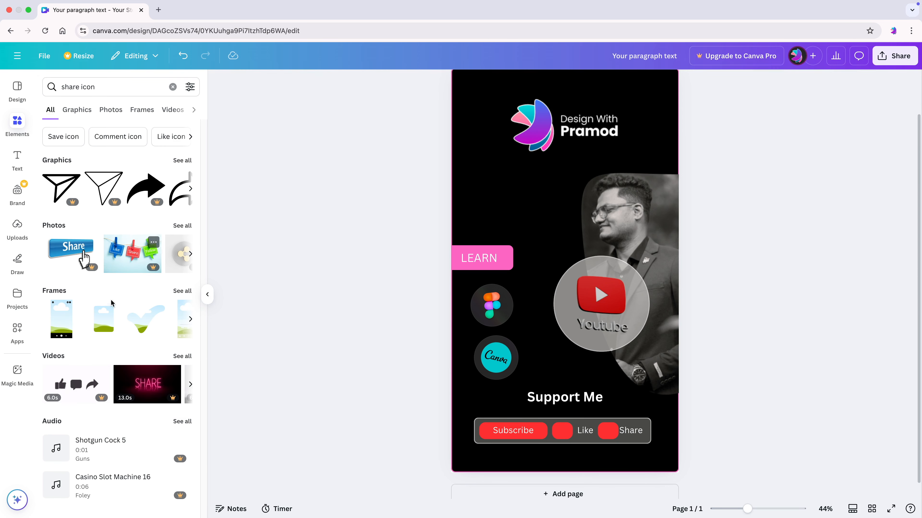
- Add the solid curved share arrow graphic over the bar at the page's lower end and colour it white
{"action": "left_click", "coordinate": [191, 189]}
{"action": "left_click_drag", "start_coordinate": [63, 187], "coordinate": [730, 341]}
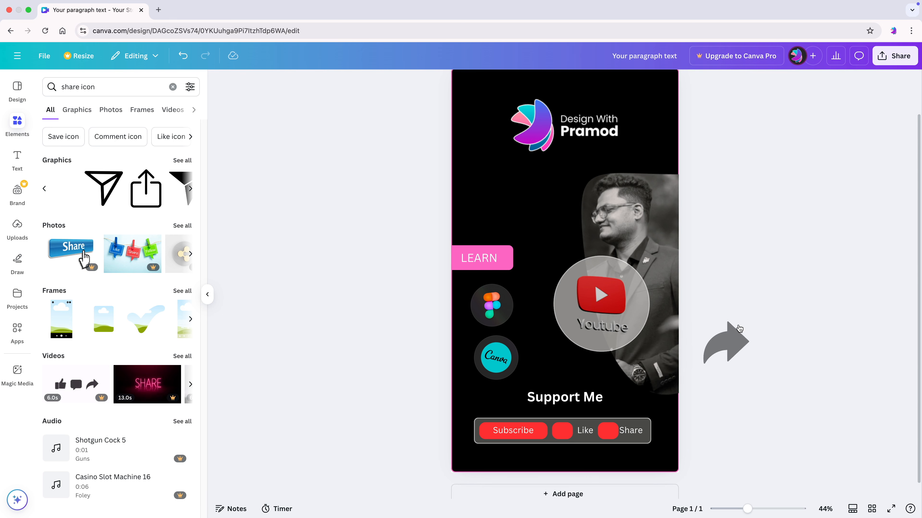
{"action": "left_click_drag", "start_coordinate": [61, 196], "coordinate": [592, 426]}
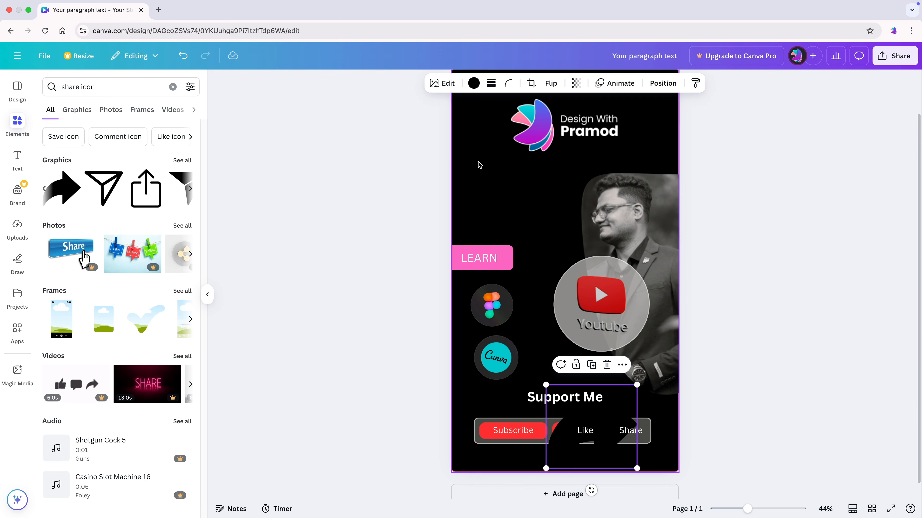
{"action": "left_click", "coordinate": [474, 83]}
{"action": "left_click", "coordinate": [156, 155]}
{"action": "left_click", "coordinate": [238, 193]}
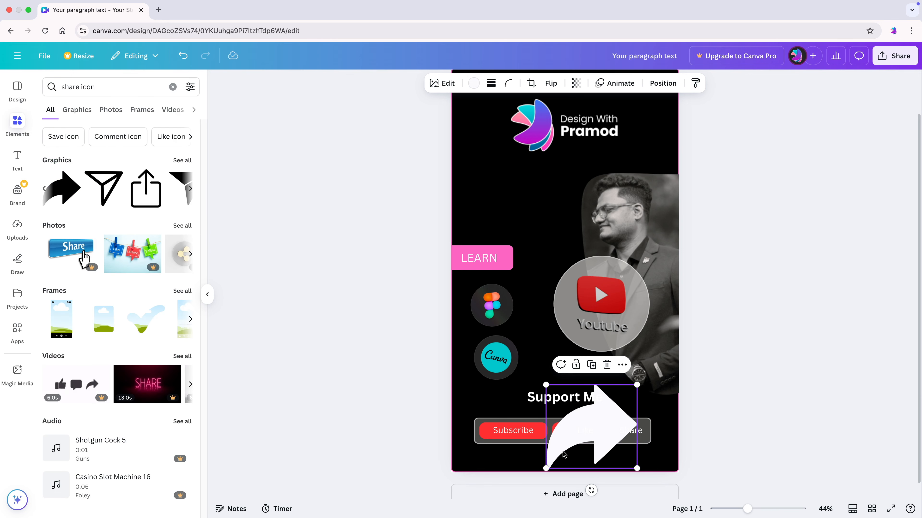
- Shrink the white share arrow and centre it on the small red square beside the Share label
{"action": "left_click", "coordinate": [717, 357]}
{"action": "left_click", "coordinate": [624, 413]}
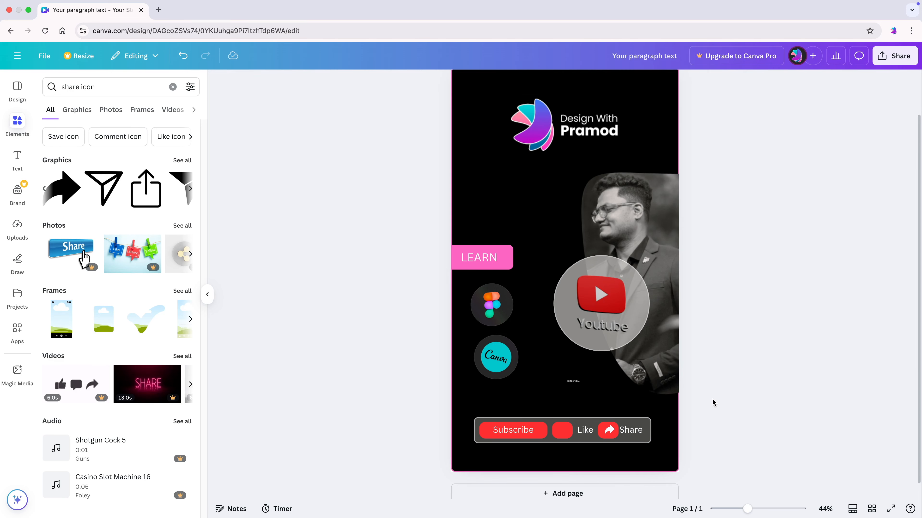
{"action": "left_click", "coordinate": [609, 430]}
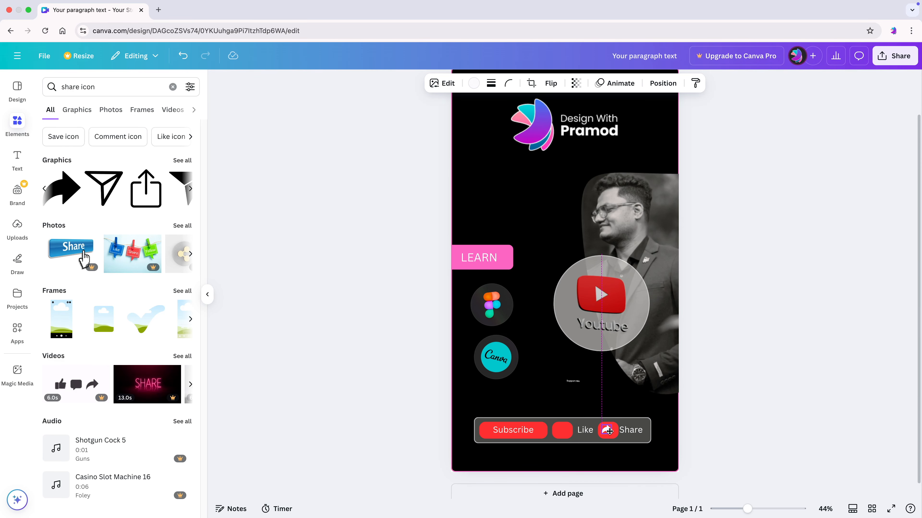
{"action": "key", "text": "Down"}
{"action": "key", "text": "Down"}
{"action": "left_click", "coordinate": [387, 419]}
- Search the elements library for "like icon" and show all the graphics results
{"action": "triple_click", "coordinate": [98, 89]}
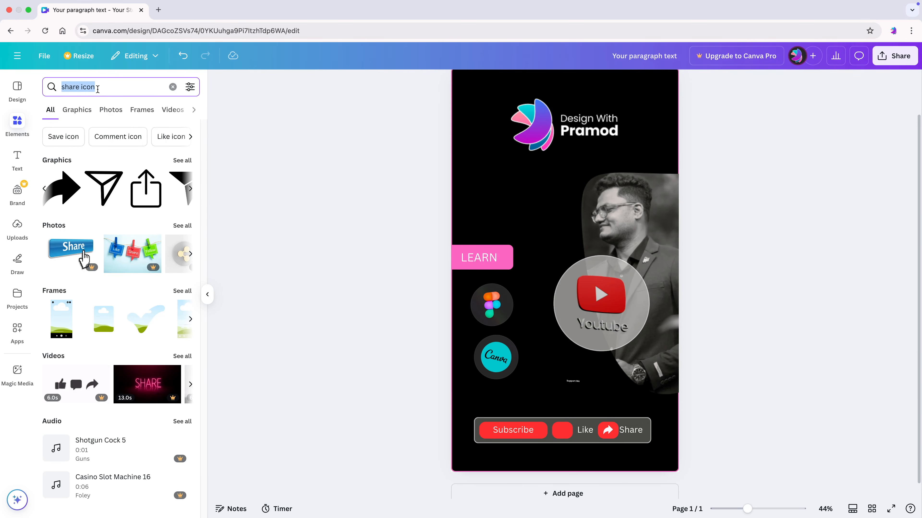
{"action": "type", "text": "like icon"}
{"action": "key", "text": "Return"}
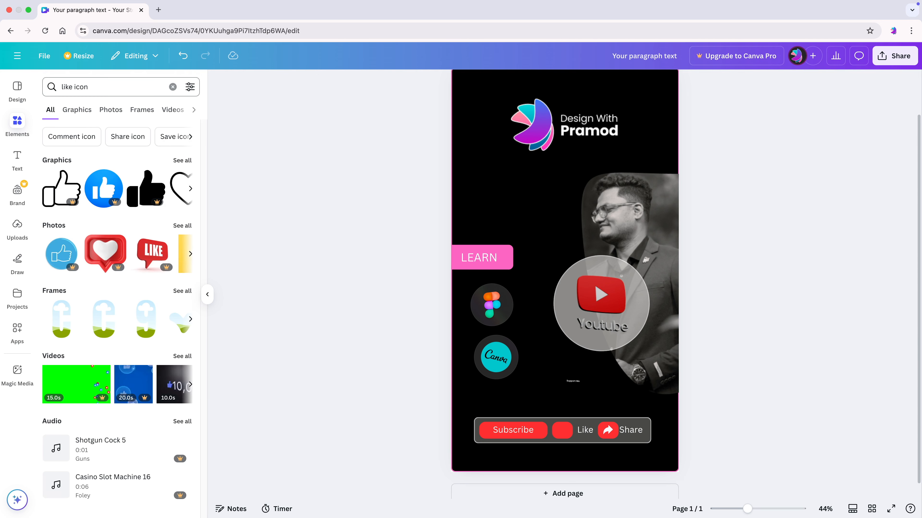
{"action": "left_click", "coordinate": [190, 189]}
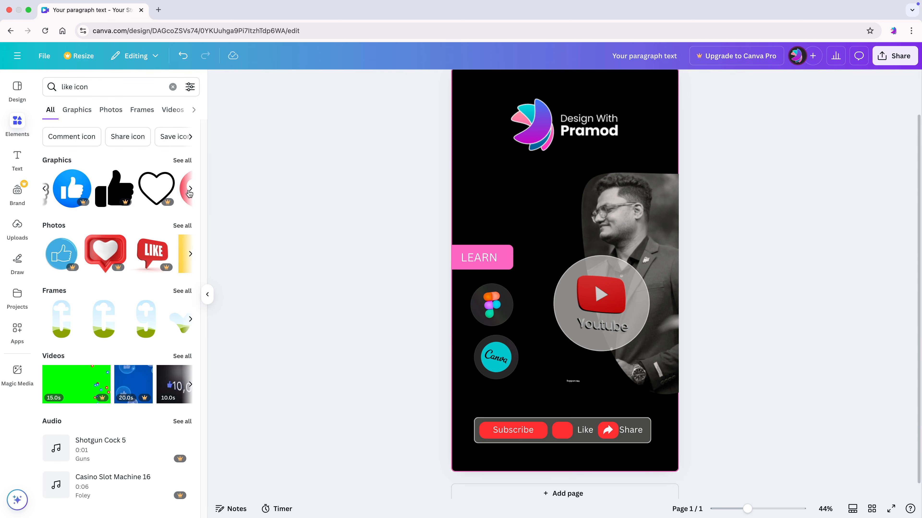
{"action": "left_click", "coordinate": [189, 191]}
{"action": "left_click", "coordinate": [189, 191]}
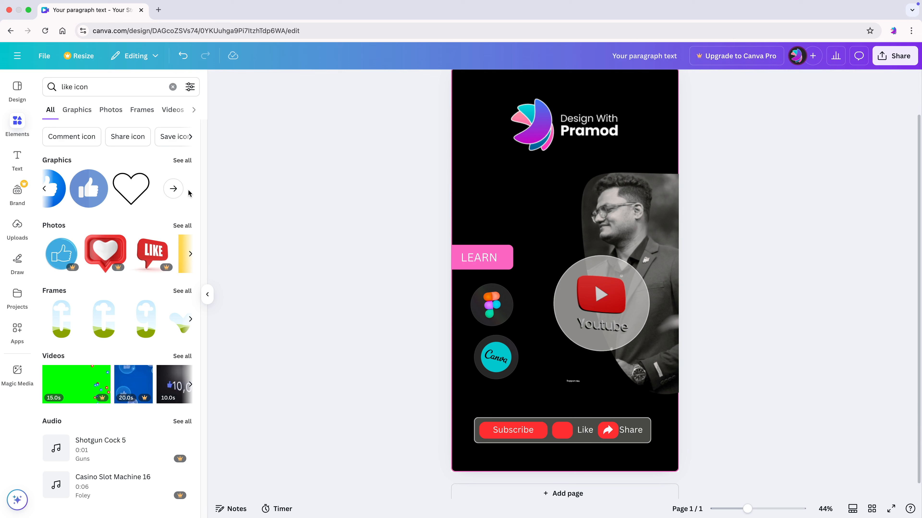
{"action": "left_click", "coordinate": [175, 189]}
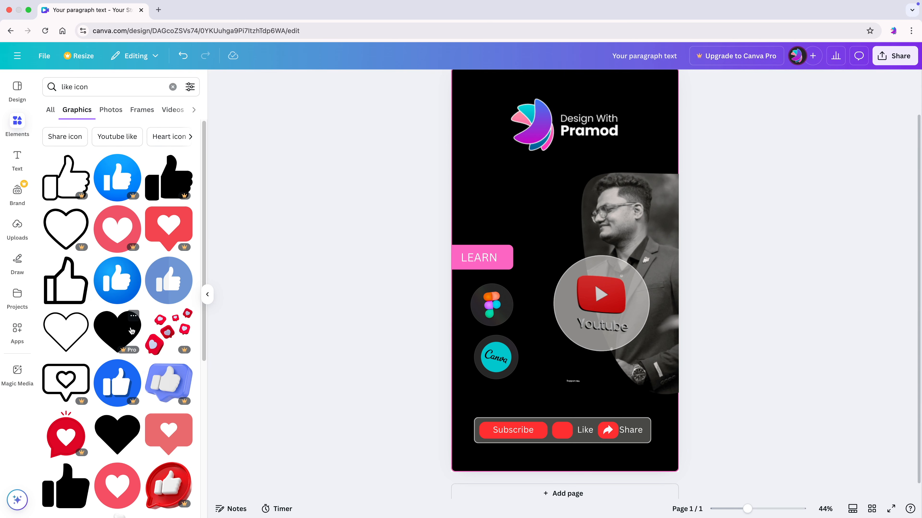
- Add the solid black thumbs-up graphic to the page over the Subscribe, Like and Share bar
{"action": "scroll", "coordinate": [128, 326], "scroll_direction": "down", "scroll_amount": 1}
{"action": "scroll", "coordinate": [131, 327], "scroll_direction": "down", "scroll_amount": 3}
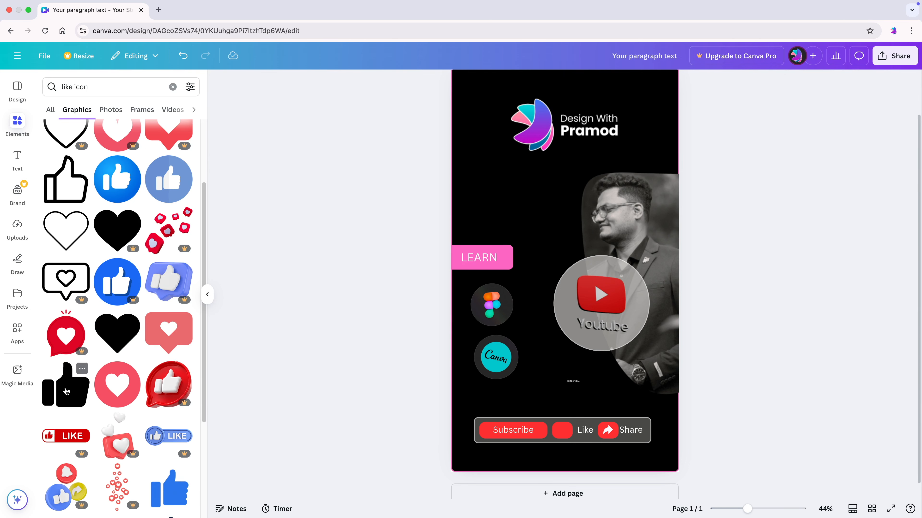
{"action": "left_click_drag", "start_coordinate": [67, 391], "coordinate": [680, 344]}
{"action": "left_click_drag", "start_coordinate": [67, 384], "coordinate": [541, 397]}
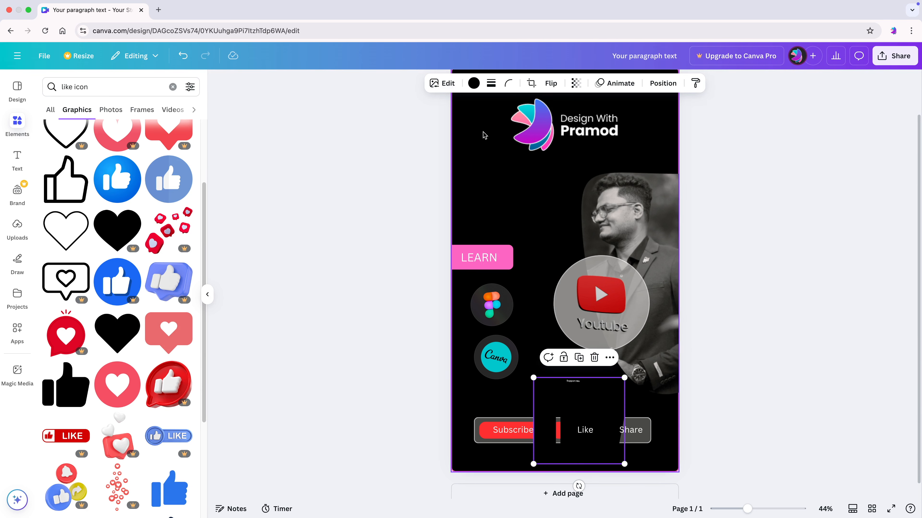
- Colour the thumbs-up graphic white and shrink it onto the small red square beside the Like label
{"action": "left_click", "coordinate": [473, 83]}
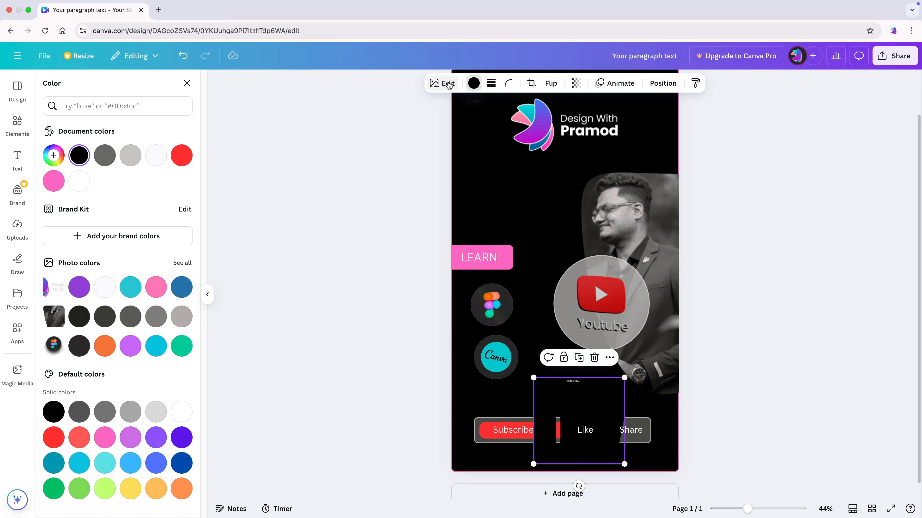
{"action": "left_click", "coordinate": [409, 154]}
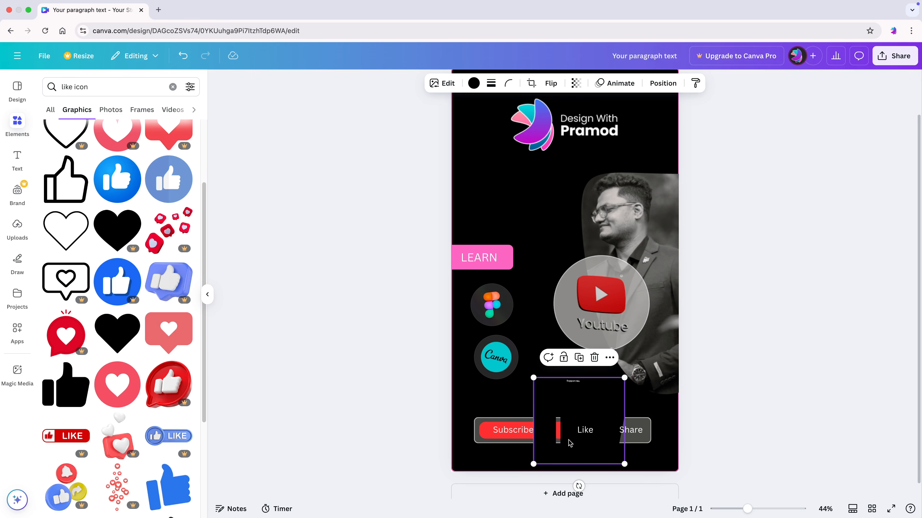
{"action": "left_click", "coordinate": [474, 84]}
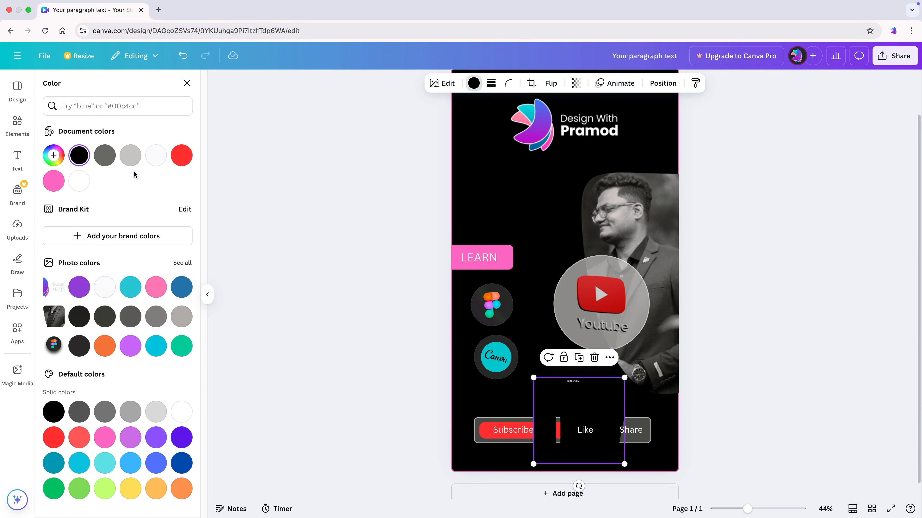
{"action": "left_click", "coordinate": [156, 155]}
{"action": "left_click", "coordinate": [553, 420]}
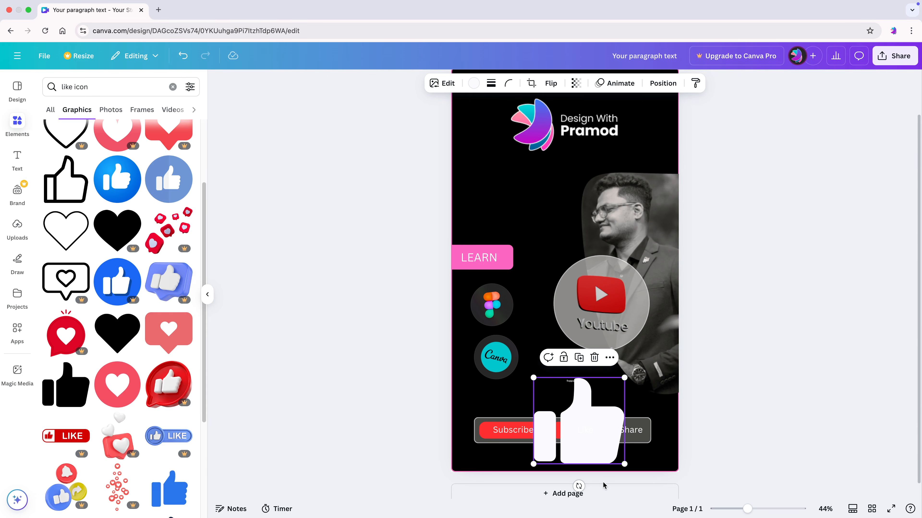
{"action": "left_click_drag", "start_coordinate": [577, 486], "coordinate": [563, 429]}
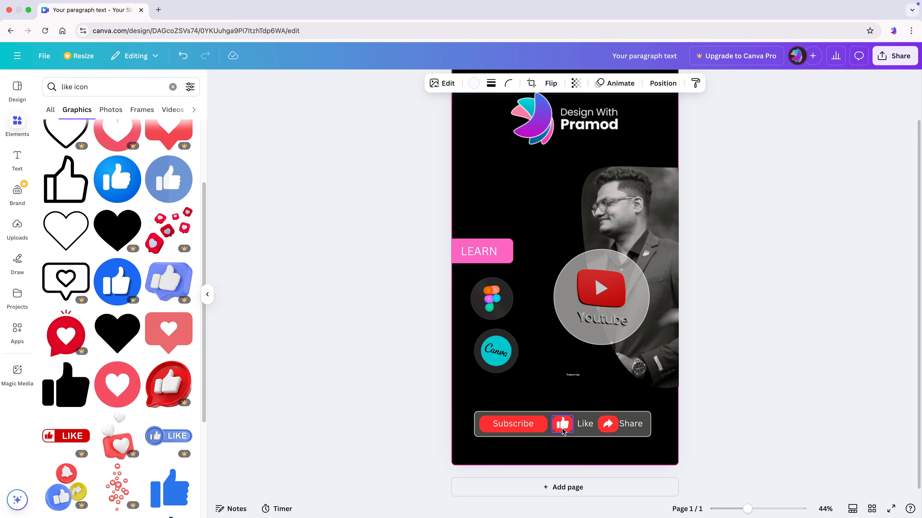
{"action": "left_click", "coordinate": [387, 433]}
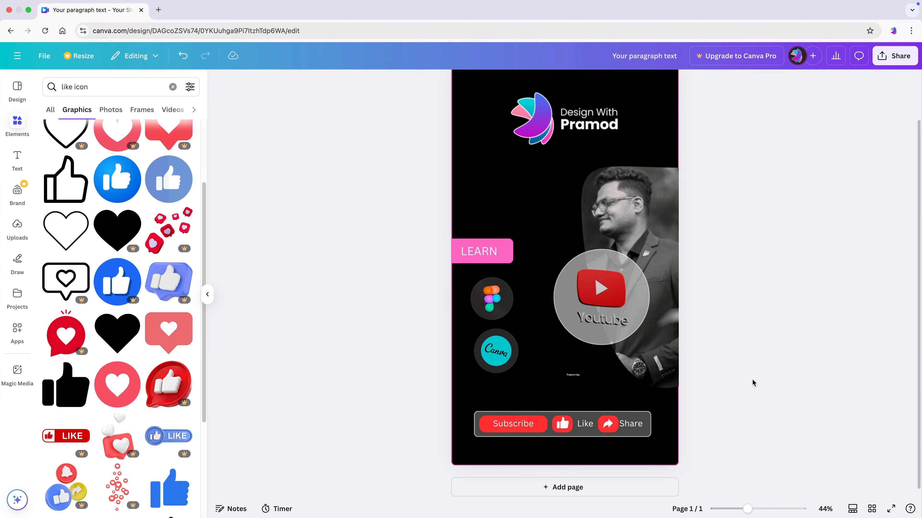
- Enlarge the tiny Support Me text into a prominent heading centred above the Subscribe, Like and Share bar
{"action": "key", "text": "super+z"}
{"action": "left_click_drag", "start_coordinate": [556, 421], "coordinate": [567, 411]}
{"action": "left_click", "coordinate": [384, 404]}
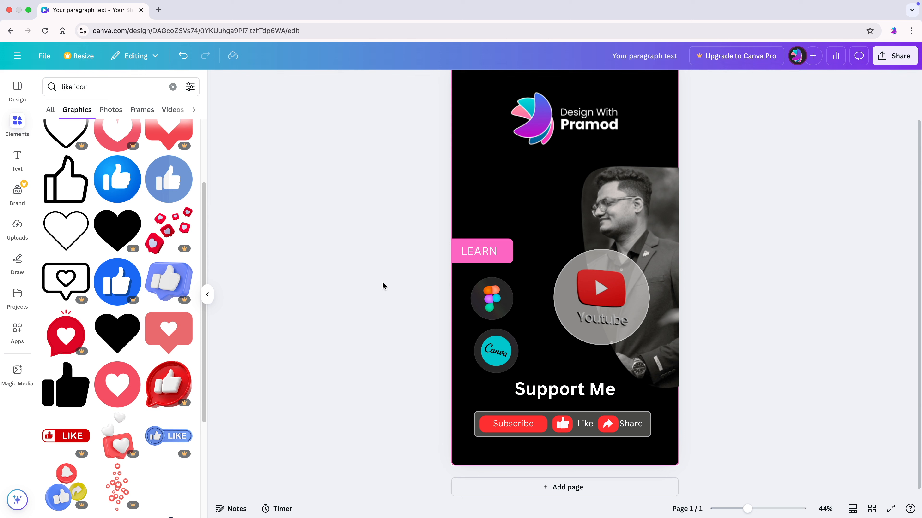
- Scale down the Design With Pramod logo, keeping it centred near the top of the page
{"action": "scroll", "coordinate": [382, 285], "scroll_direction": "up", "scroll_amount": 1}
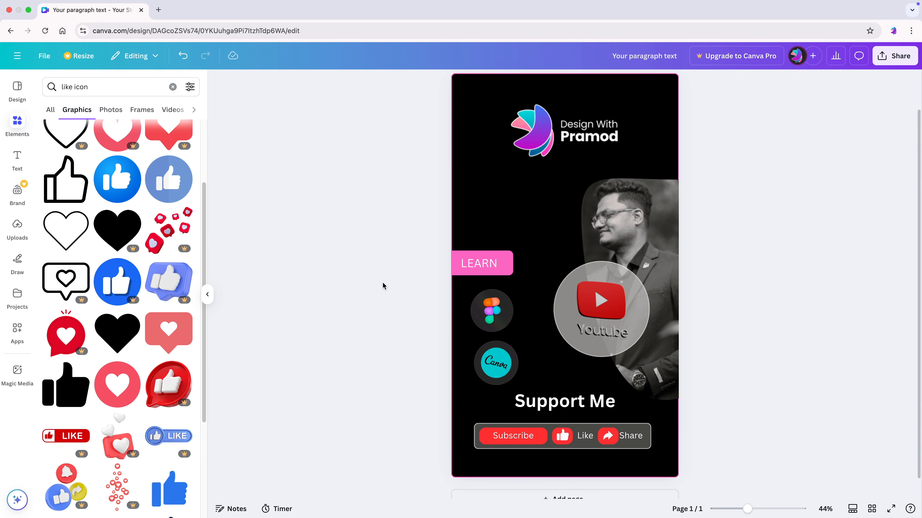
{"action": "left_click", "coordinate": [610, 159]}
{"action": "left_click_drag", "start_coordinate": [641, 133], "coordinate": [627, 132]}
{"action": "left_click", "coordinate": [734, 130]}
{"action": "scroll", "coordinate": [733, 130], "scroll_direction": "up", "scroll_amount": 3}
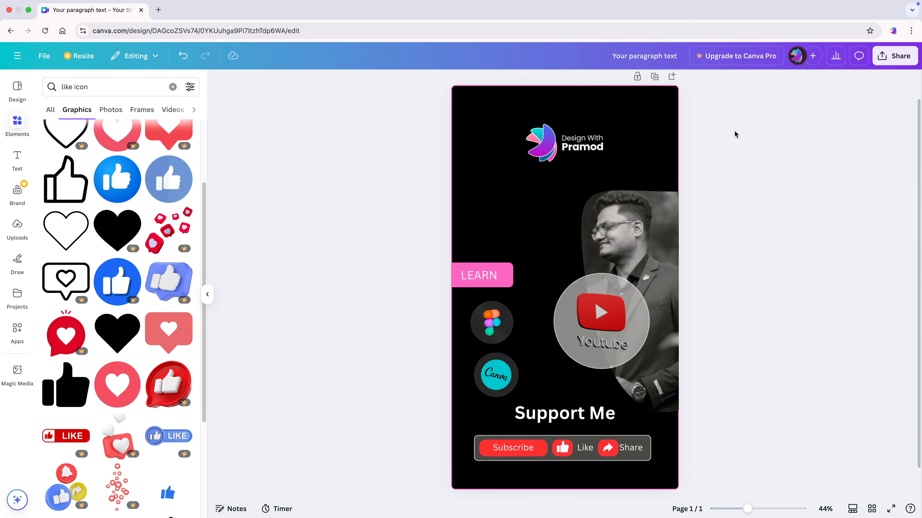
- Change the LEARN label's pink fill to a more saturated, bright magenta
{"action": "left_click", "coordinate": [503, 292]}
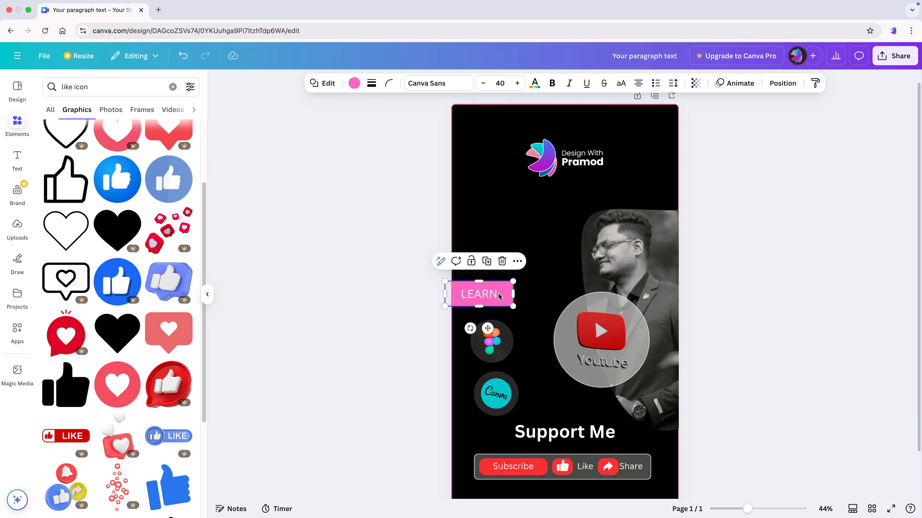
{"action": "key", "text": "super+a"}
{"action": "left_click", "coordinate": [371, 227]}
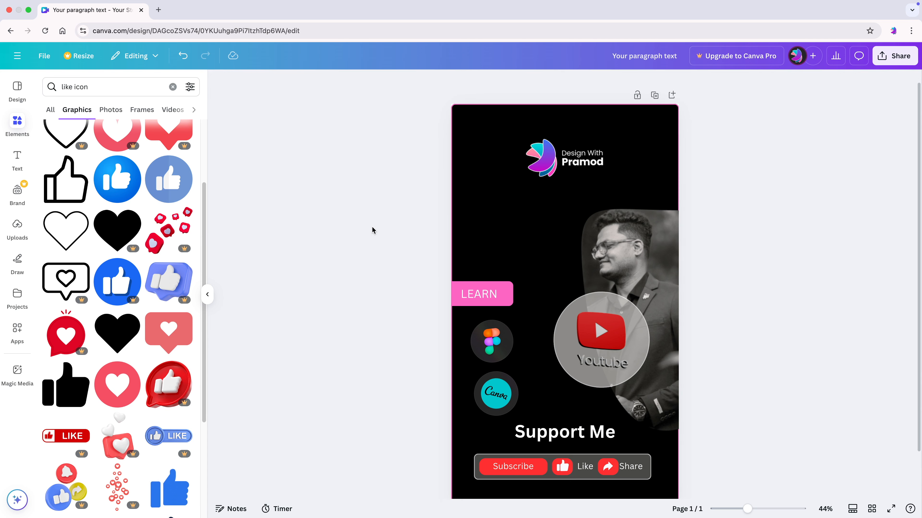
{"action": "left_click", "coordinate": [499, 294]}
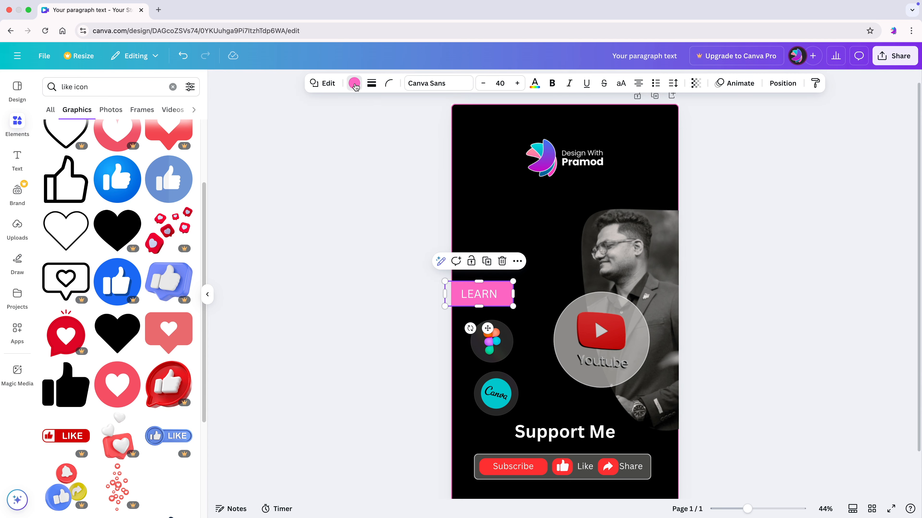
{"action": "left_click", "coordinate": [355, 83]}
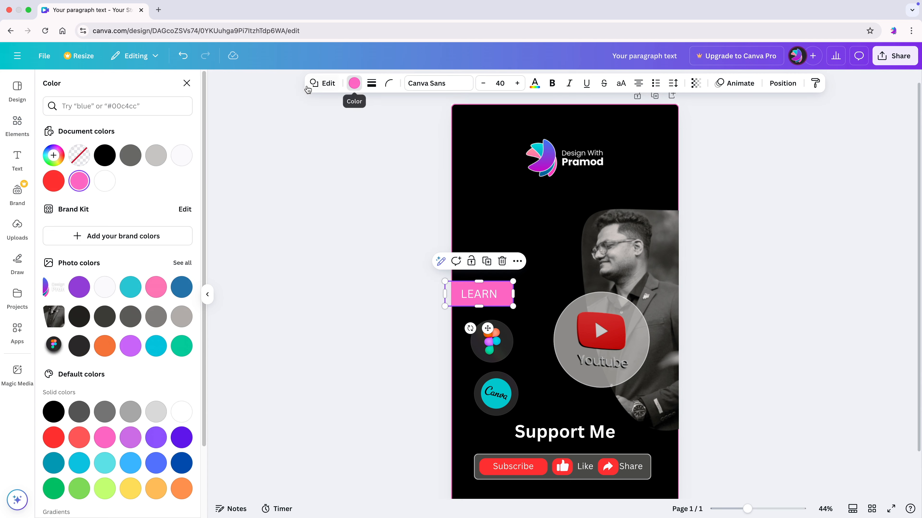
{"action": "left_click", "coordinate": [63, 162]}
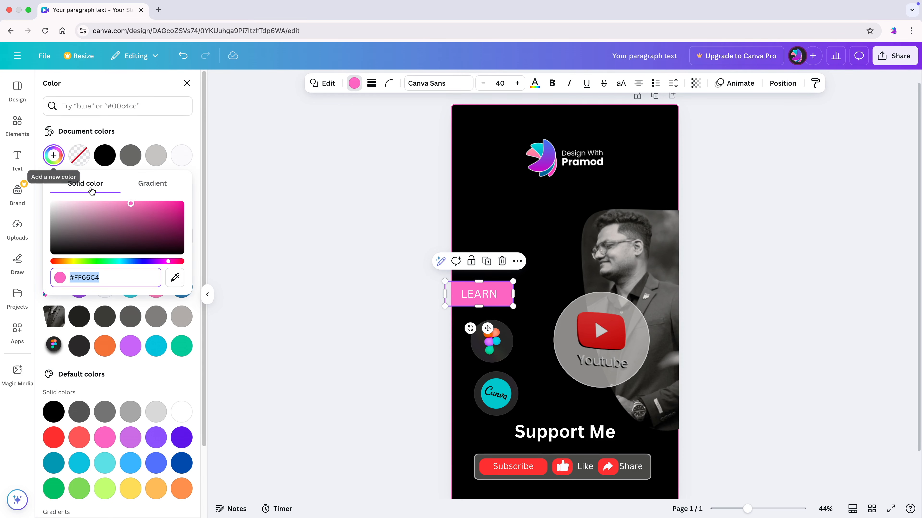
{"action": "left_click", "coordinate": [147, 207]}
{"action": "left_click_drag", "start_coordinate": [147, 207], "coordinate": [166, 202]}
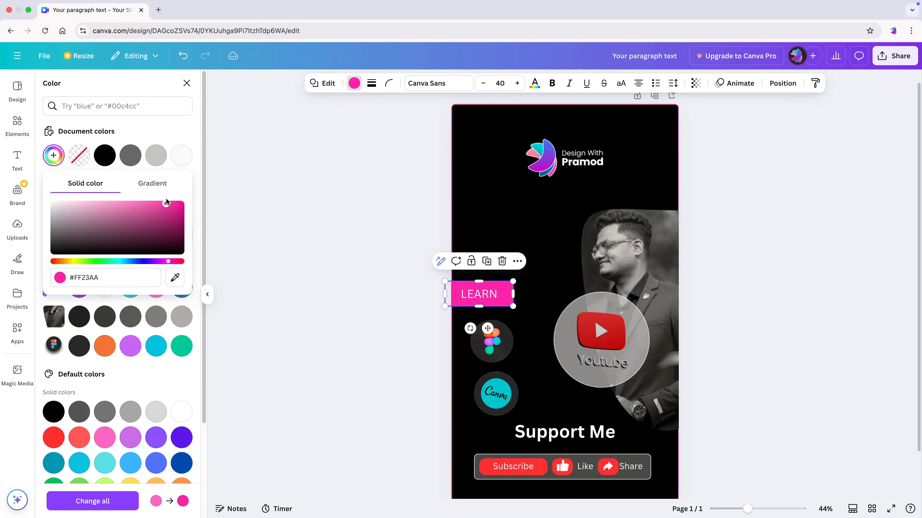
{"action": "left_click_drag", "start_coordinate": [164, 258], "coordinate": [162, 261]}
{"action": "left_click", "coordinate": [275, 266]}
{"action": "left_click", "coordinate": [303, 273]}
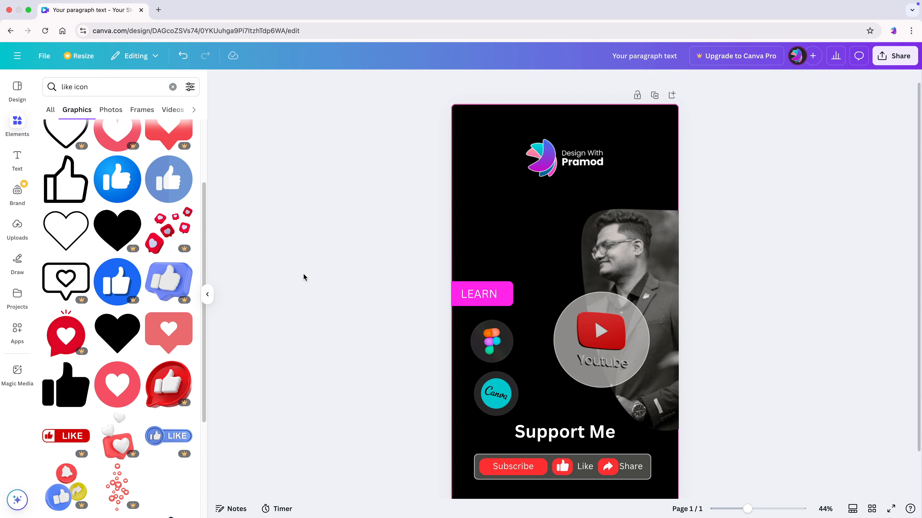
- Set the black background rectangle's border to the same magenta as the LEARN label
{"action": "left_click", "coordinate": [493, 264]}
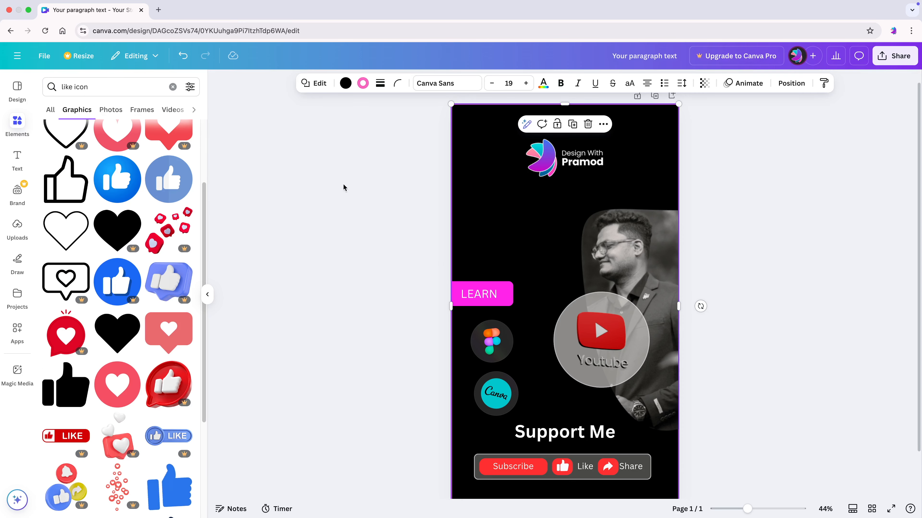
{"action": "left_click", "coordinate": [368, 216]}
{"action": "left_click", "coordinate": [542, 229]}
{"action": "left_click", "coordinate": [362, 83]}
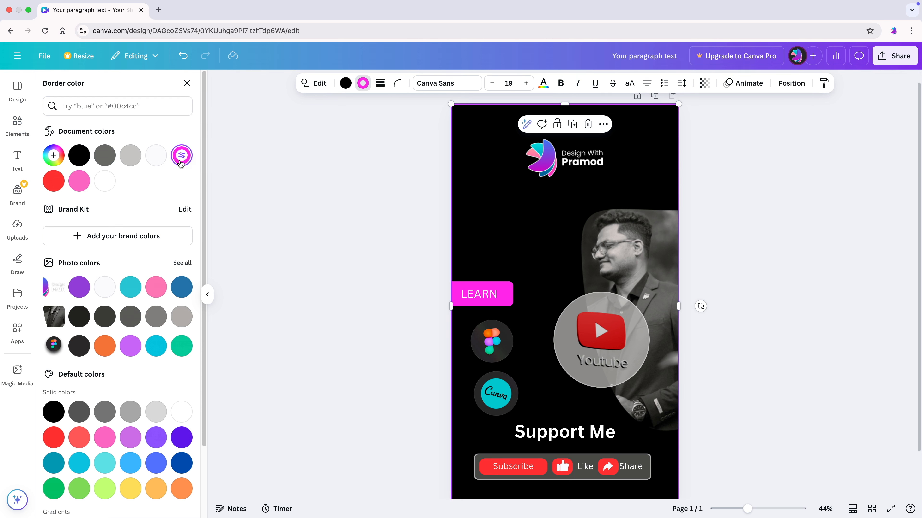
{"action": "left_click", "coordinate": [346, 212]}
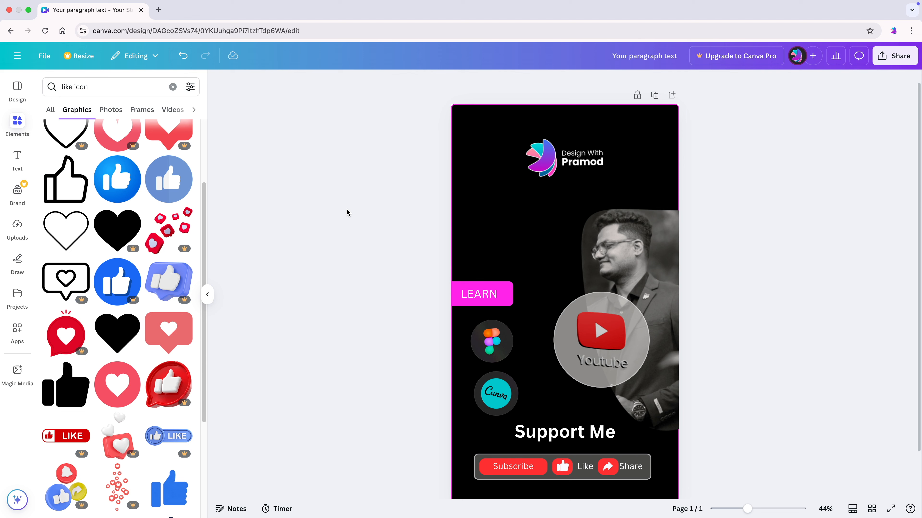
- Add the recently used blurred pink and red gradient over the portrait's head and shoulders
{"action": "left_click", "coordinate": [599, 353]}
{"action": "left_click", "coordinate": [239, 298]}
{"action": "scroll", "coordinate": [322, 321], "scroll_direction": "down", "scroll_amount": 2}
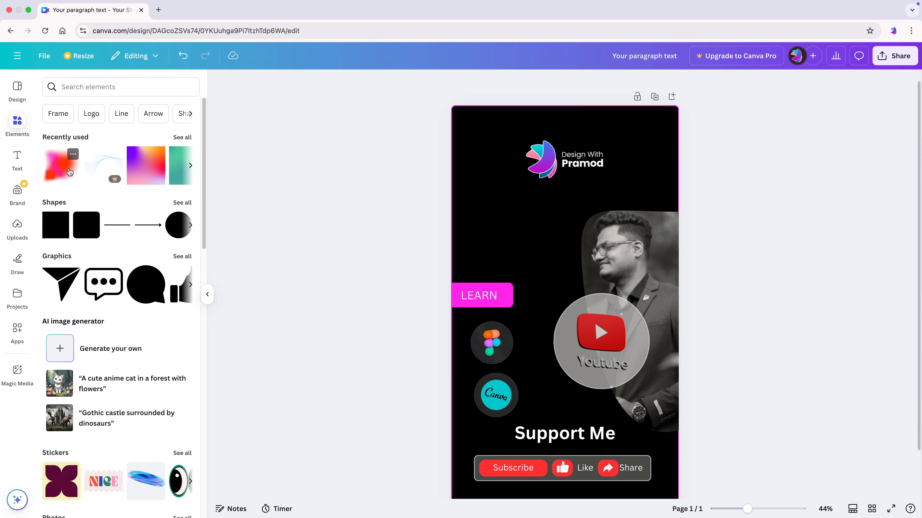
{"action": "left_click_drag", "start_coordinate": [70, 172], "coordinate": [543, 193]}
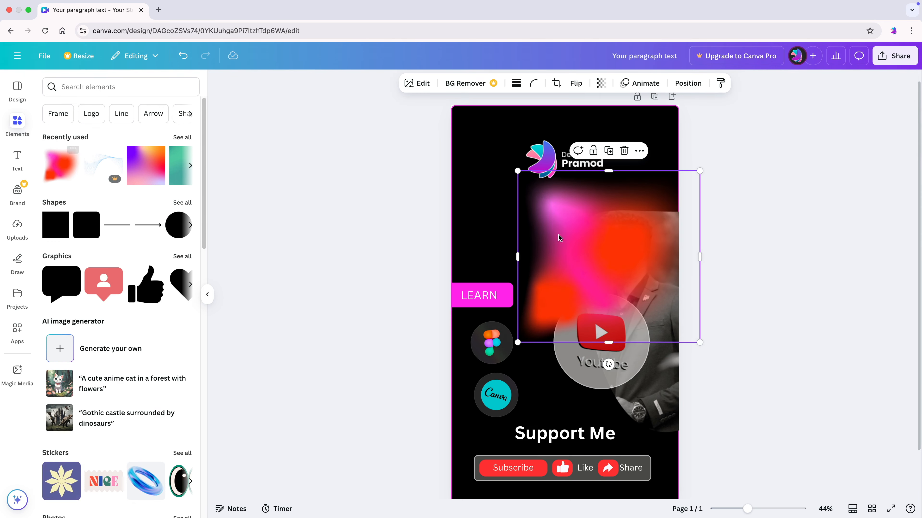
{"action": "mouse_move", "coordinate": [602, 276]}
{"action": "left_mouse_down"}
{"action": "mouse_move", "coordinate": [620, 295]}
{"action": "mouse_move", "coordinate": [613, 281]}
{"action": "left_mouse_up"}
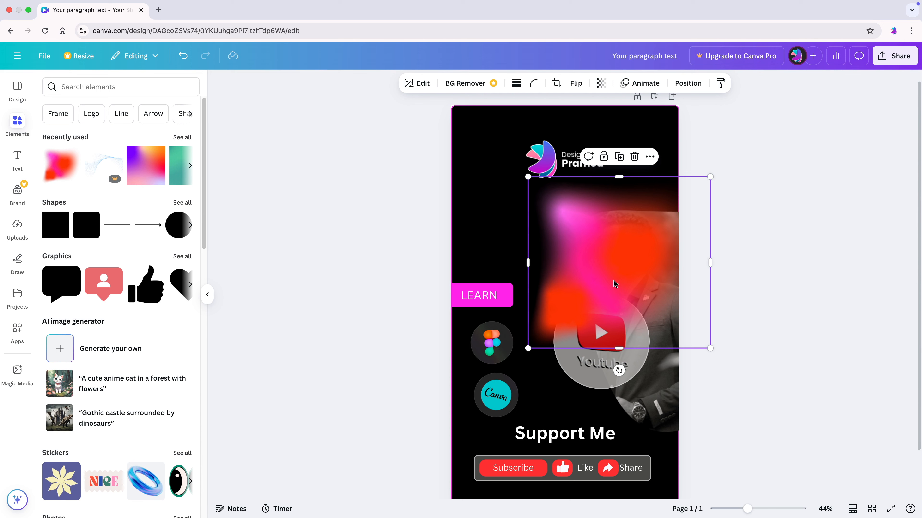
- Bring the YouTube badge, its Youtube text and the portrait forward, in front of the blurred pink and red gradient
{"action": "left_click", "coordinate": [599, 371]}
{"action": "left_click", "coordinate": [602, 383], "text": "shift"}
{"action": "left_click", "coordinate": [653, 397], "text": "shift"}
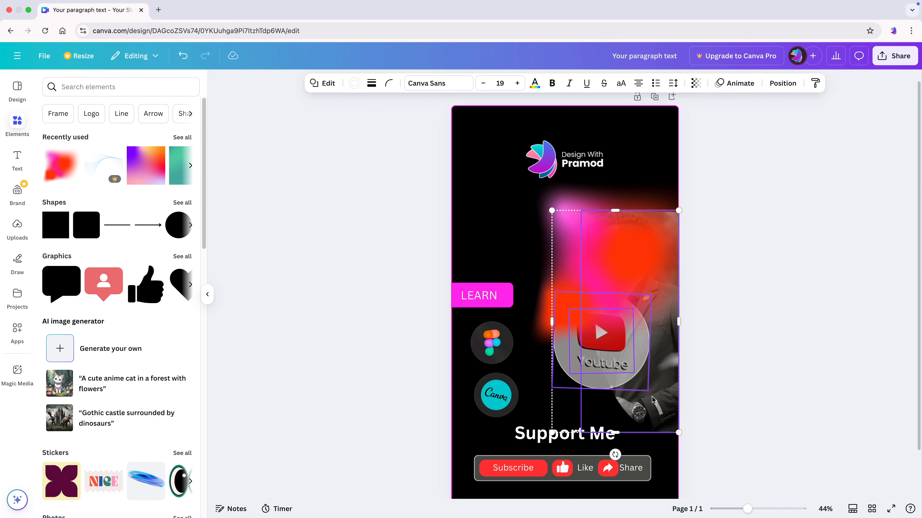
{"action": "right_click", "coordinate": [627, 368]}
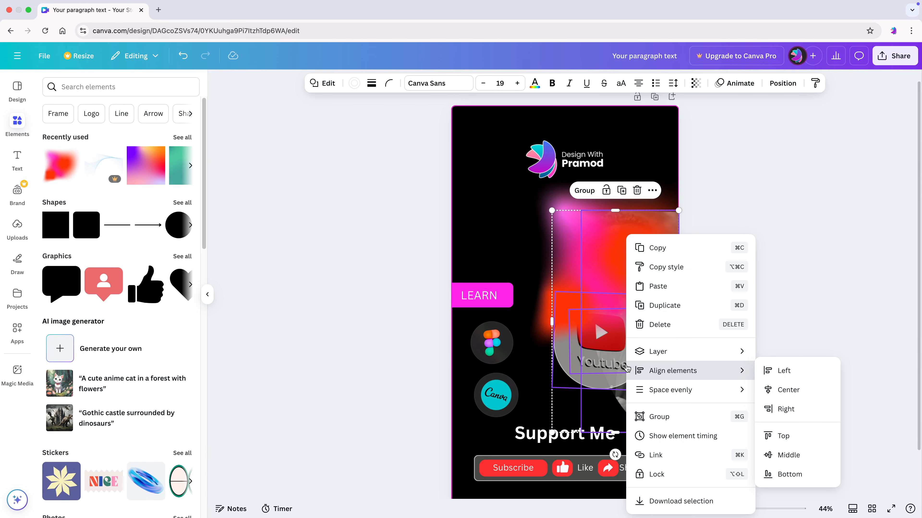
{"action": "mouse_move", "coordinate": [638, 352]}
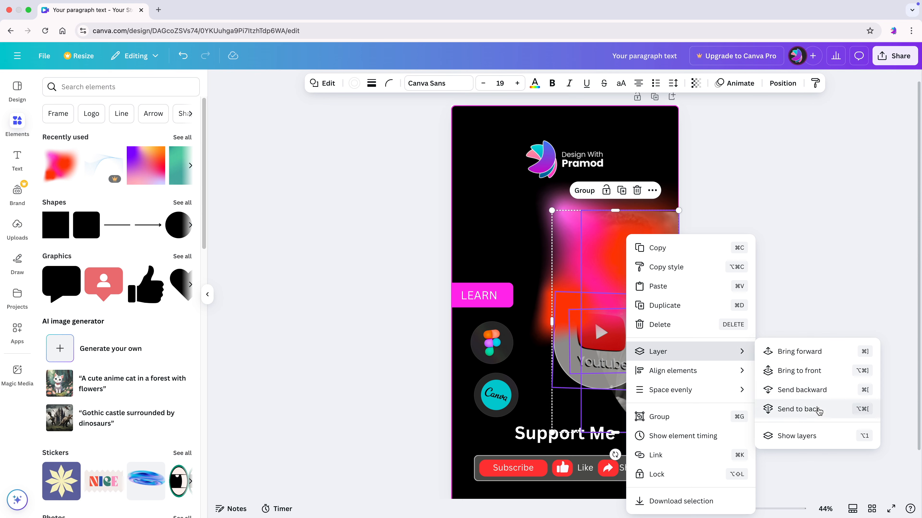
{"action": "left_click", "coordinate": [811, 355]}
{"action": "left_click", "coordinate": [738, 272]}
- Move the blurred pink and red gradient down and enlarge it so its glow frames the portrait from head to waist
{"action": "left_click", "coordinate": [571, 229]}
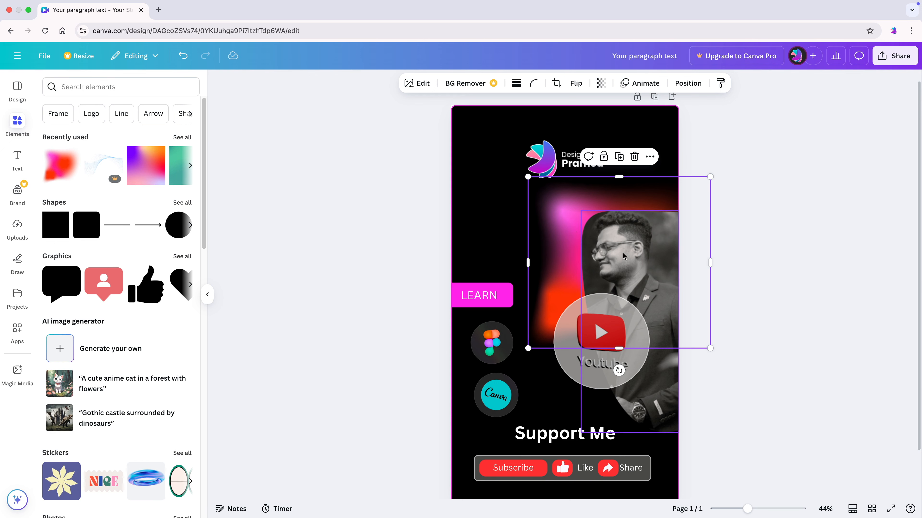
{"action": "left_click", "coordinate": [742, 277]}
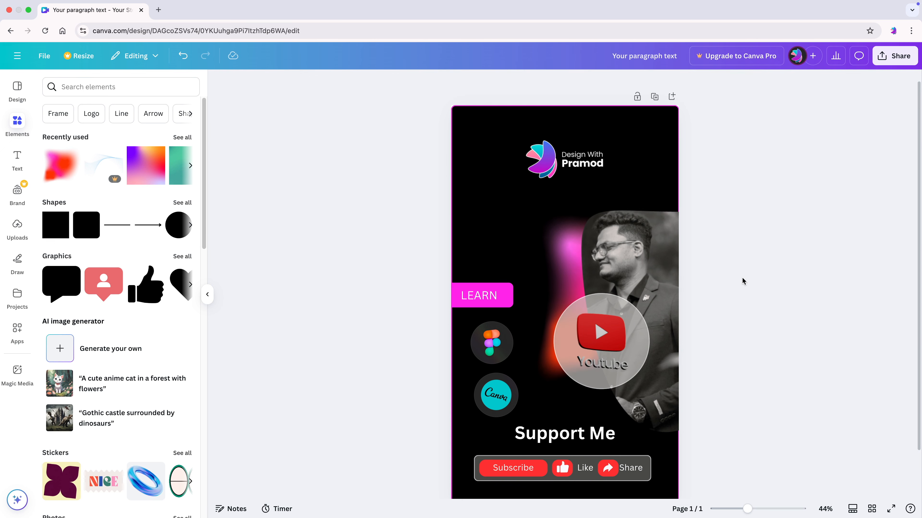
{"action": "left_click", "coordinate": [553, 238]}
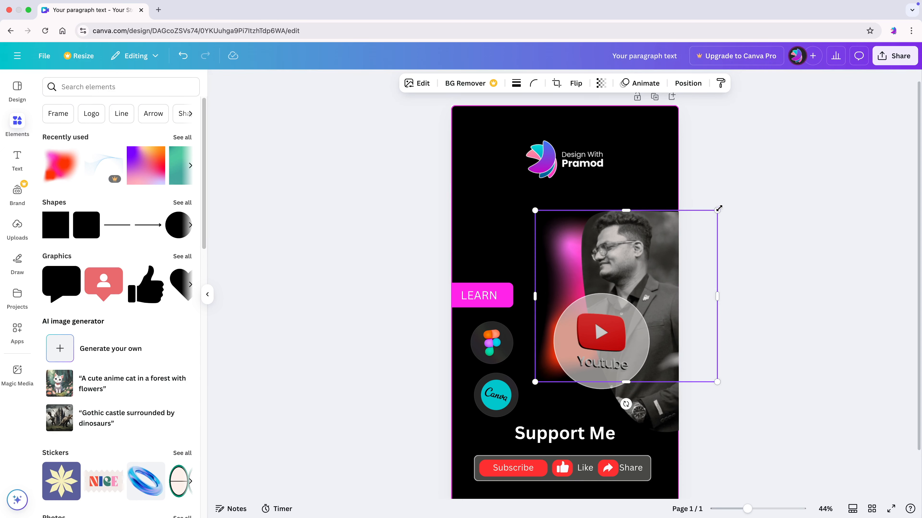
{"action": "left_click_drag", "start_coordinate": [718, 208], "coordinate": [744, 160]}
{"action": "left_click_drag", "start_coordinate": [647, 198], "coordinate": [651, 223]}
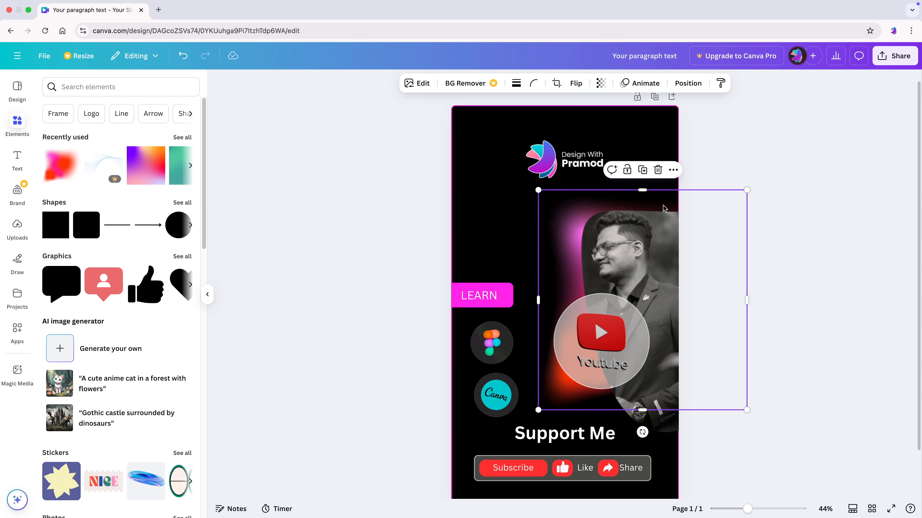
- Lower the opacity of the gradient behind the portrait to make its glow more subtle
{"action": "left_click", "coordinate": [601, 83]}
{"action": "left_click_drag", "start_coordinate": [627, 122], "coordinate": [594, 136]}
{"action": "left_click", "coordinate": [425, 214]}
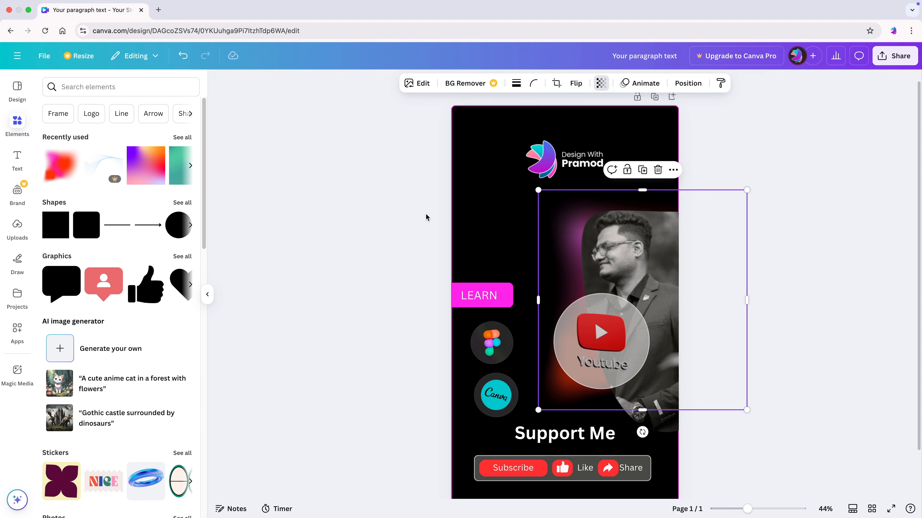
{"action": "left_click", "coordinate": [425, 216]}
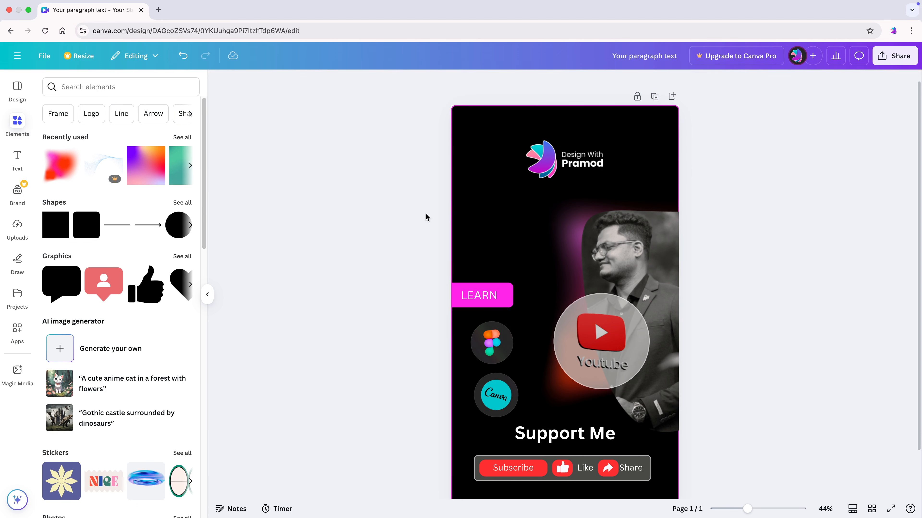
- Review the whole page and view the design's sharing and download options, leaving them without exporting
{"action": "scroll", "coordinate": [409, 225], "scroll_direction": "down", "scroll_amount": 1}
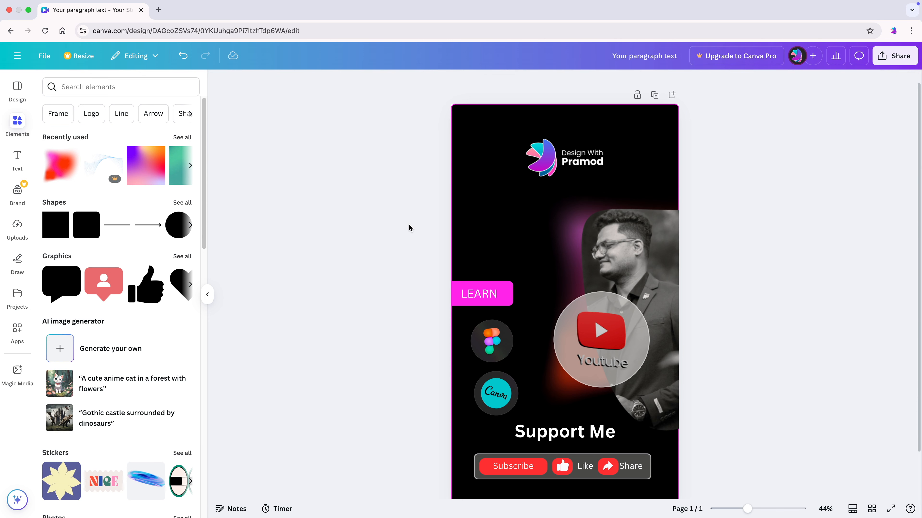
{"action": "scroll", "coordinate": [409, 227], "scroll_direction": "down", "scroll_amount": 2}
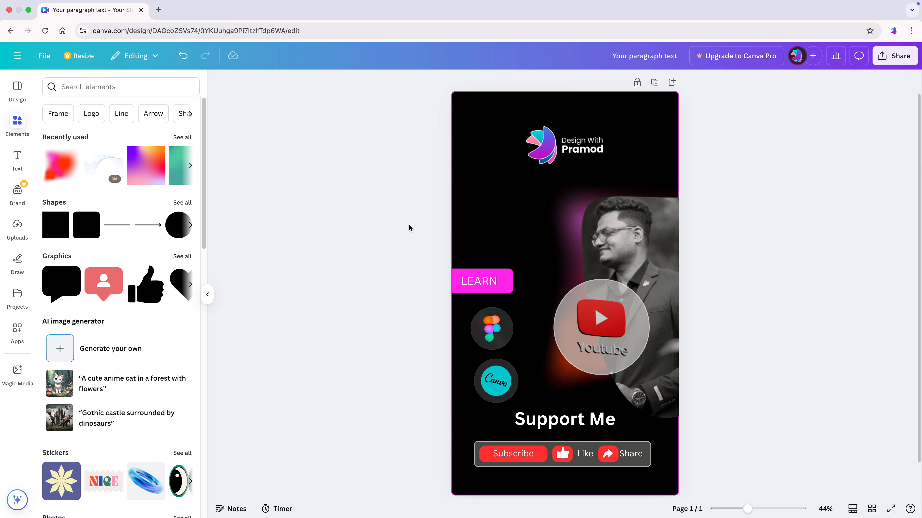
{"action": "left_click", "coordinate": [896, 55]}
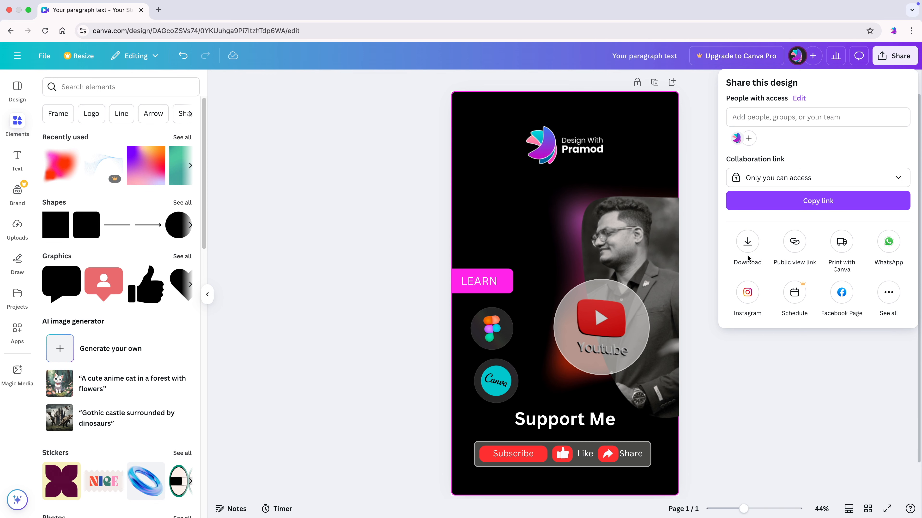
{"action": "left_click", "coordinate": [436, 296]}
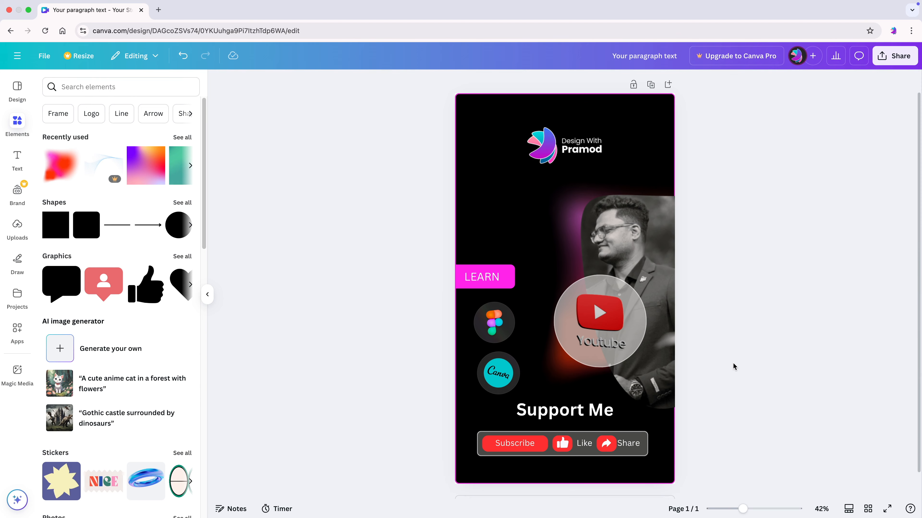